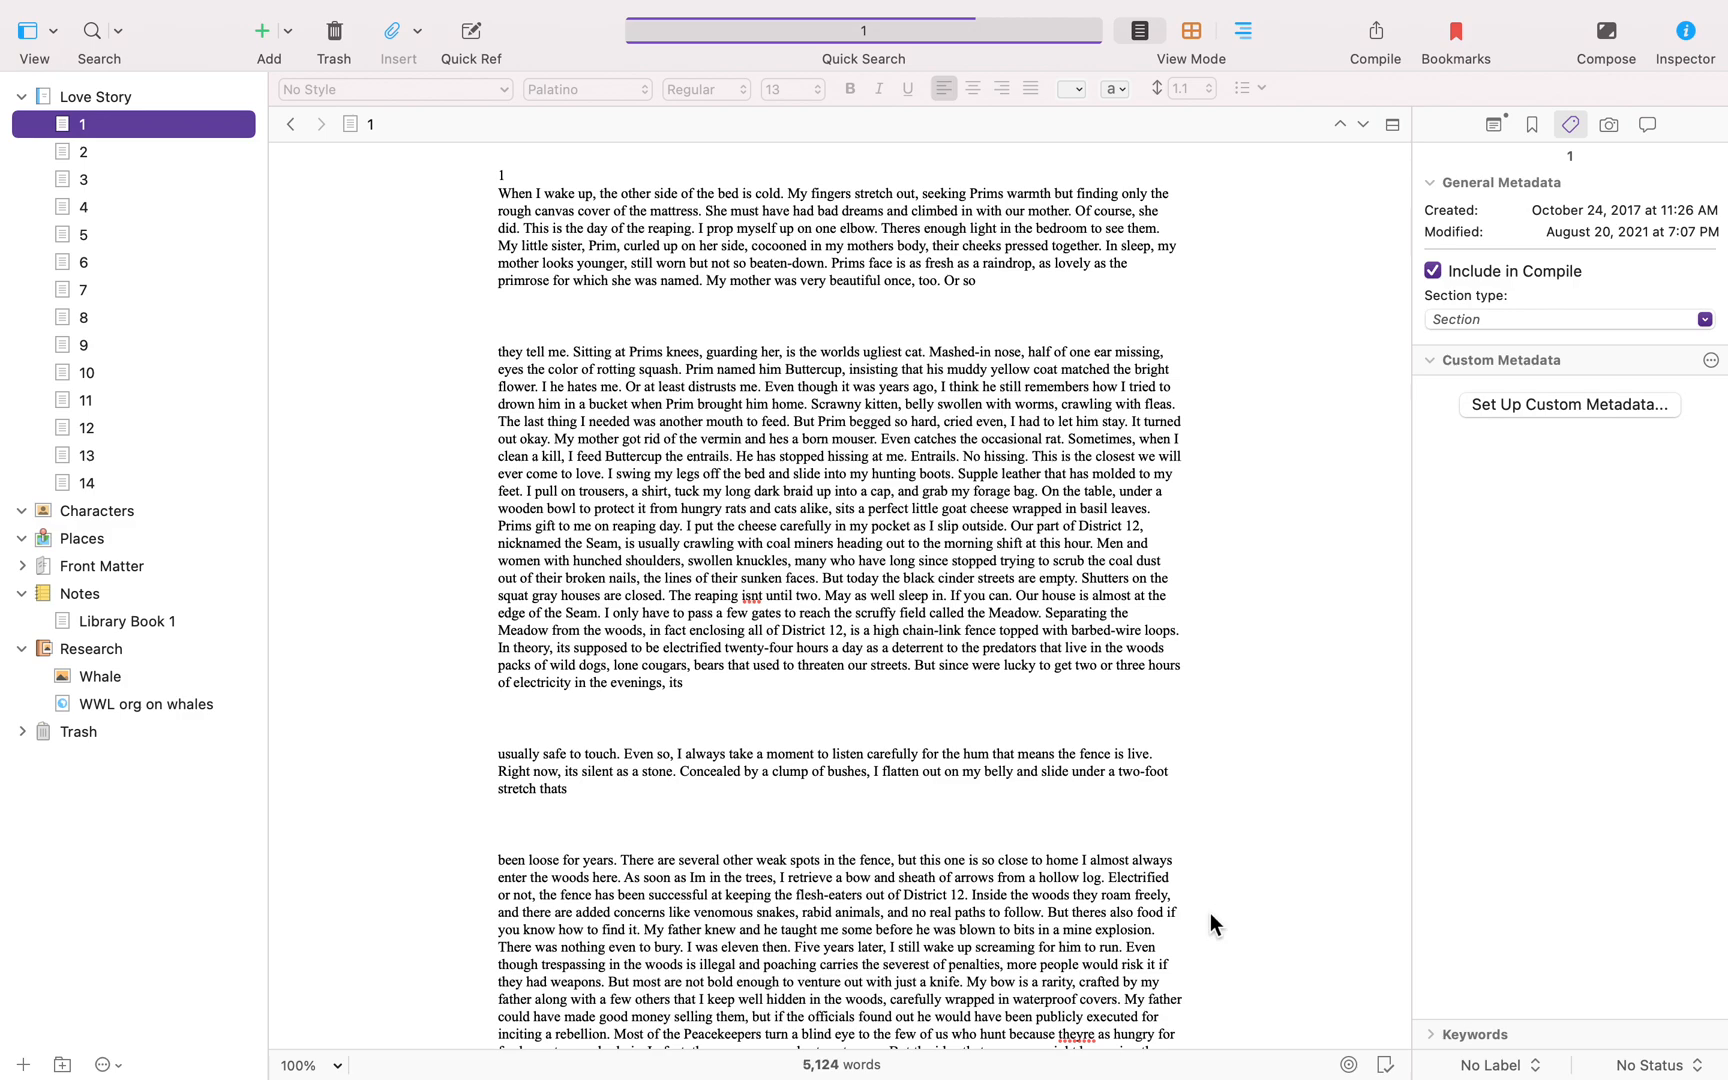
# Create a custom metadata field titled "Thoughts on this scene" with the Text type.
pyautogui.click(1688, 34)
pyautogui.click(1692, 36)
pyautogui.click(1432, 360)
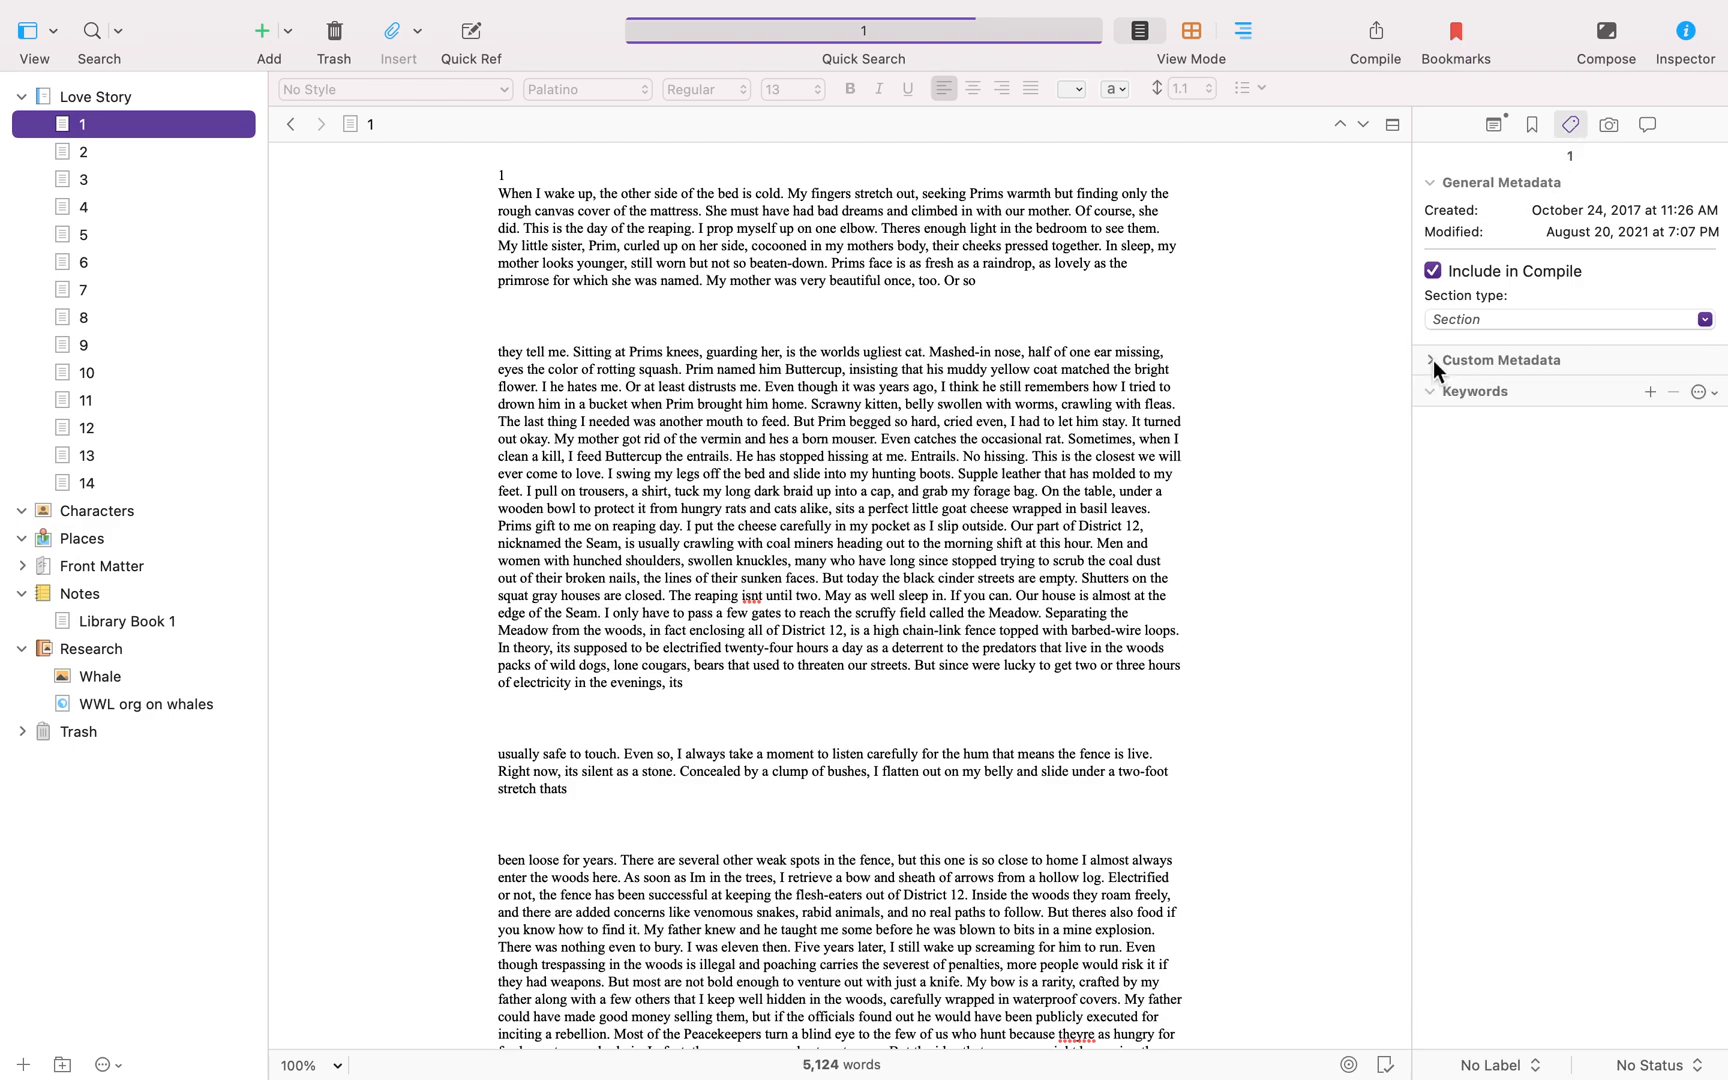
pyautogui.click(1432, 360)
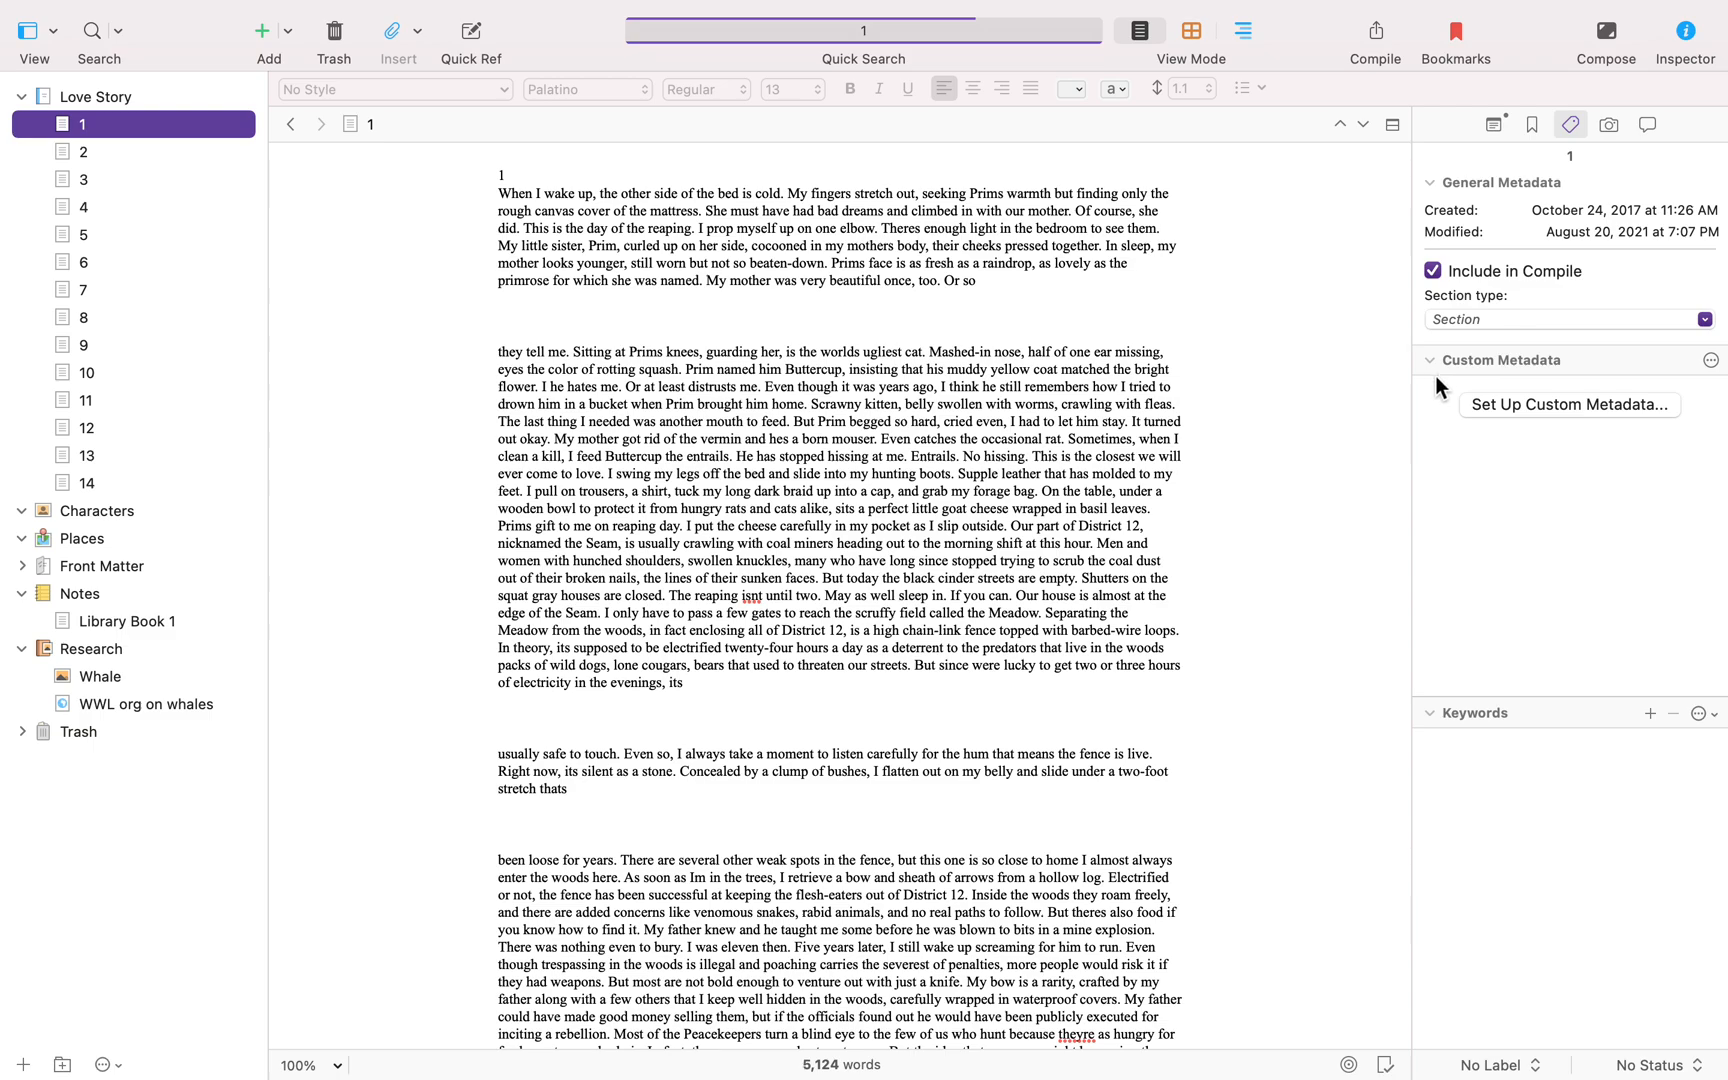
pyautogui.click(1608, 406)
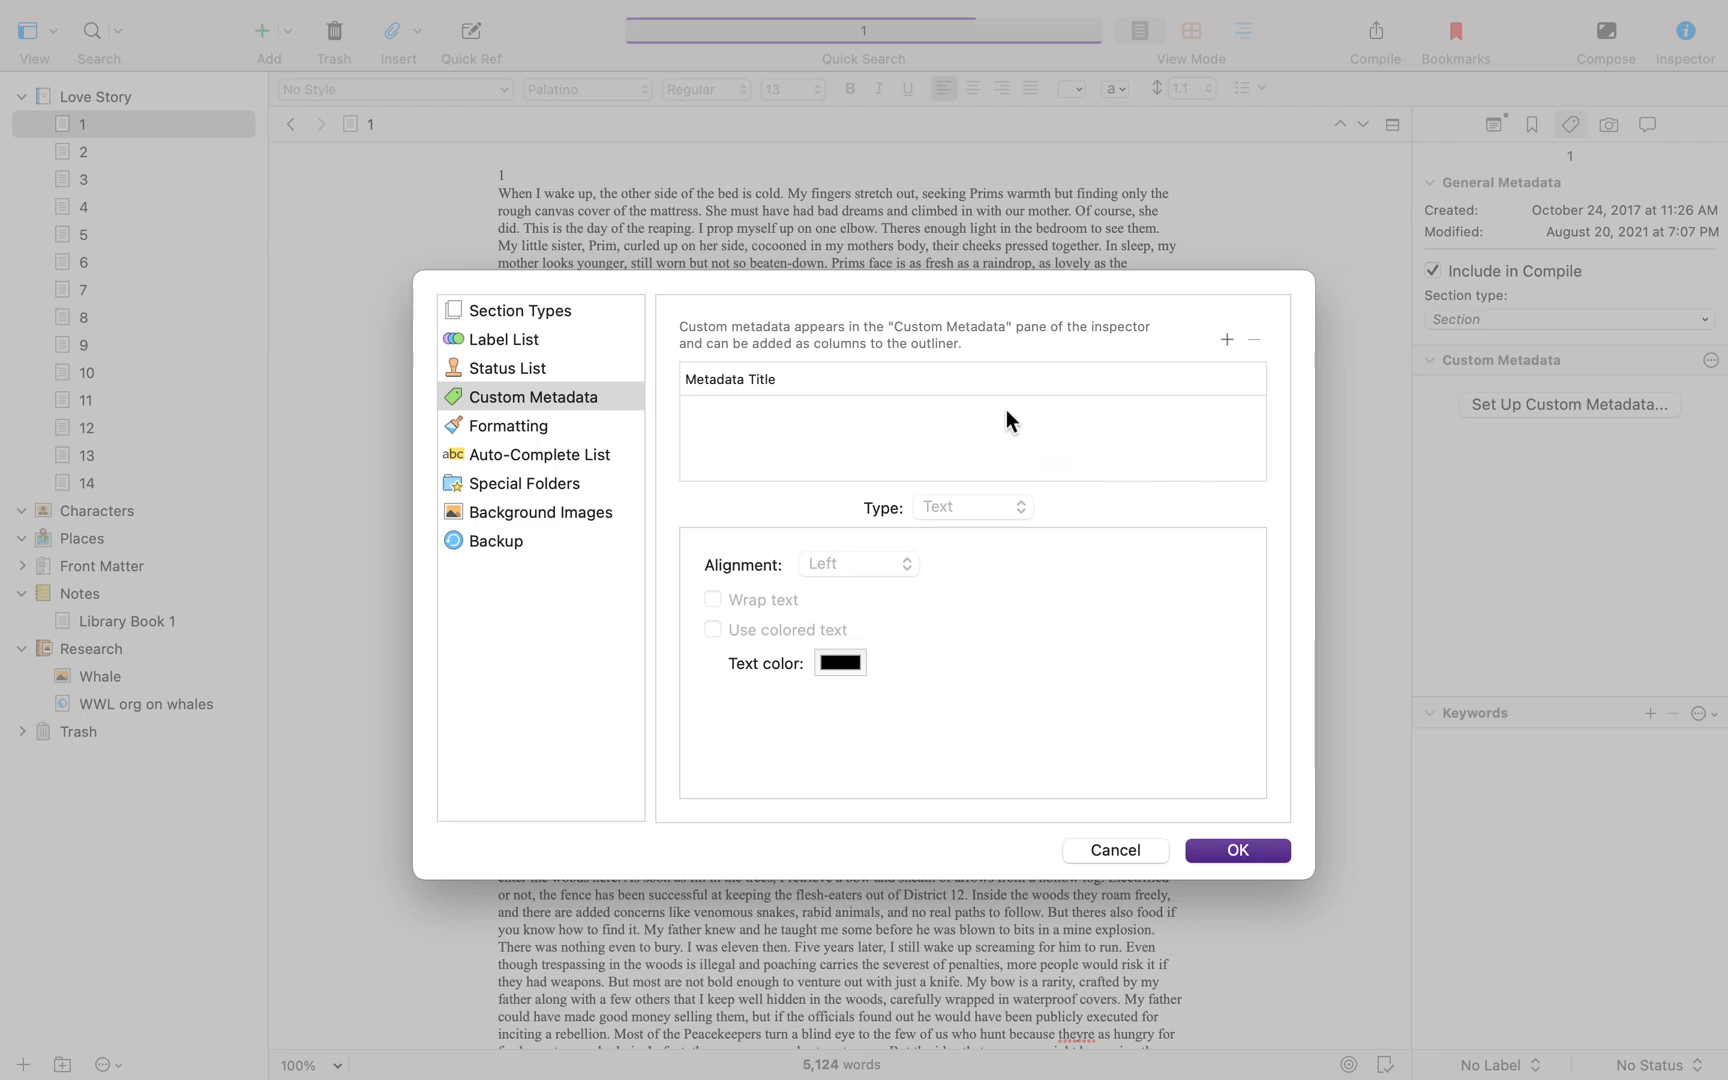
pyautogui.click(1227, 340)
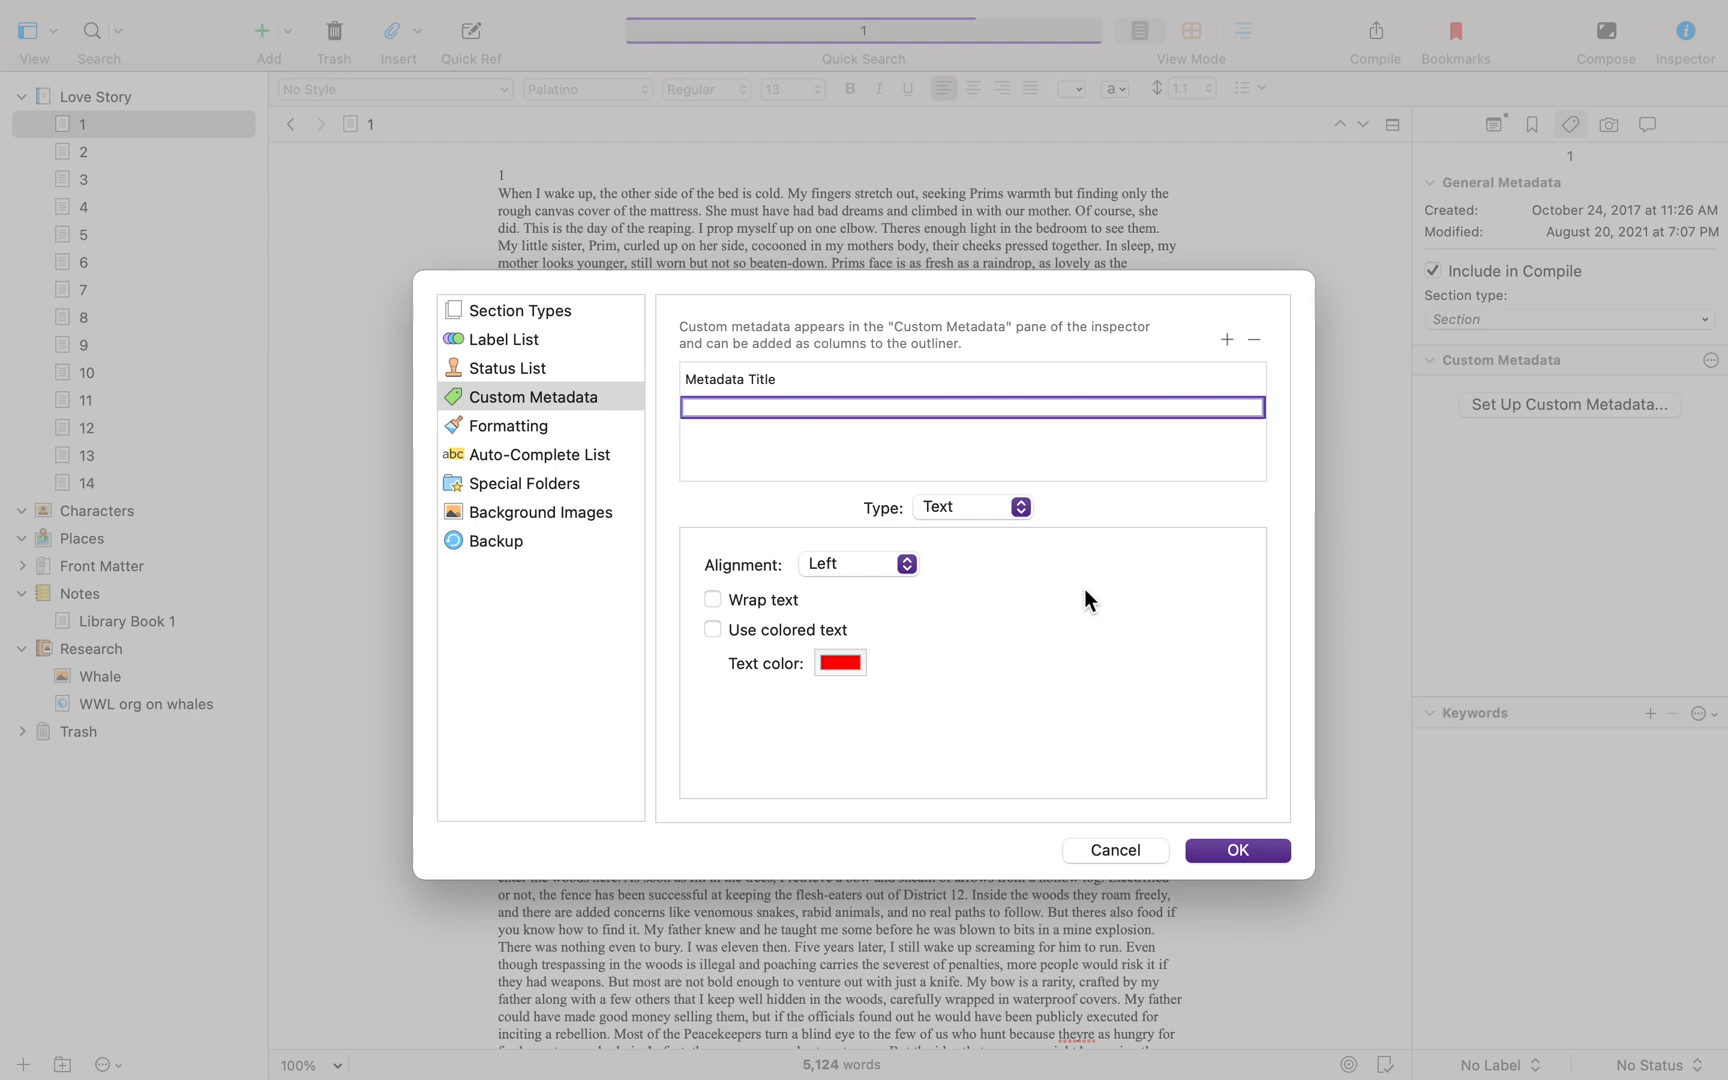
pyautogui.write('Thoughts on this scene')
pyautogui.click(983, 512)
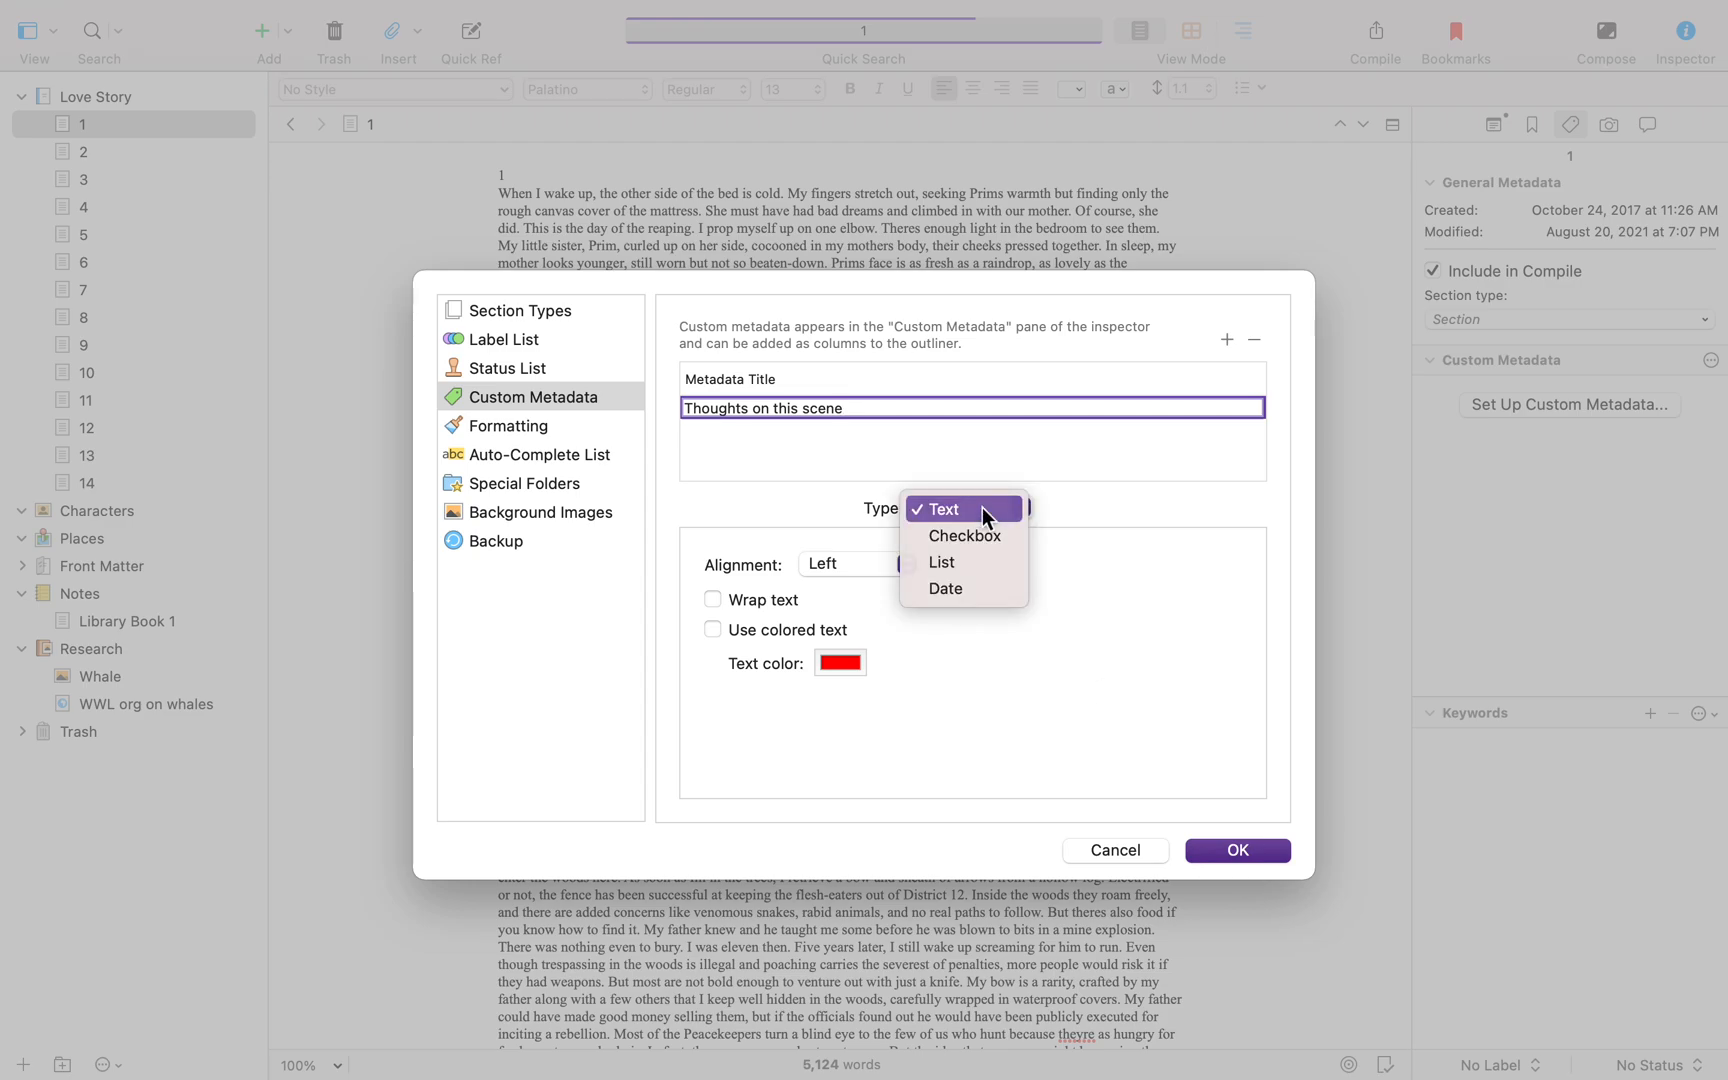
pyautogui.click(983, 510)
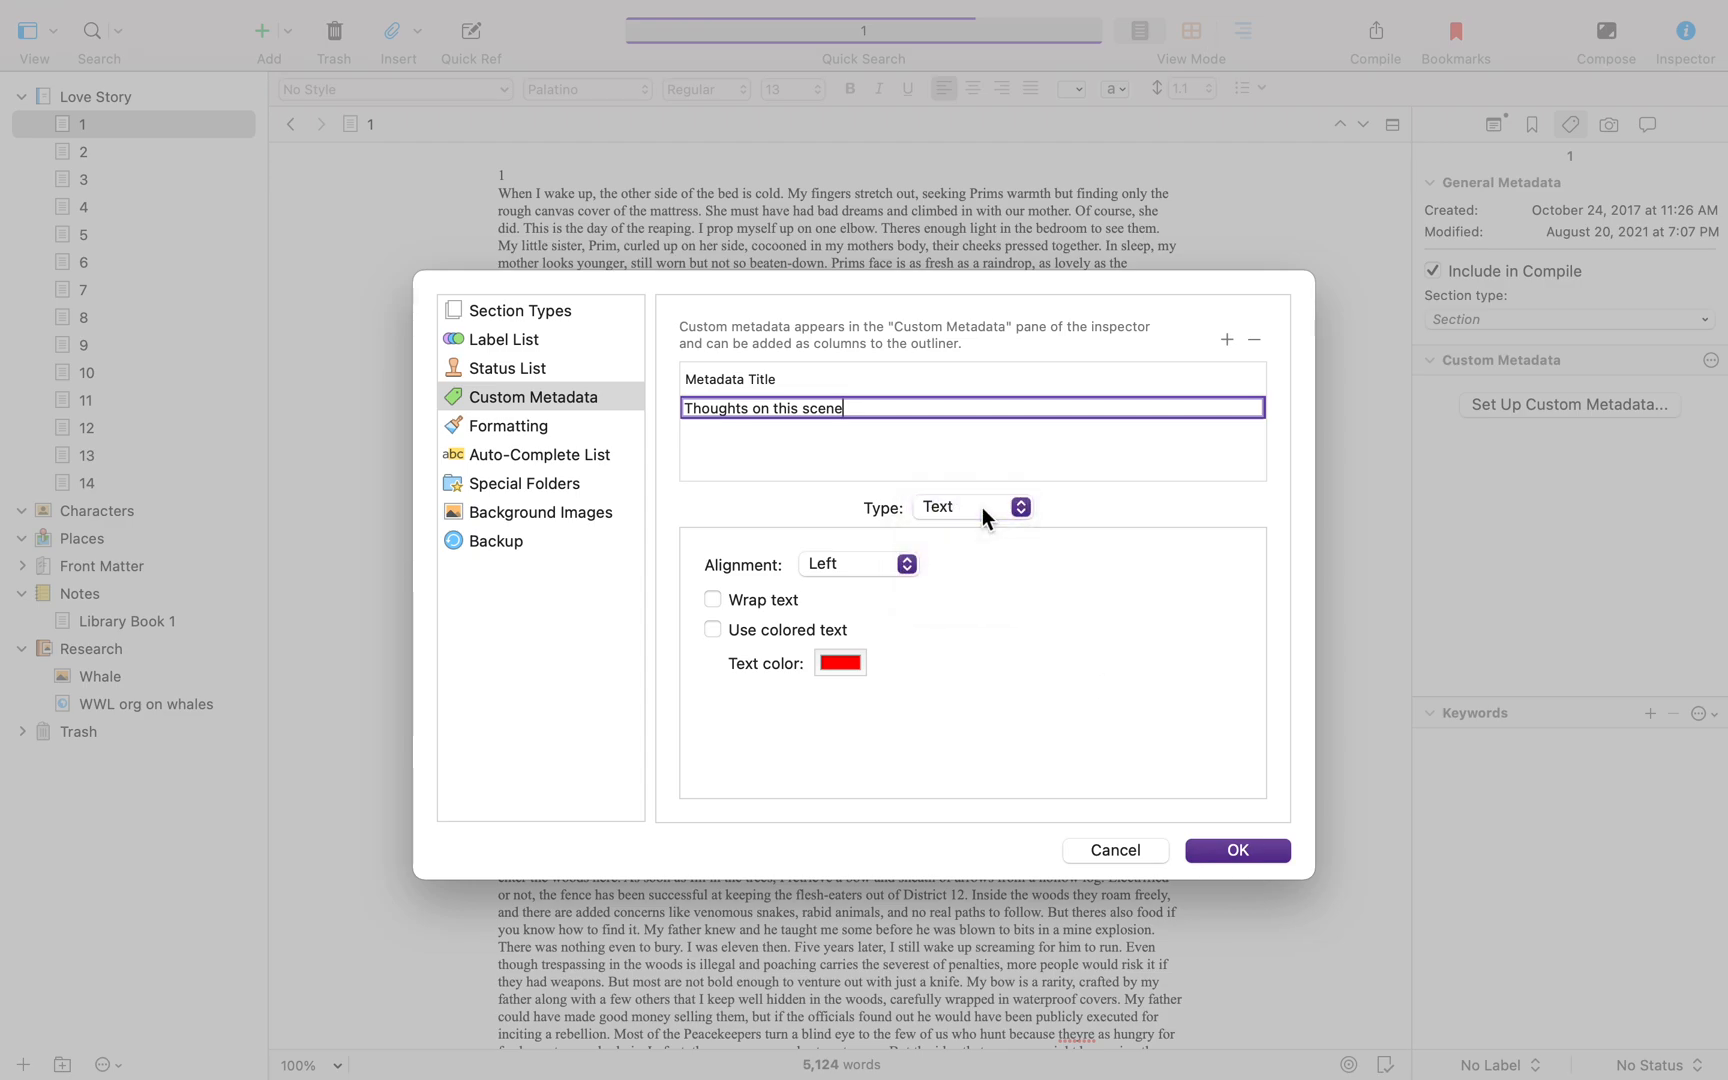
pyautogui.click(1236, 848)
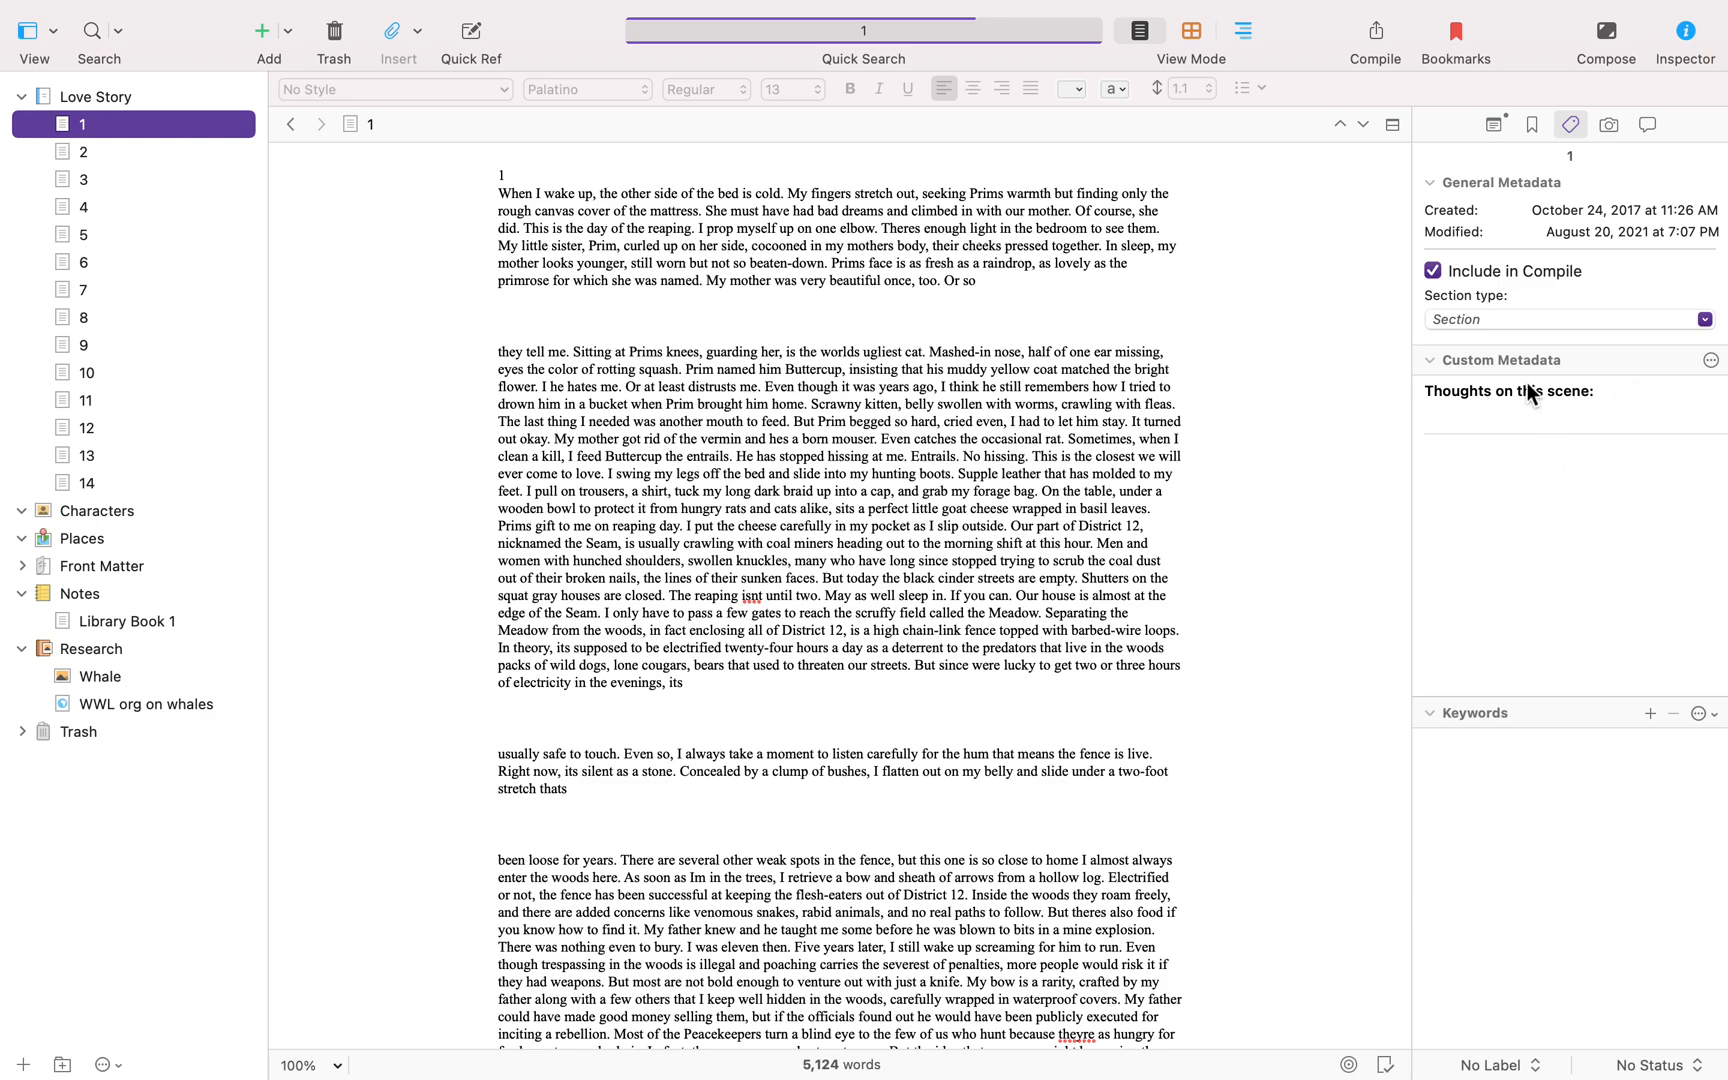
# Fill in the "Thoughts on this scene" field with "IDK if it fits" for document 1 and "Yes!" for document 2.
pyautogui.click(1501, 410)
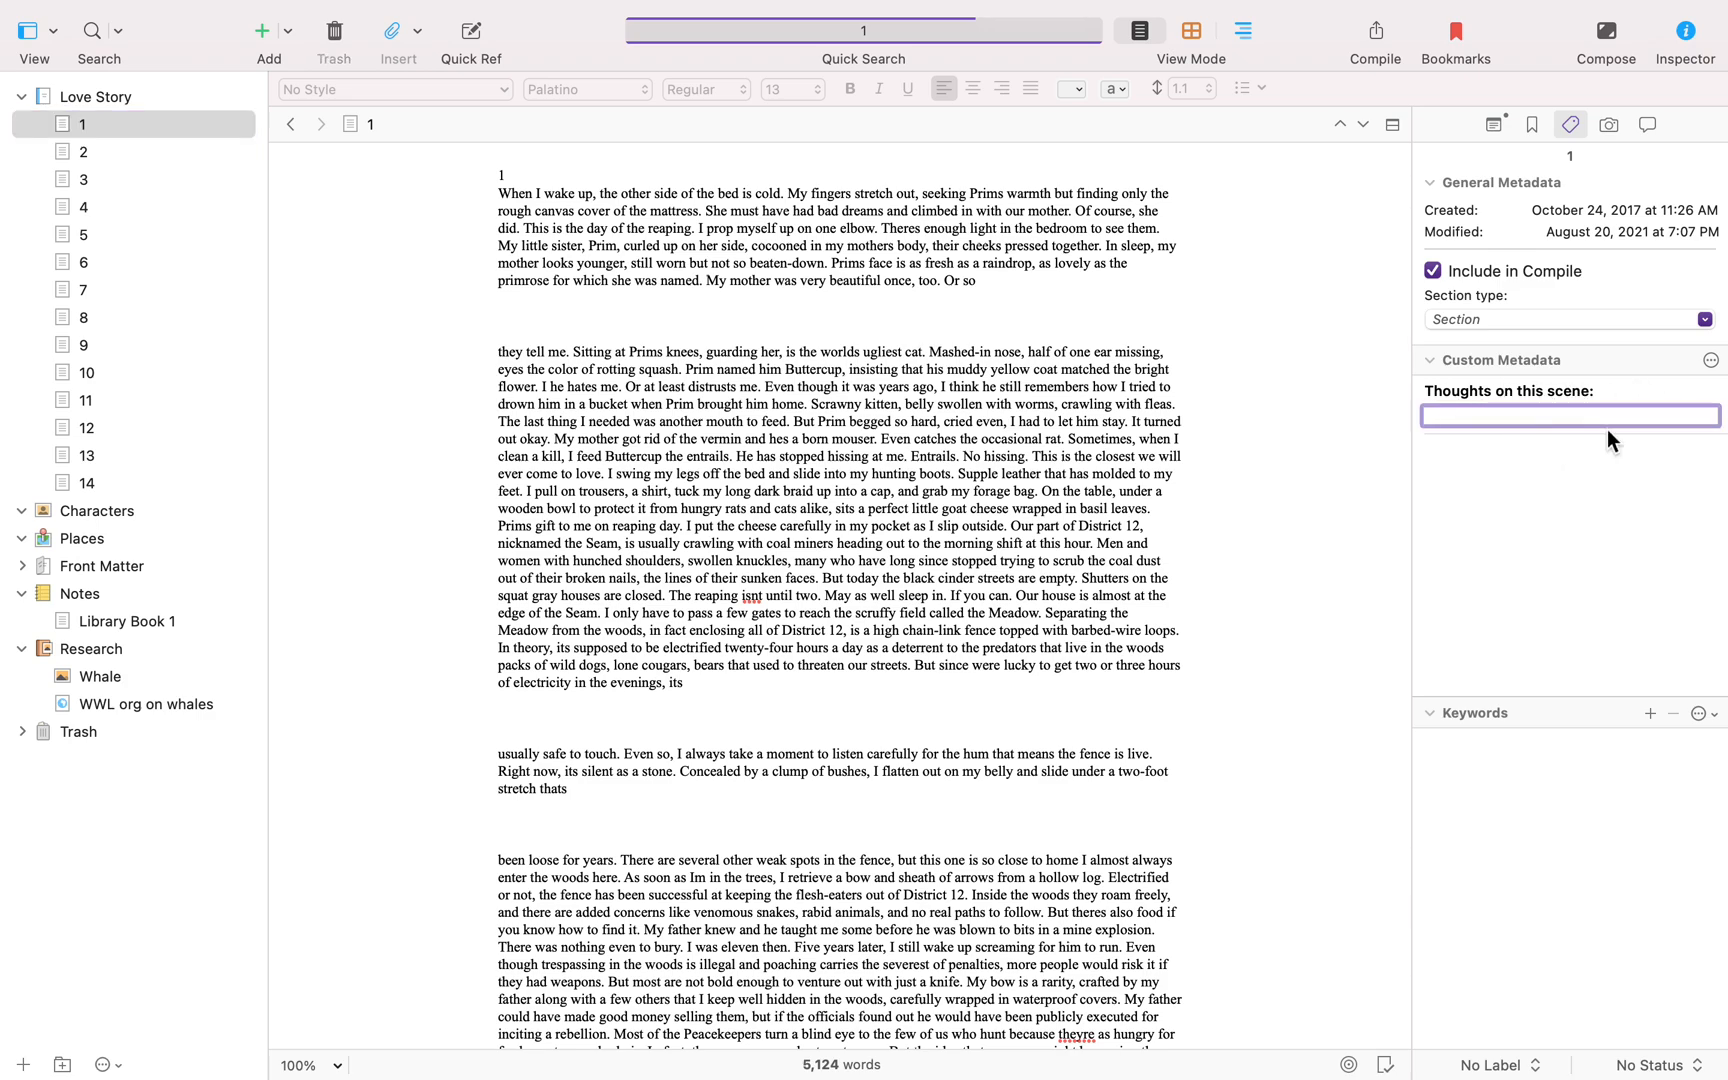
pyautogui.write('IDK if it fits')
pyautogui.click(1648, 501)
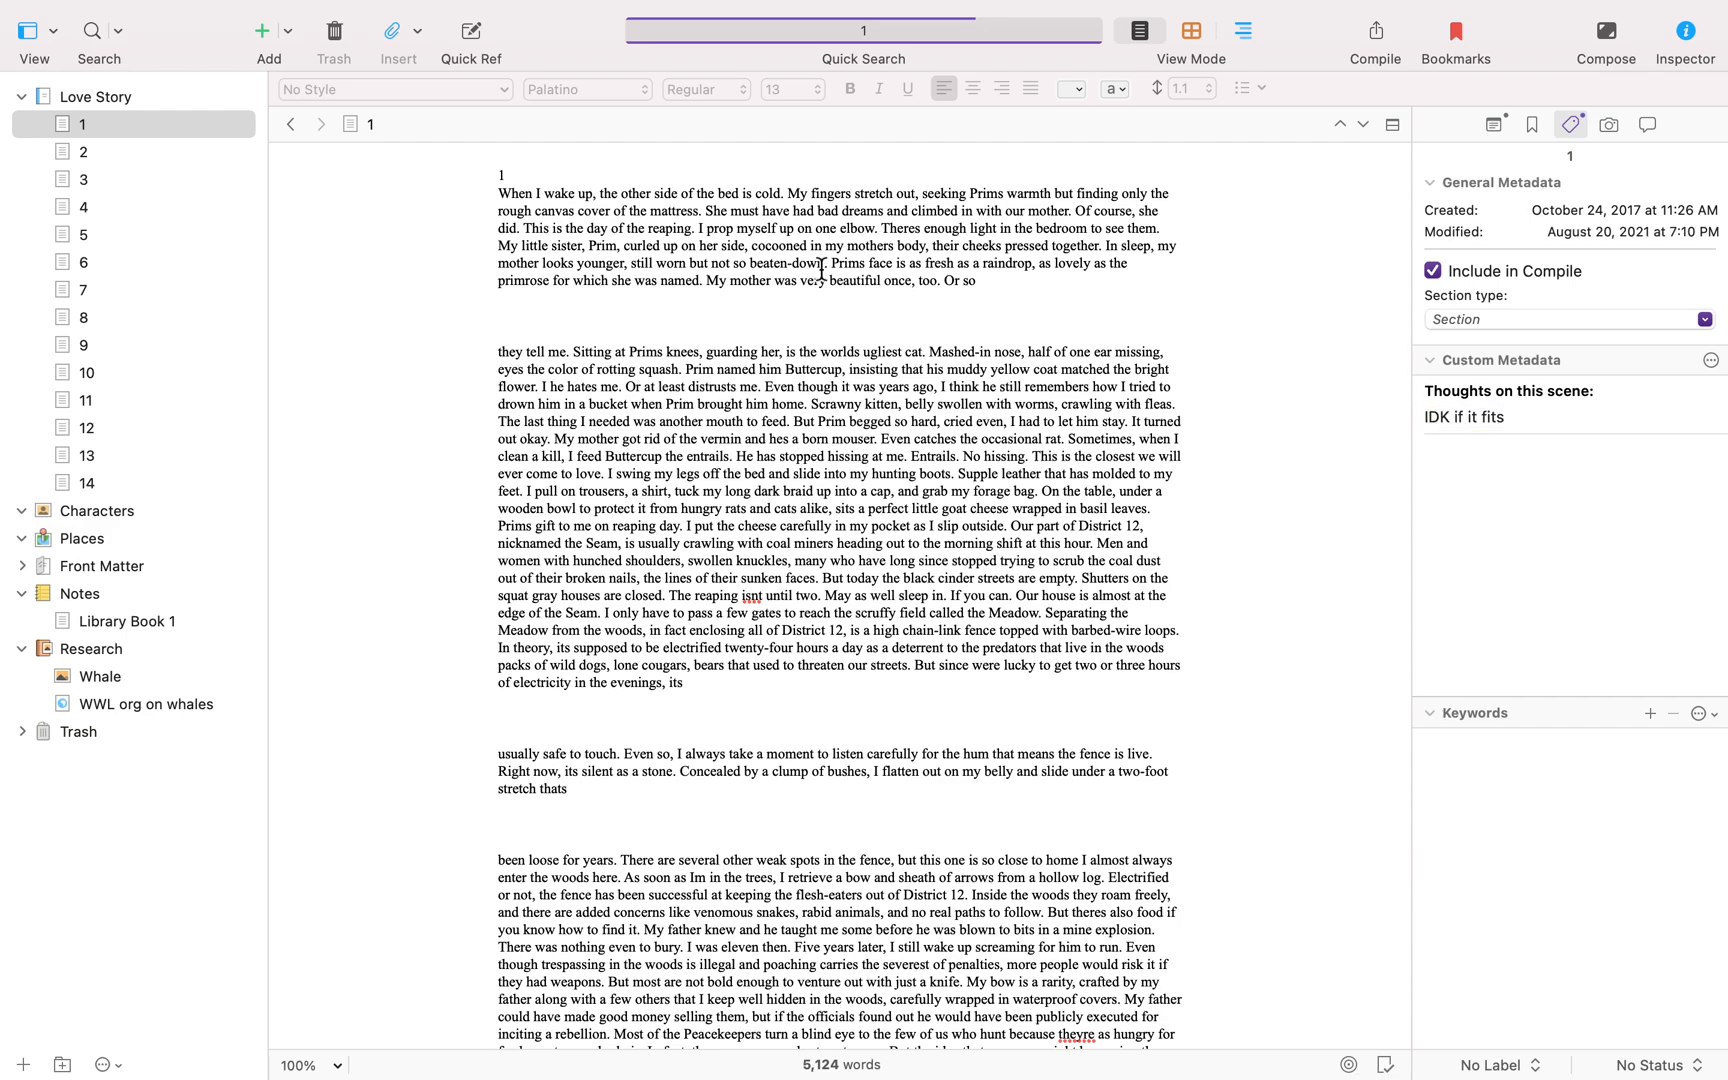
pyautogui.click(83, 153)
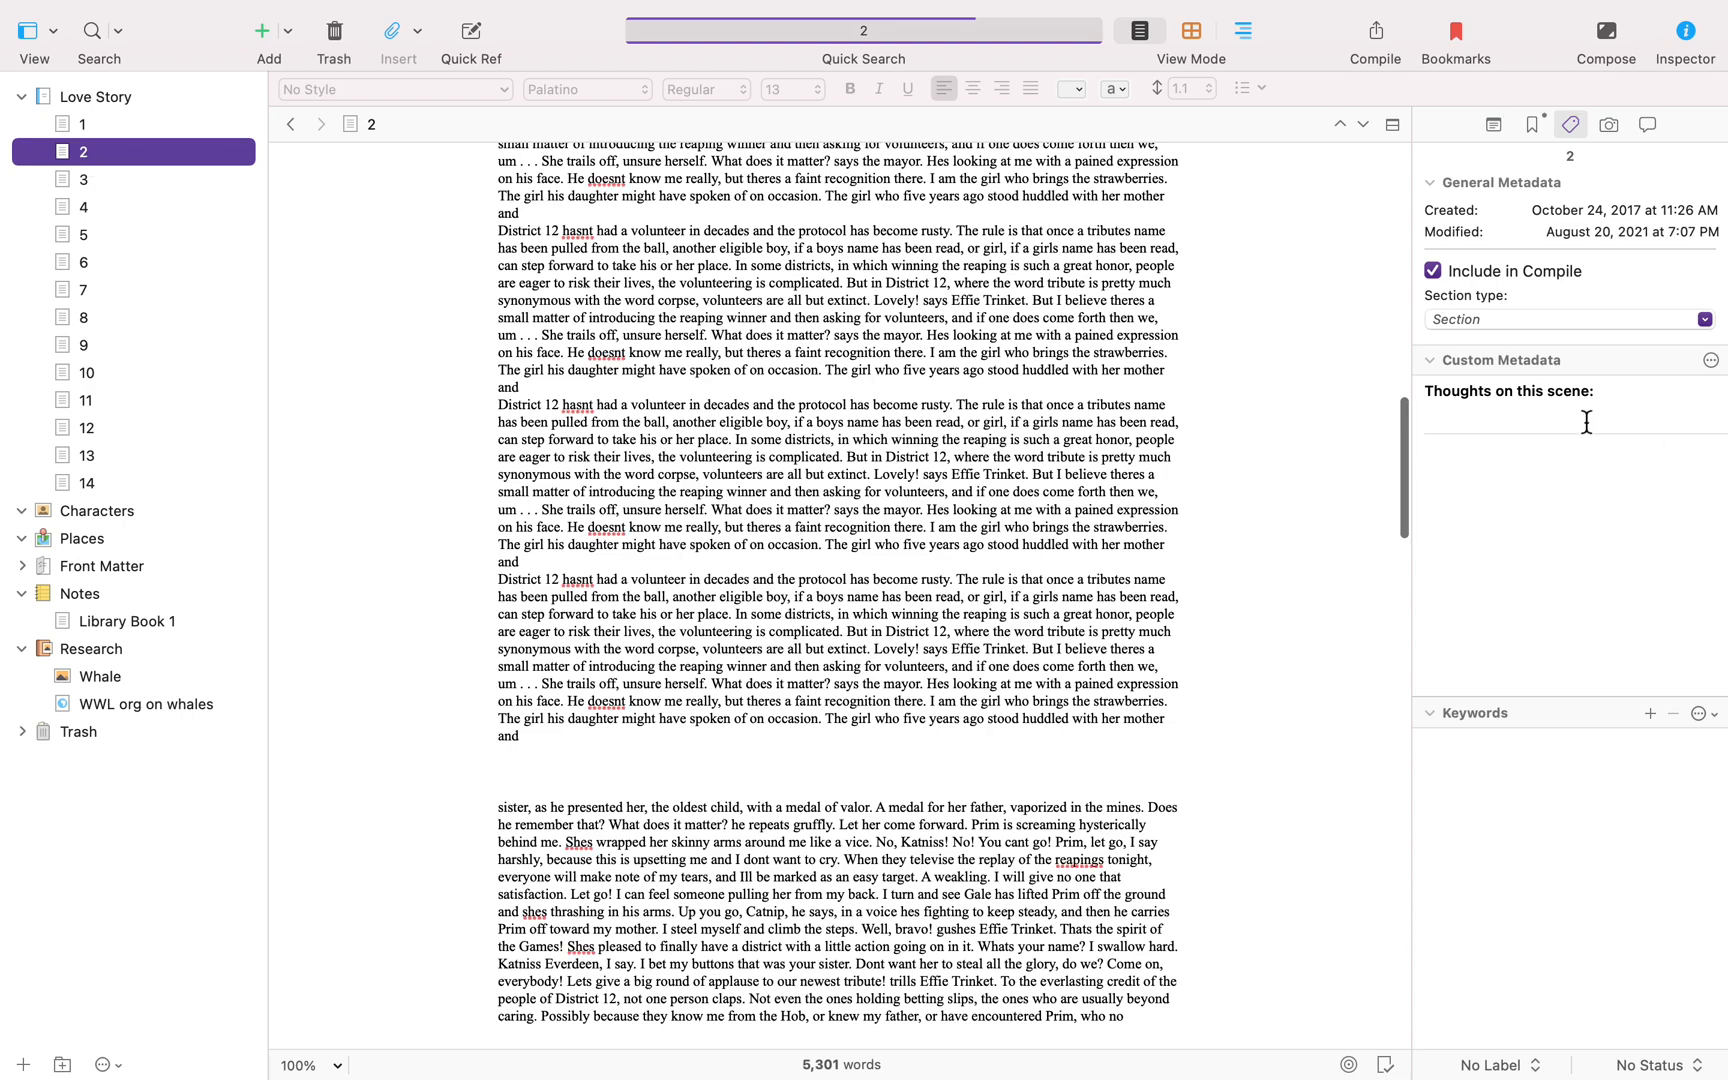
pyautogui.click(1545, 418)
pyautogui.write('Yes!')
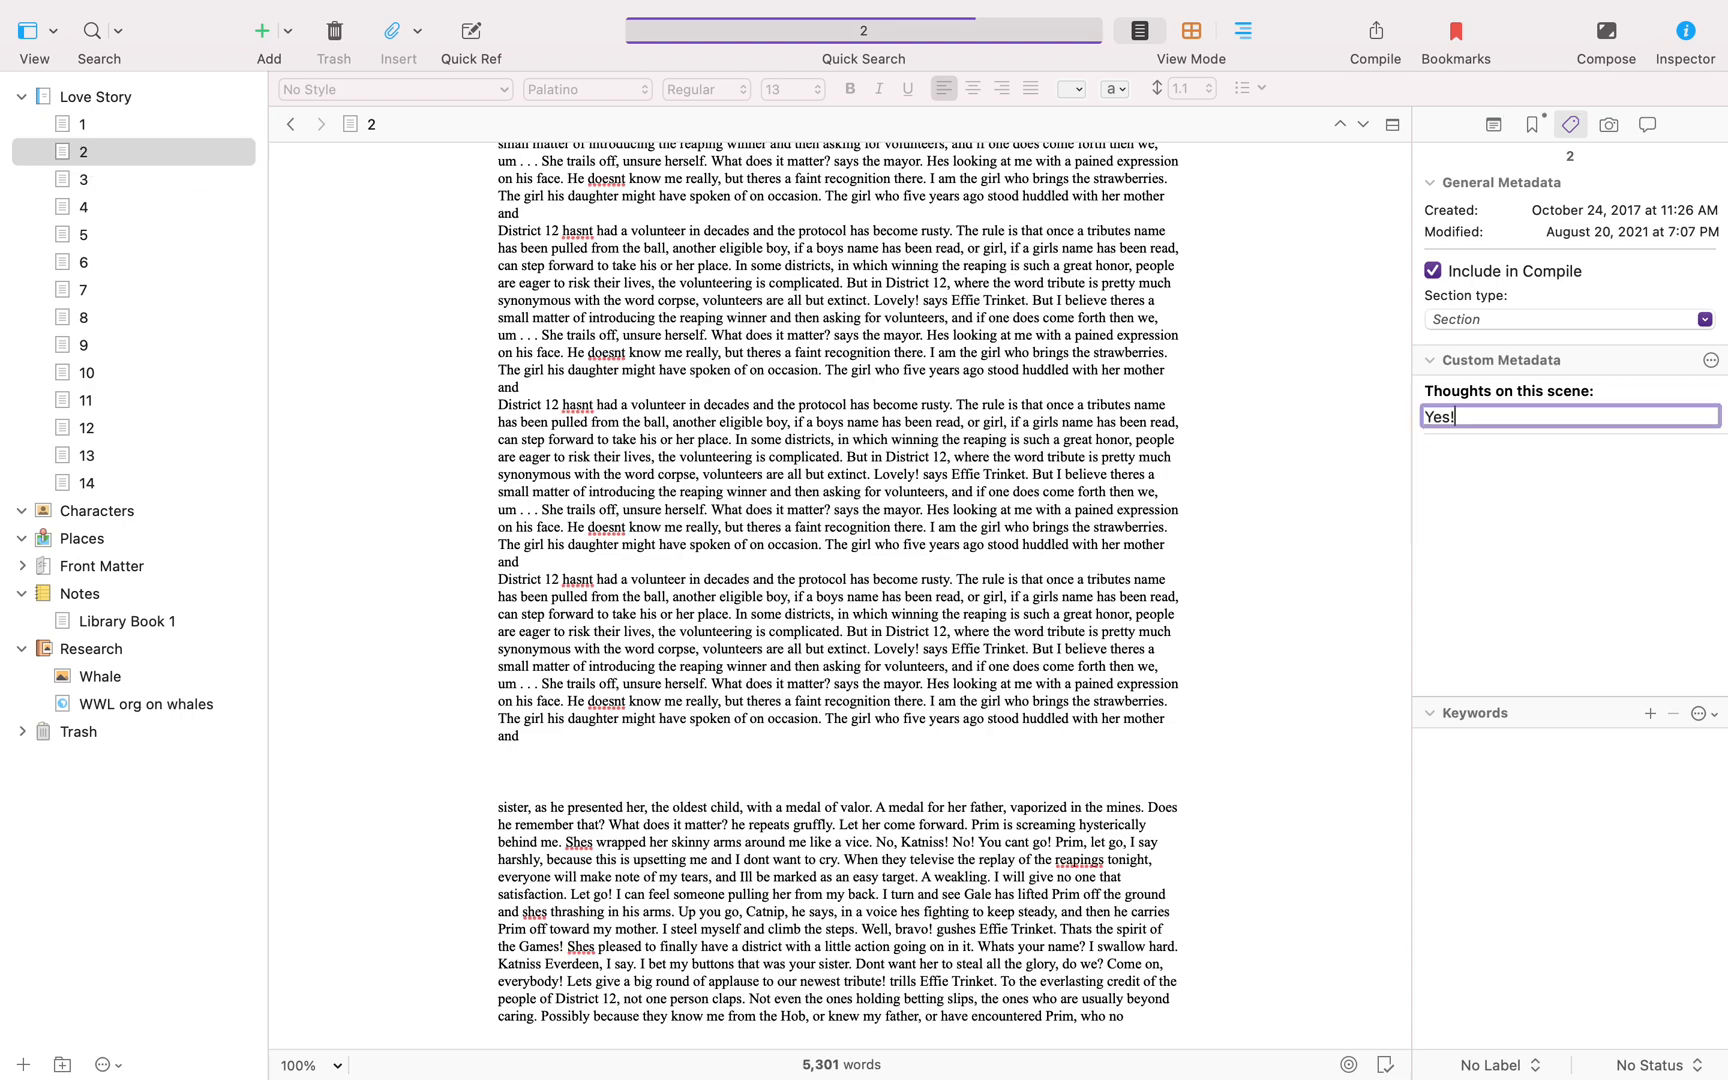
# Enter "Meh" in the "Thoughts on this scene" field of document 3.
pyautogui.click(85, 180)
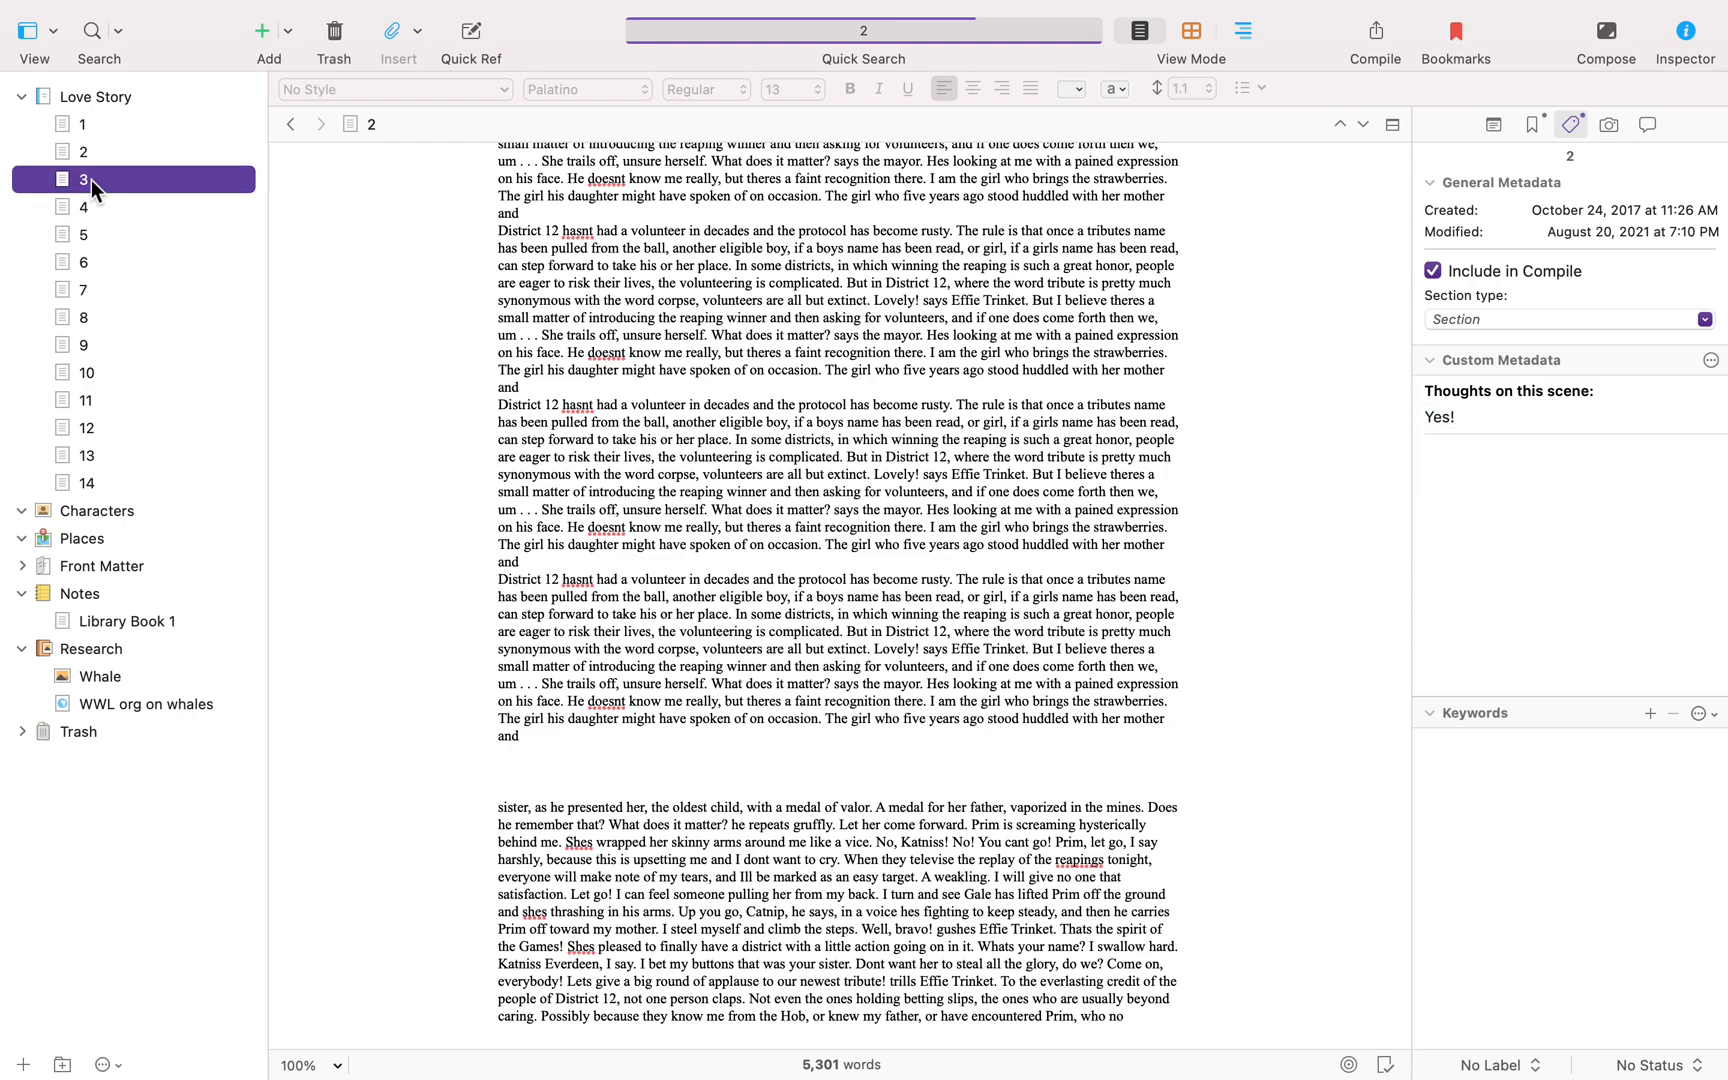
pyautogui.click(1458, 421)
pyautogui.write('Meh')
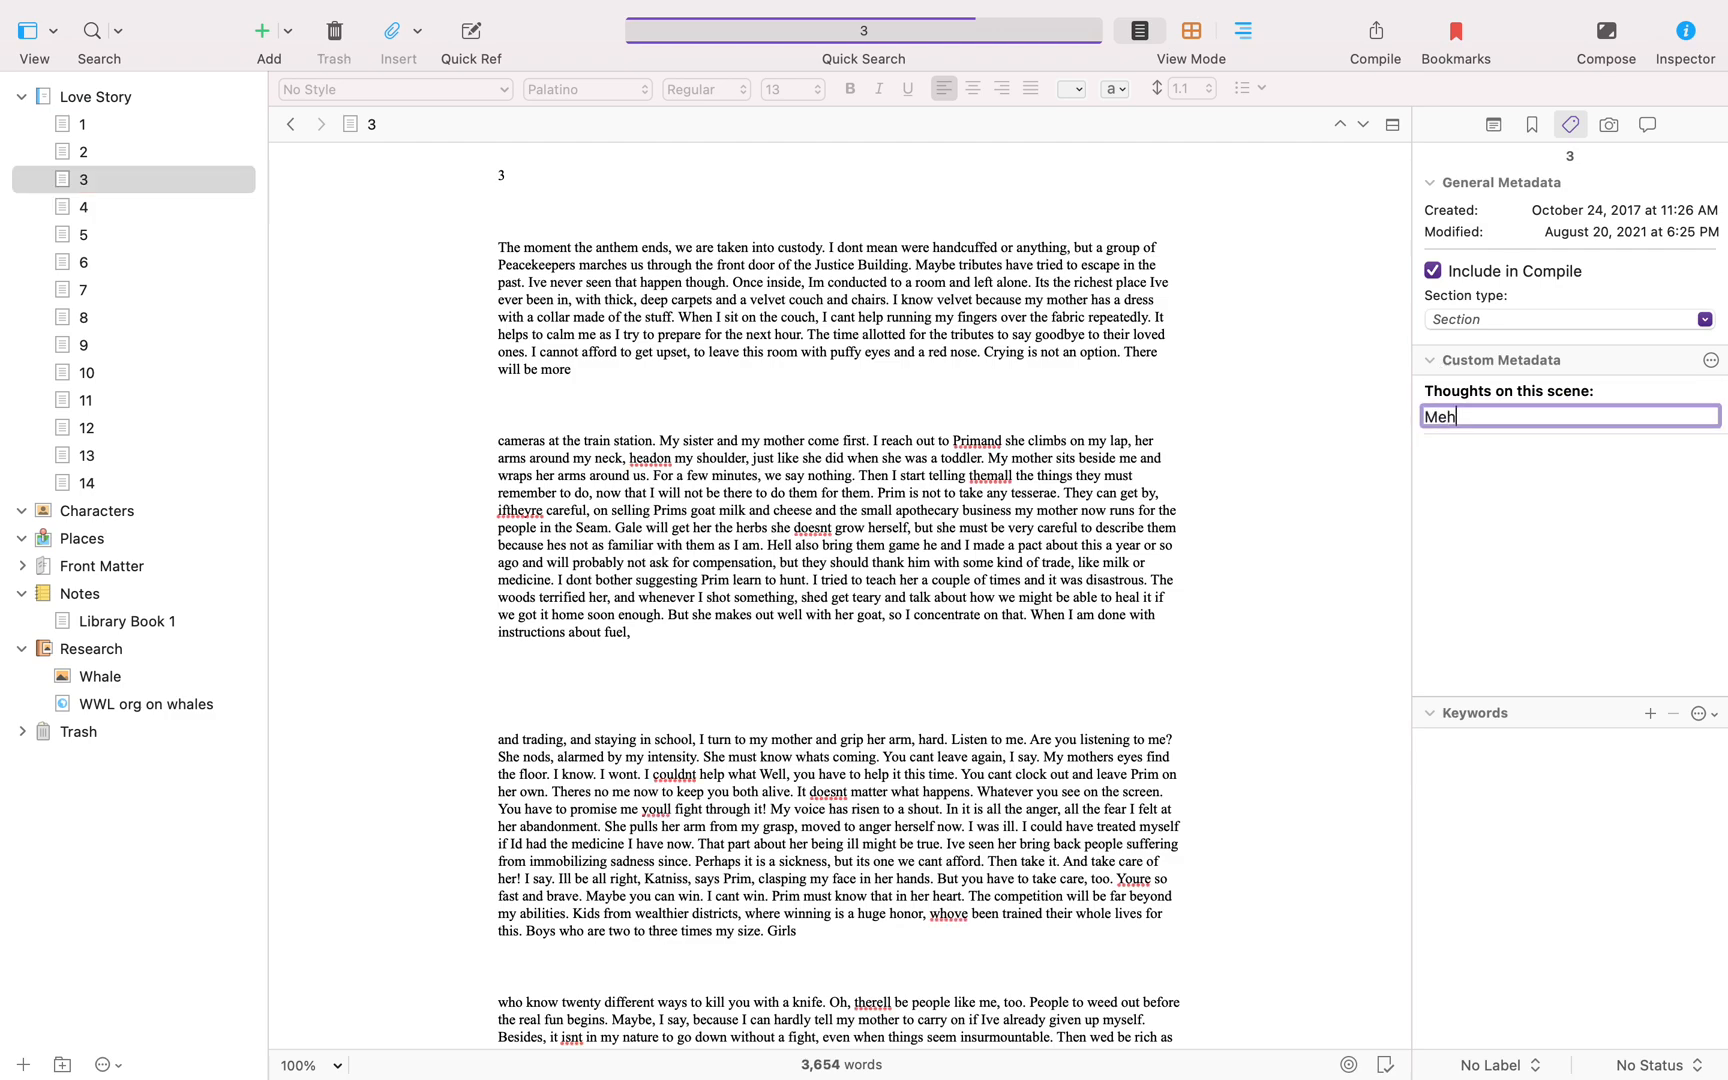
pyautogui.click(1113, 510)
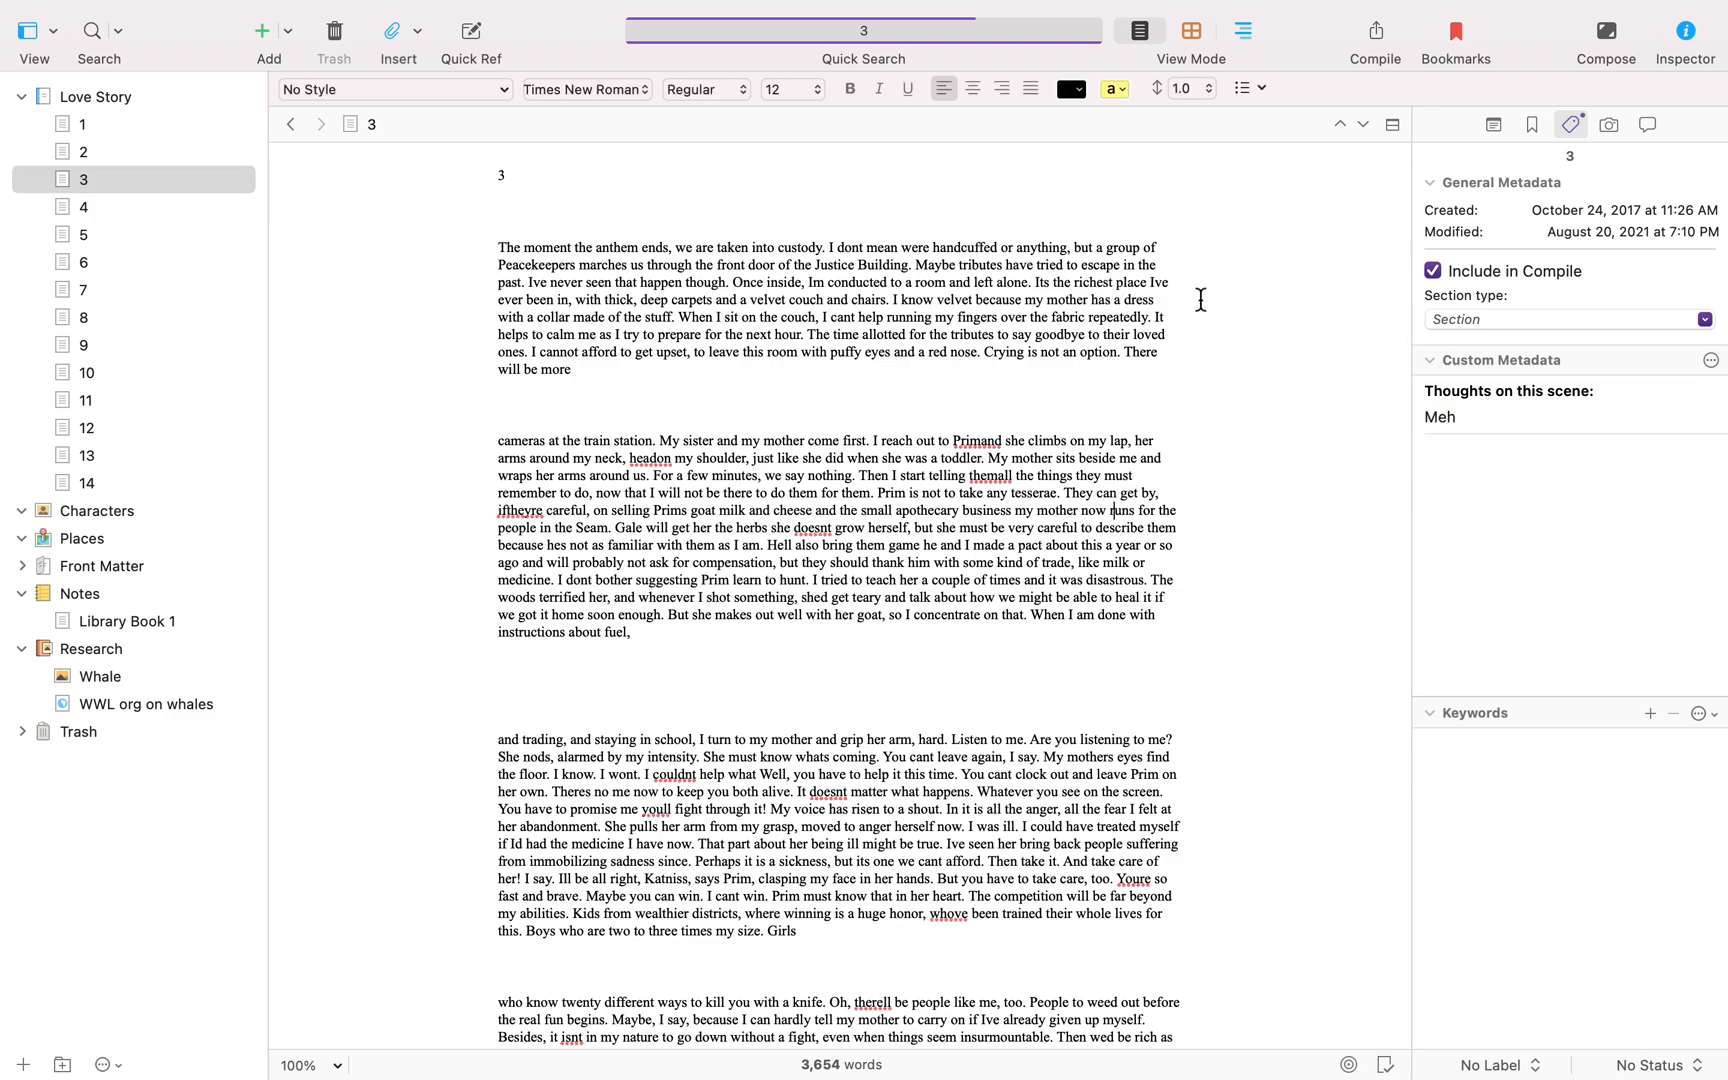
# Revisit the thoughts entered for documents 2 and 1, and display the Love Story folder as an outline.
pyautogui.click(66, 150)
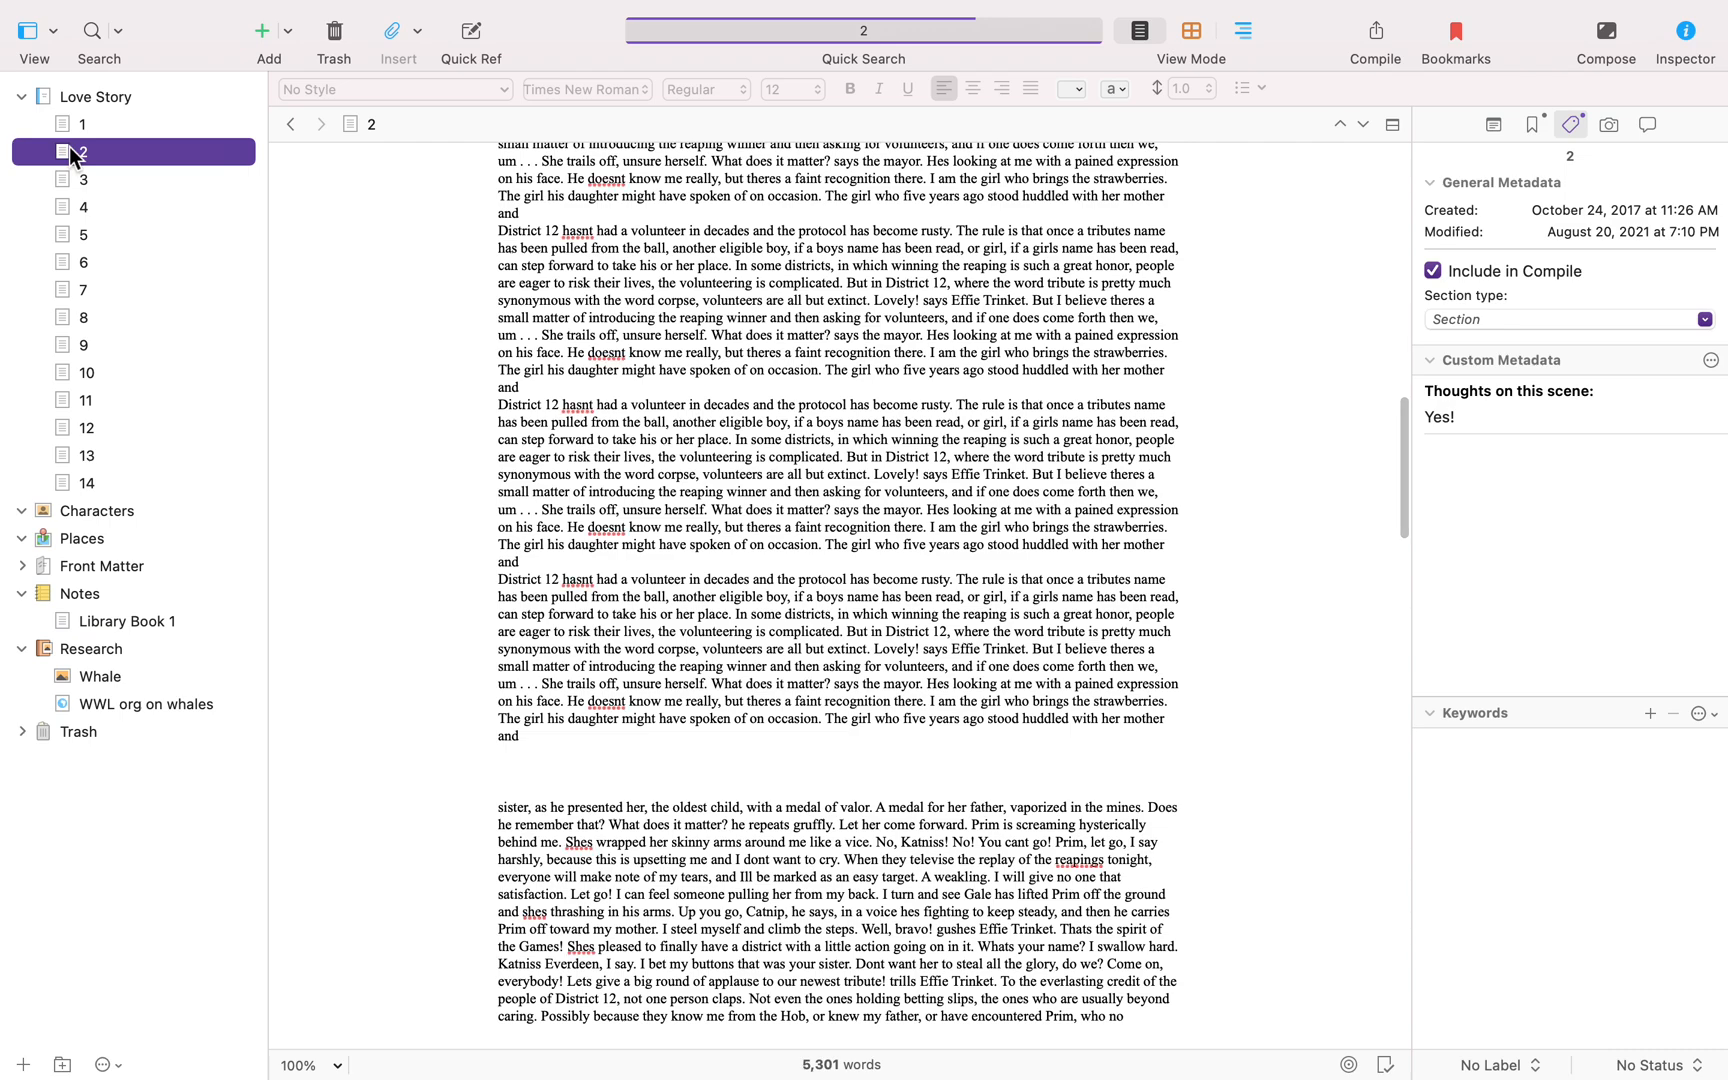
pyautogui.click(77, 128)
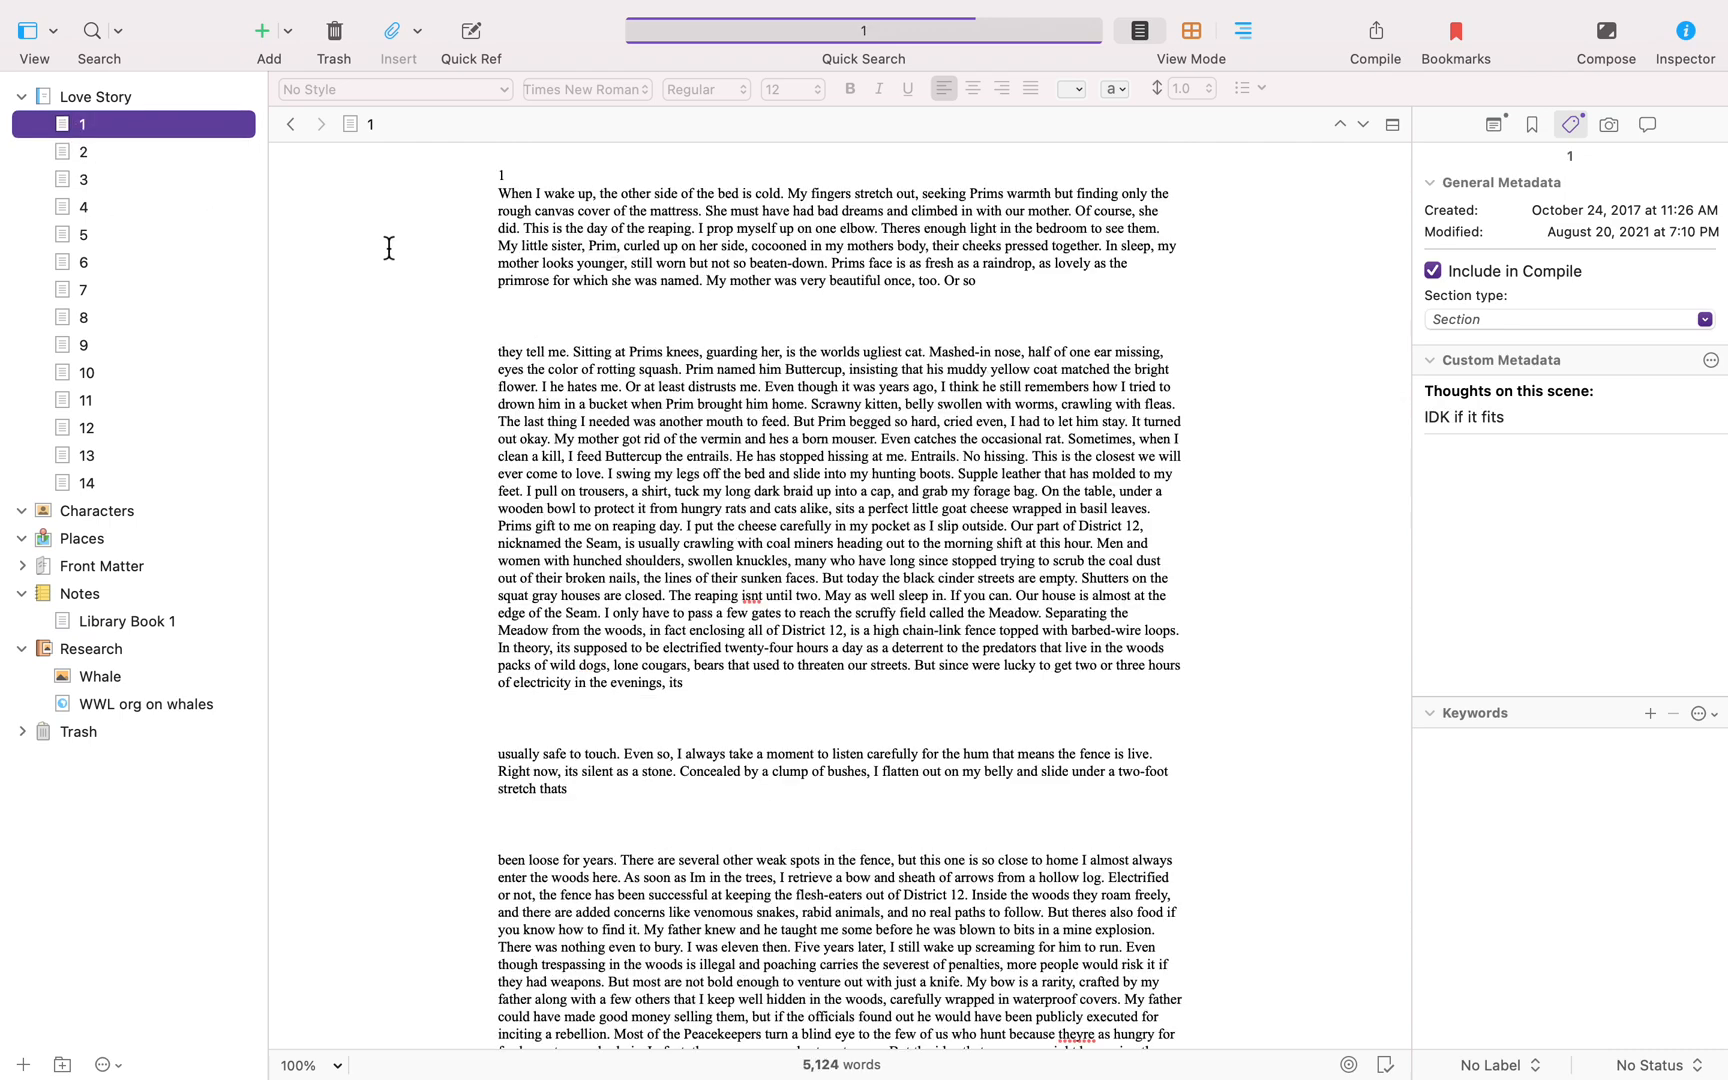
pyautogui.click(131, 98)
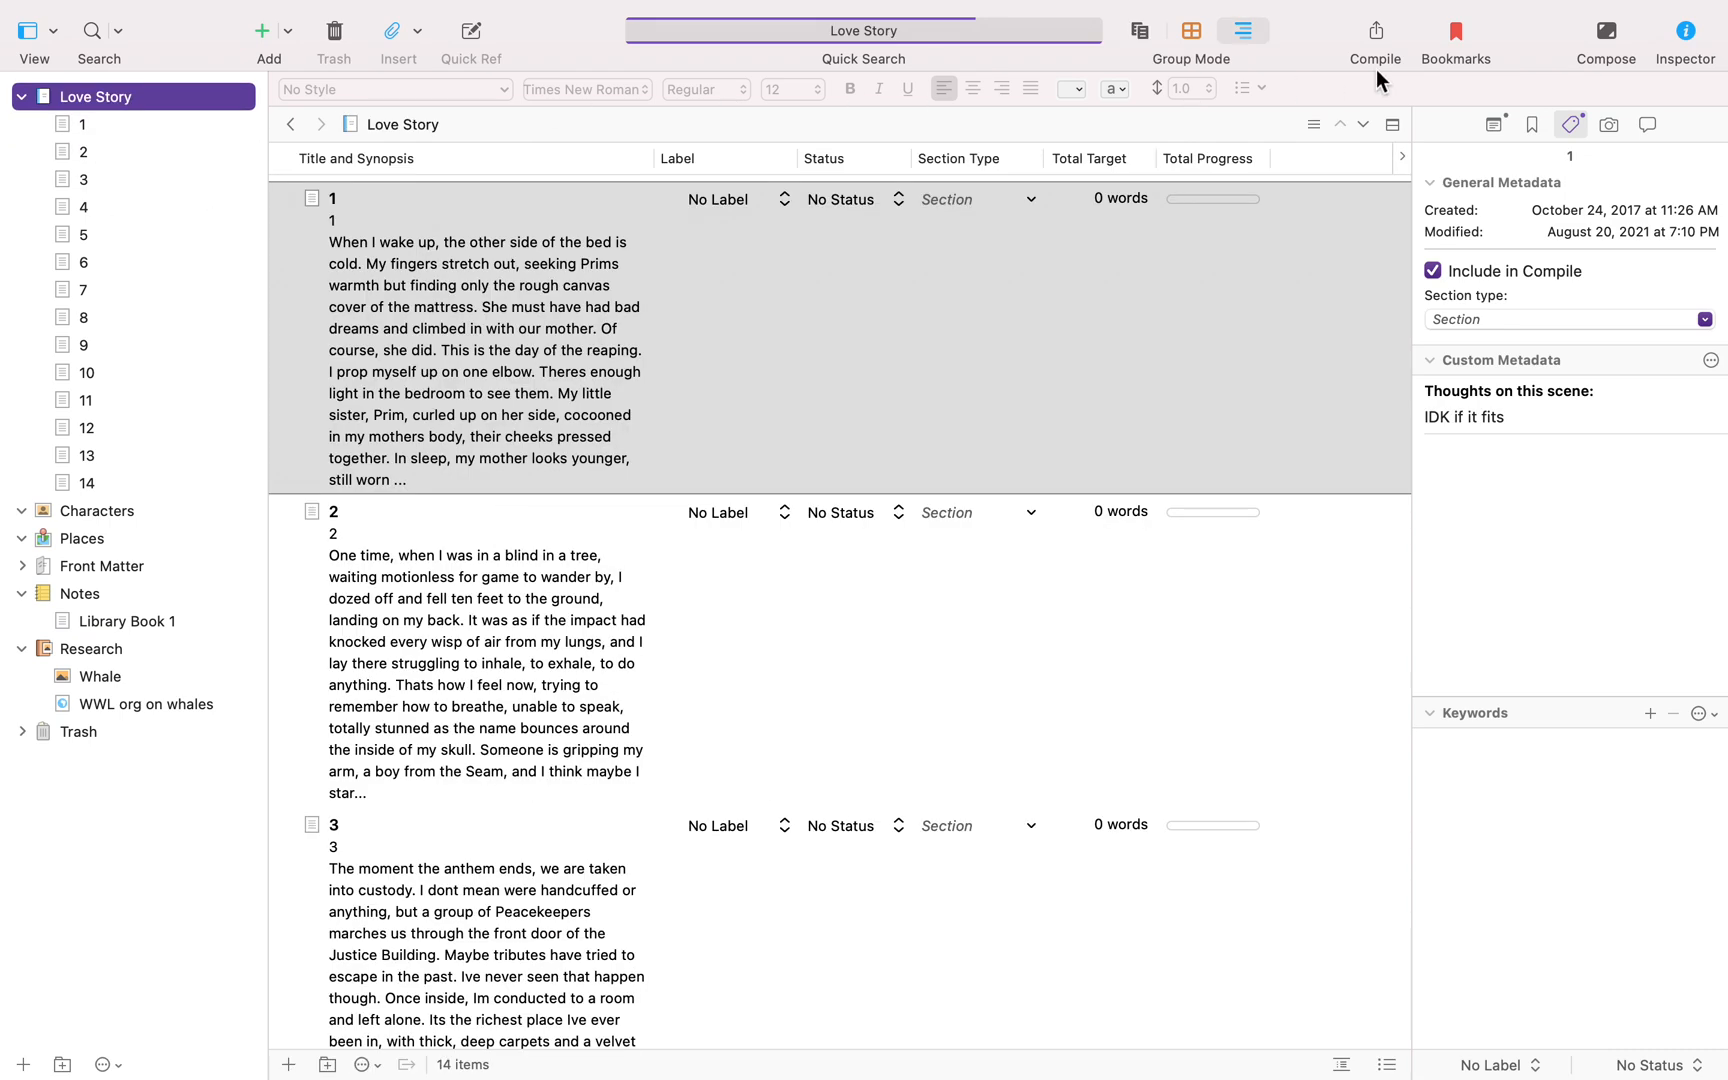
pyautogui.click(1255, 36)
pyautogui.click(97, 94)
pyautogui.click(77, 124)
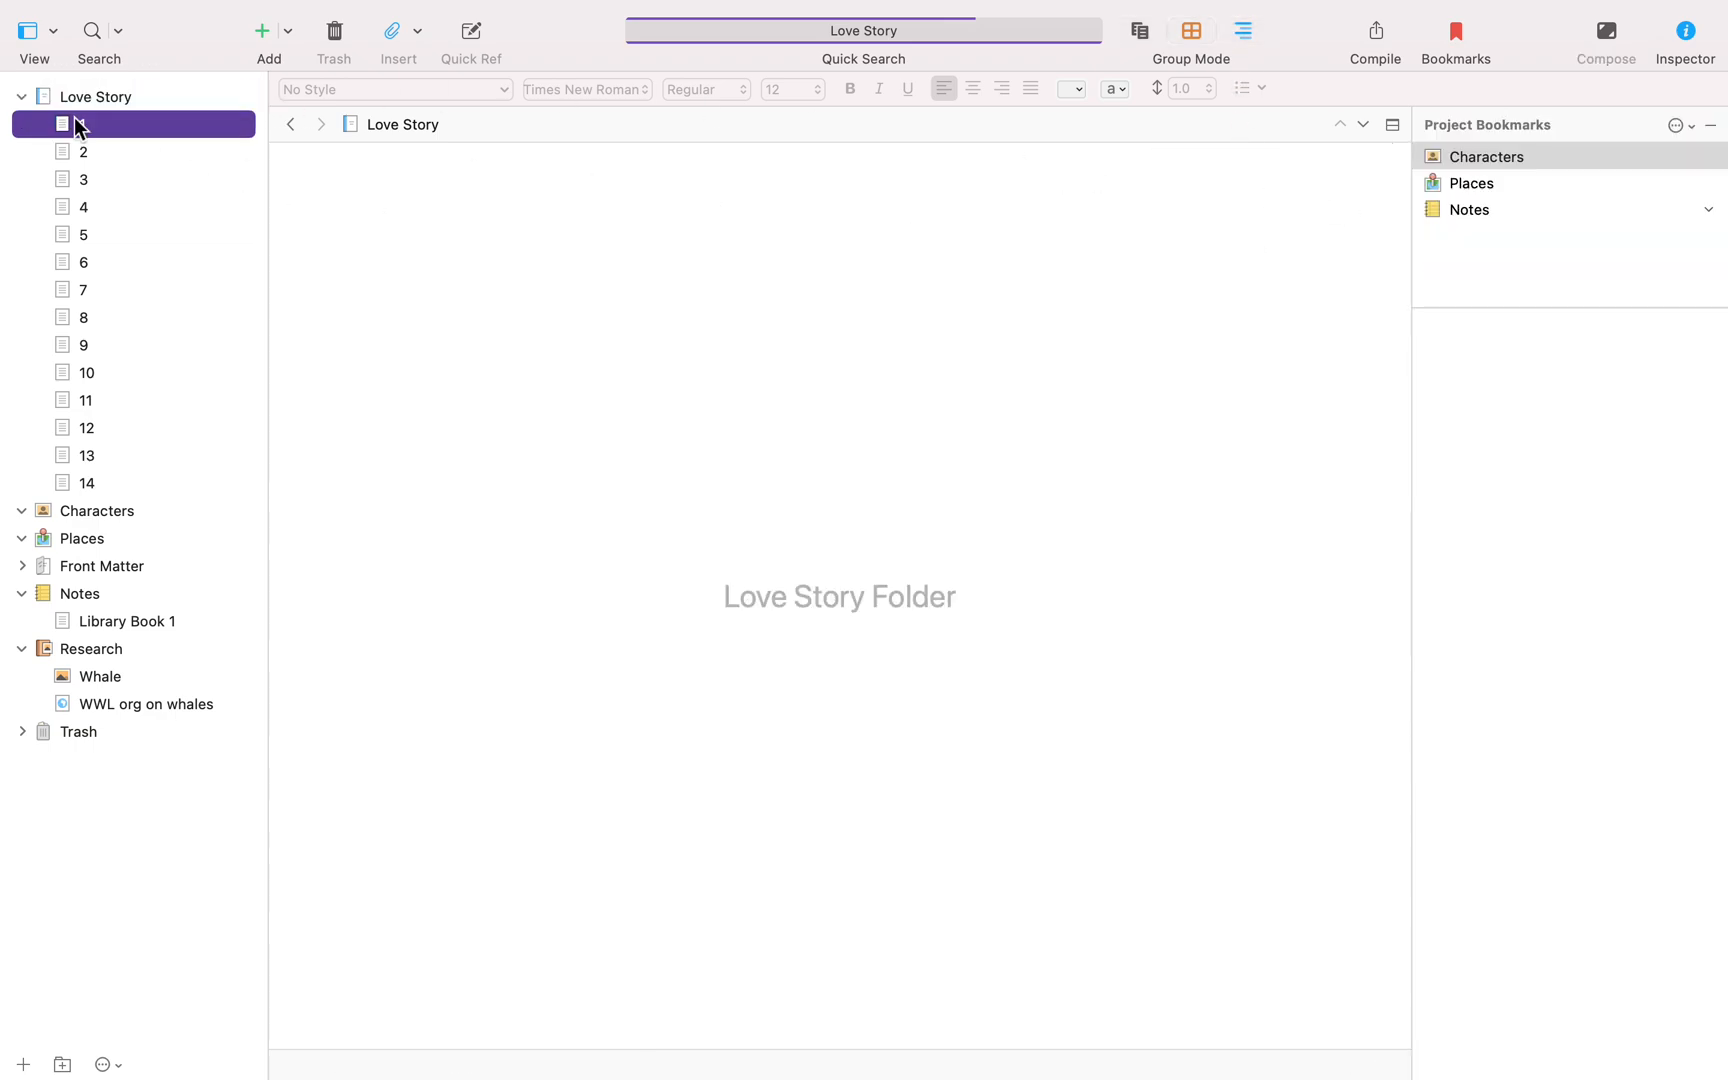
pyautogui.click(170, 95)
pyautogui.click(1243, 78)
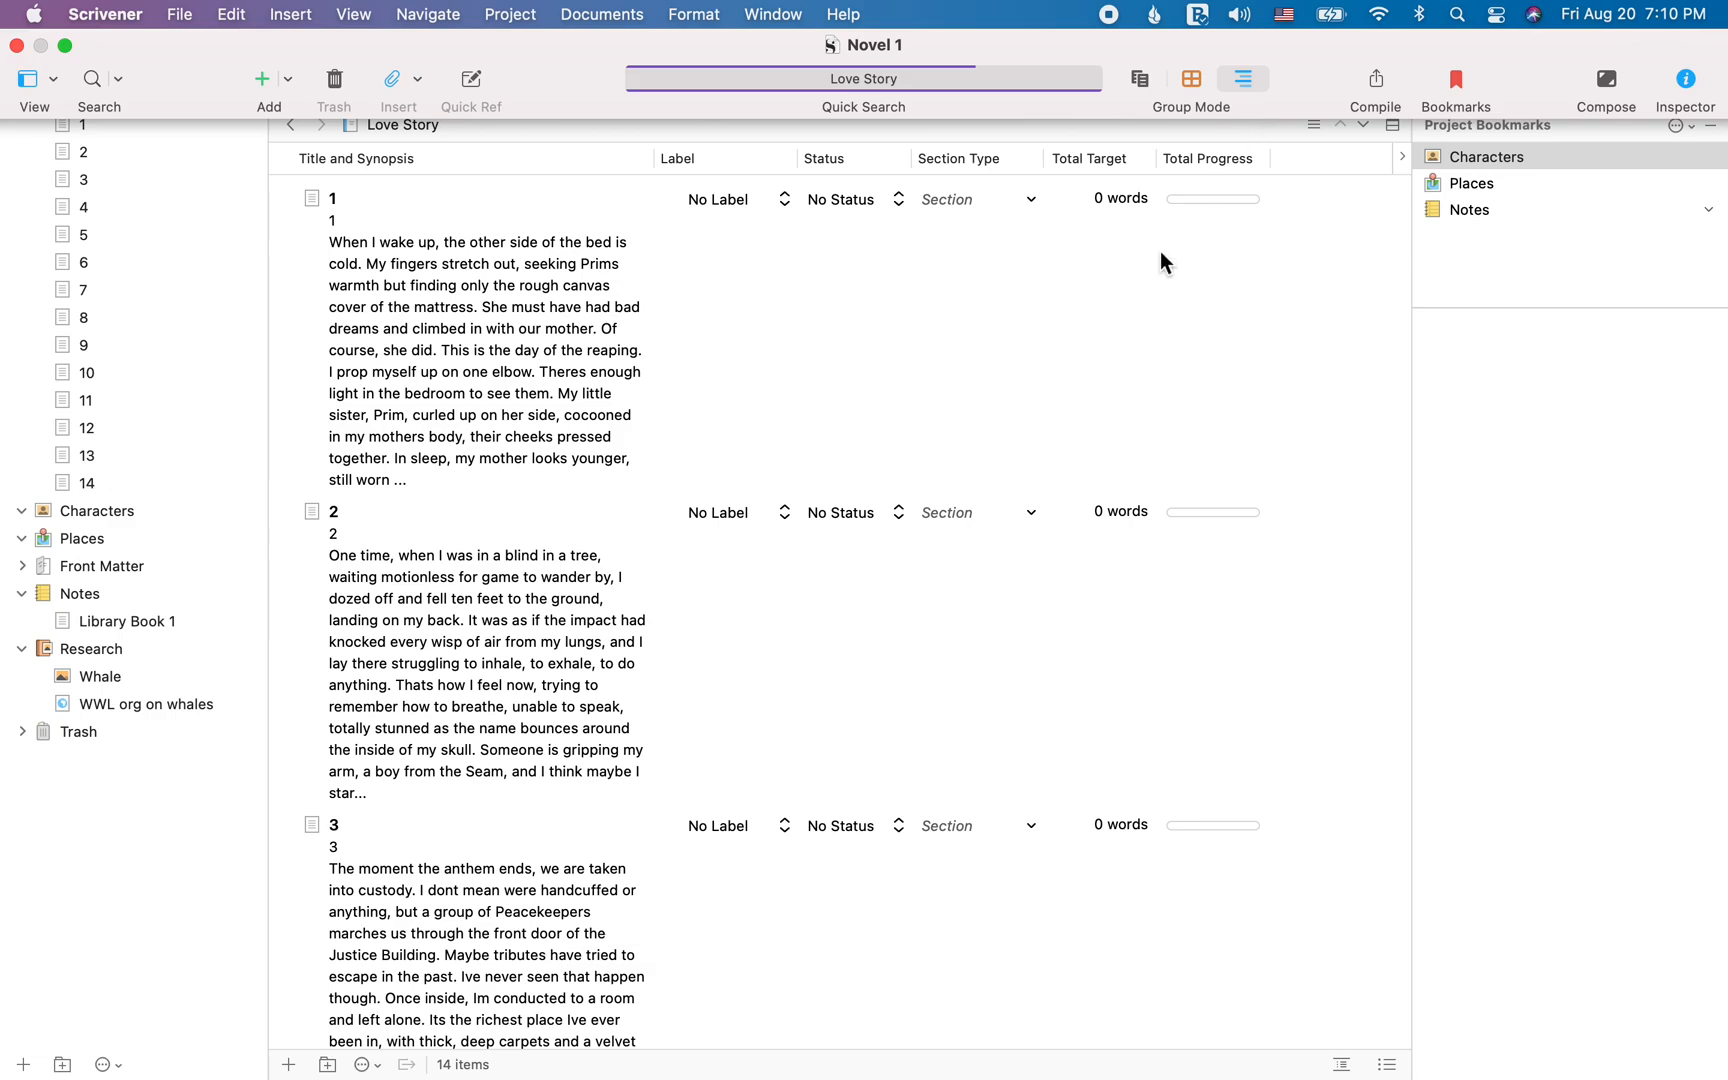
# Add the "Thoughts on this scene" column to the outliner and place it directly before the Label column.
pyautogui.click(1403, 159)
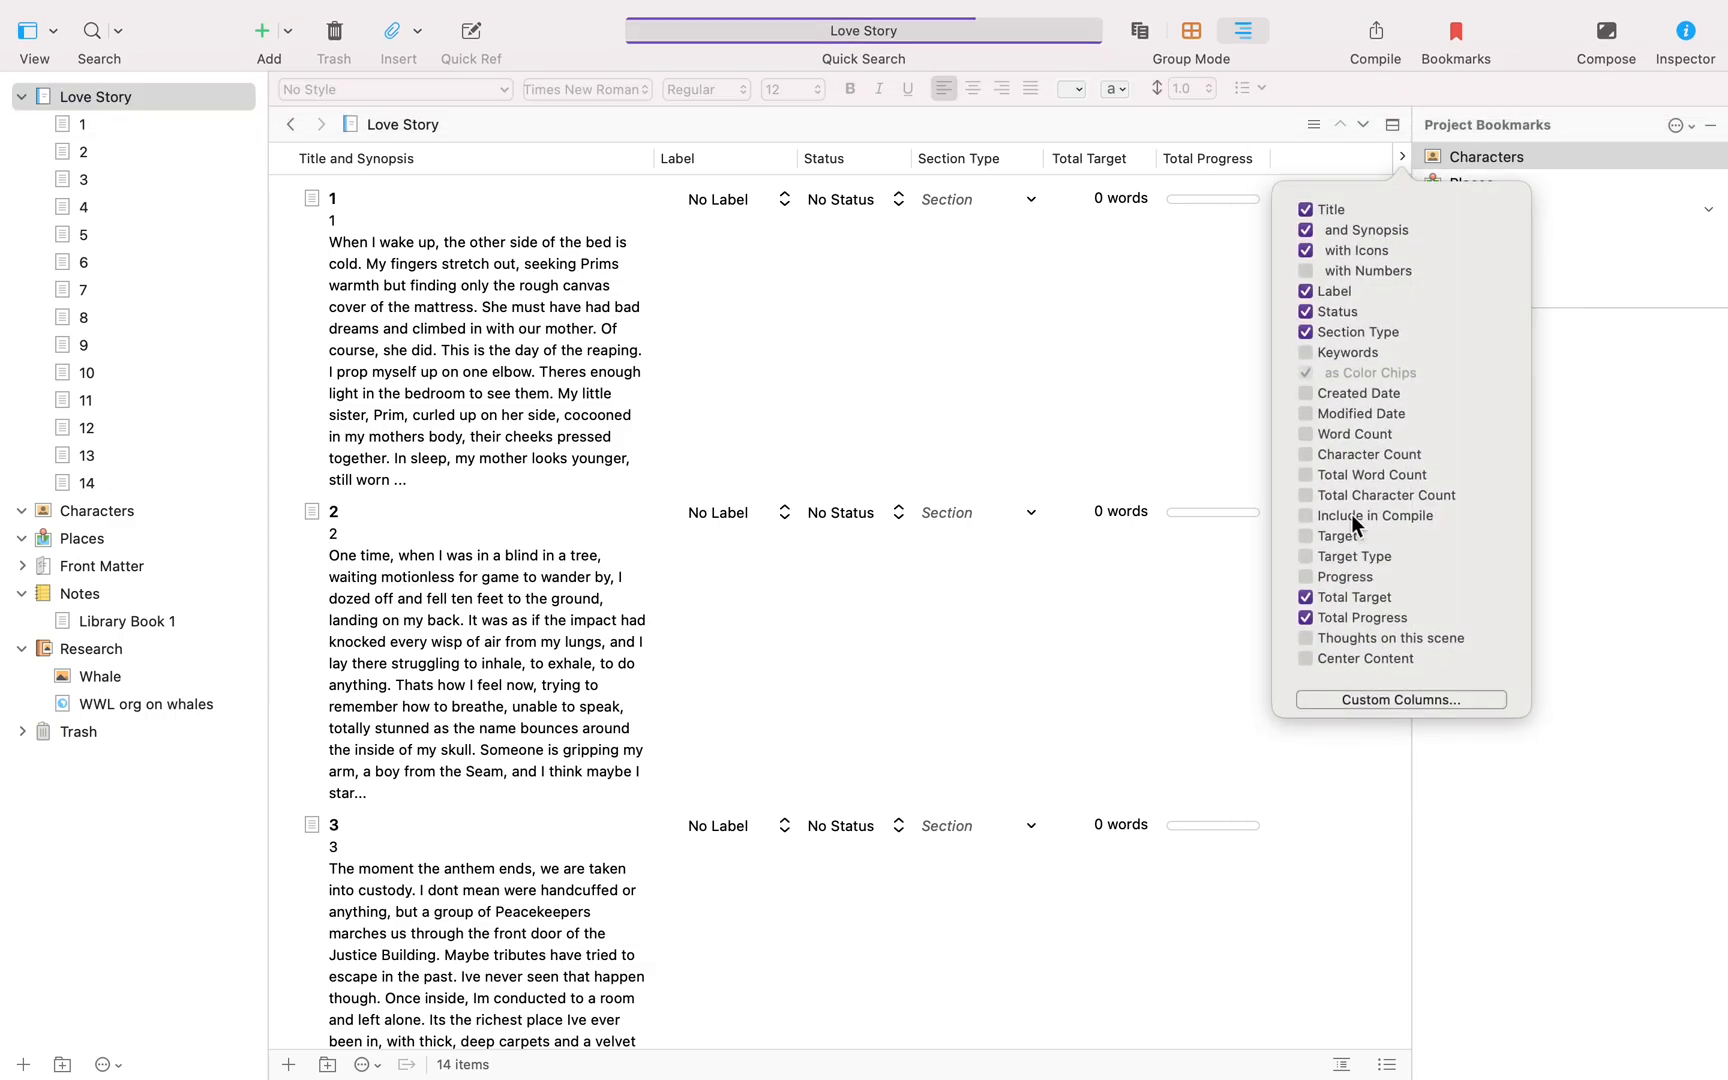
pyautogui.click(1308, 639)
pyautogui.click(1405, 161)
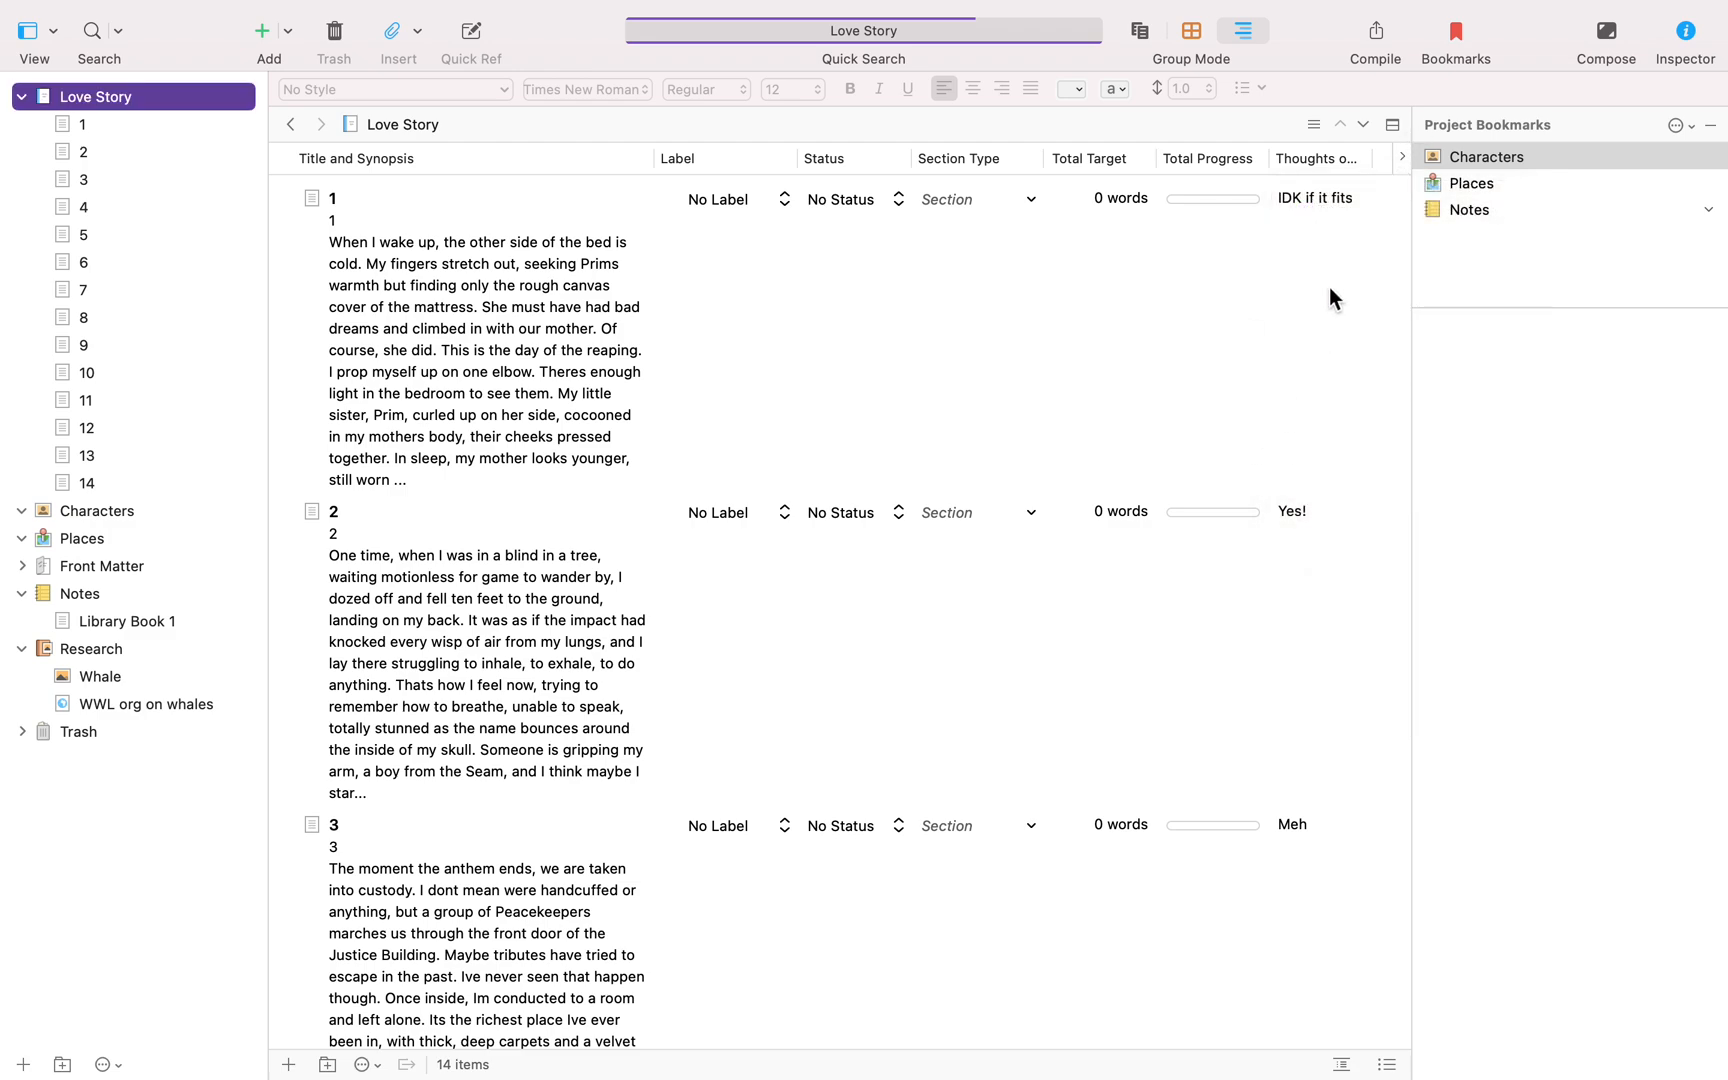
pyautogui.moveTo(1304, 163); pyautogui.dragTo(716, 163)
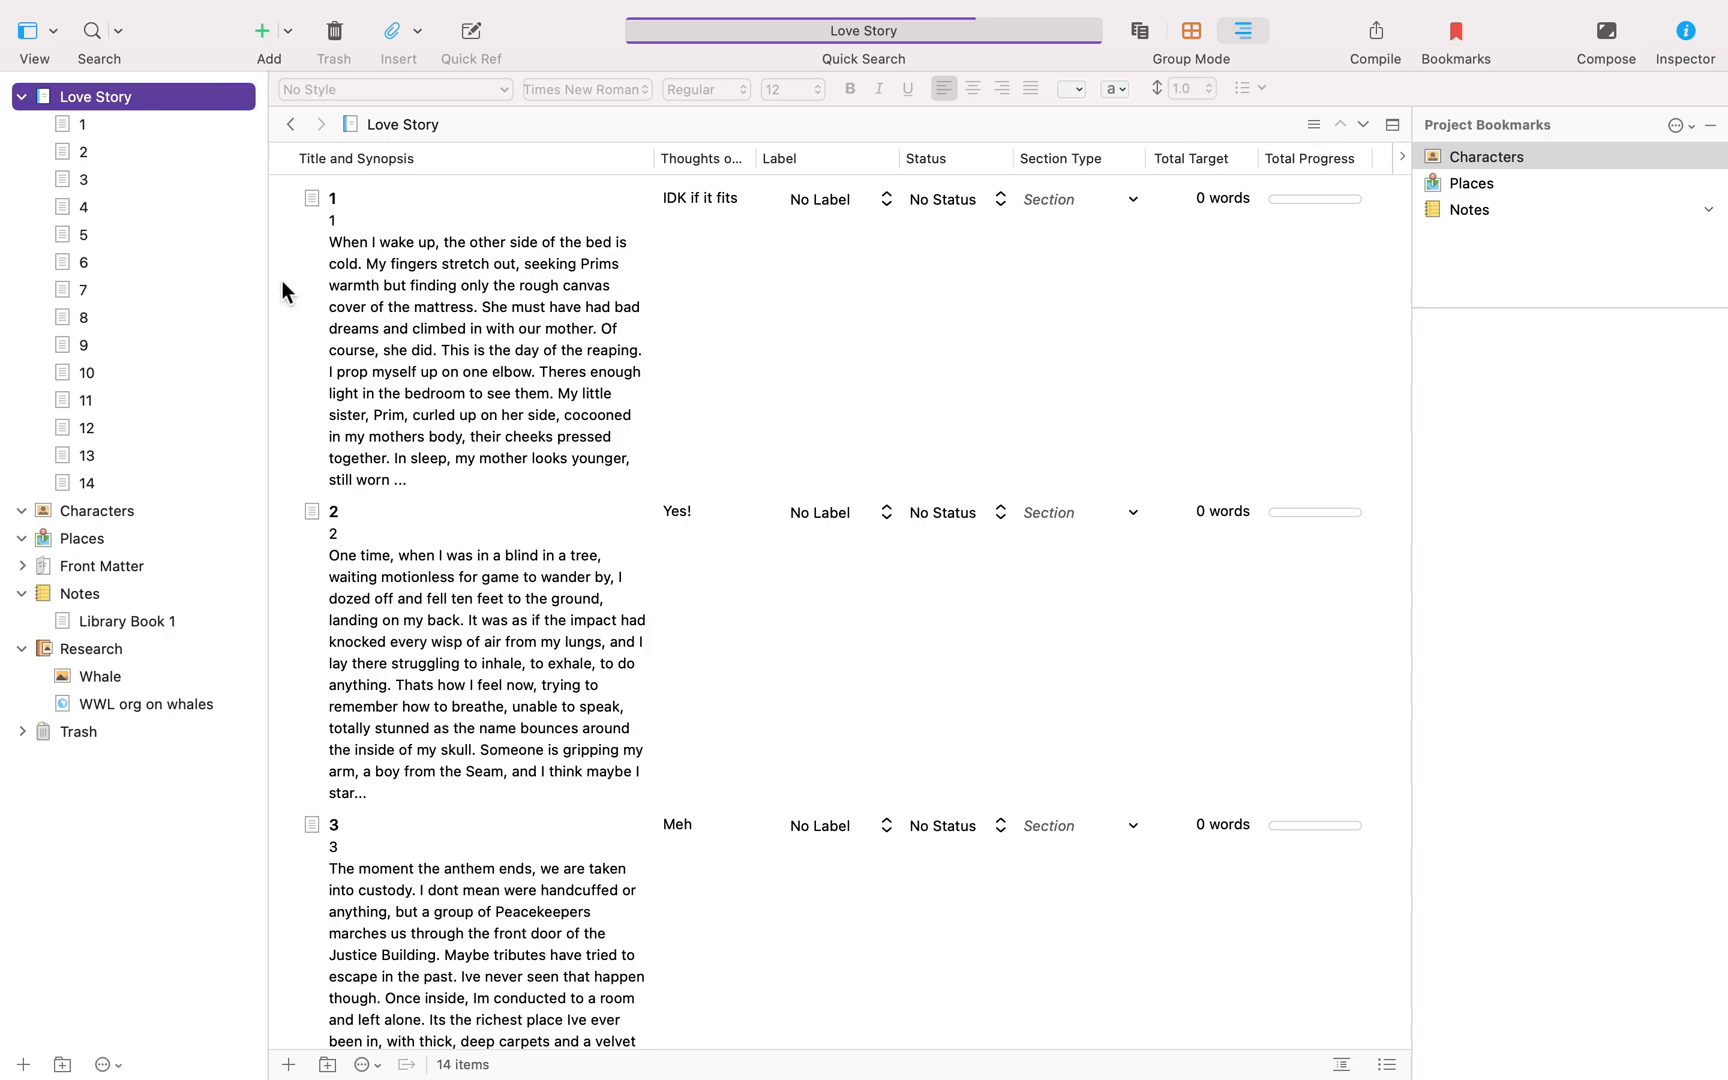
# Change the custom metadata field's type to Checkbox and rename the field "Ready for editor?".
pyautogui.click(109, 122)
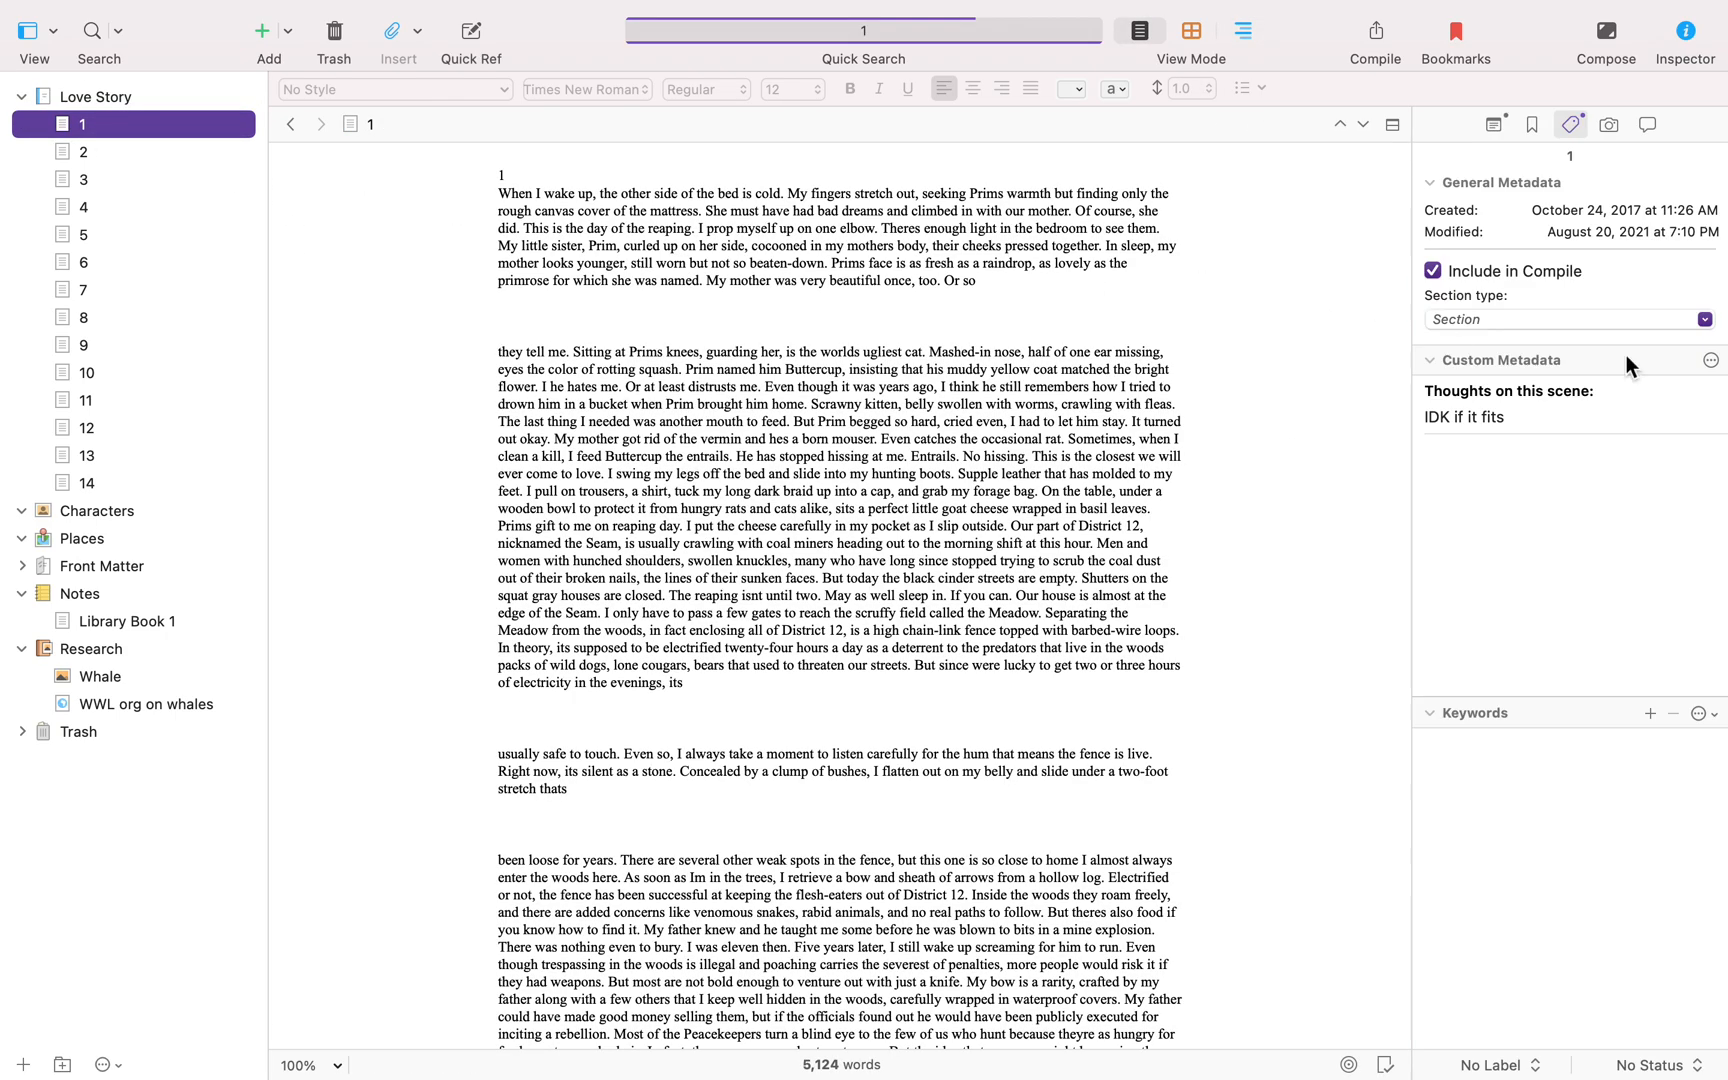
pyautogui.click(1711, 362)
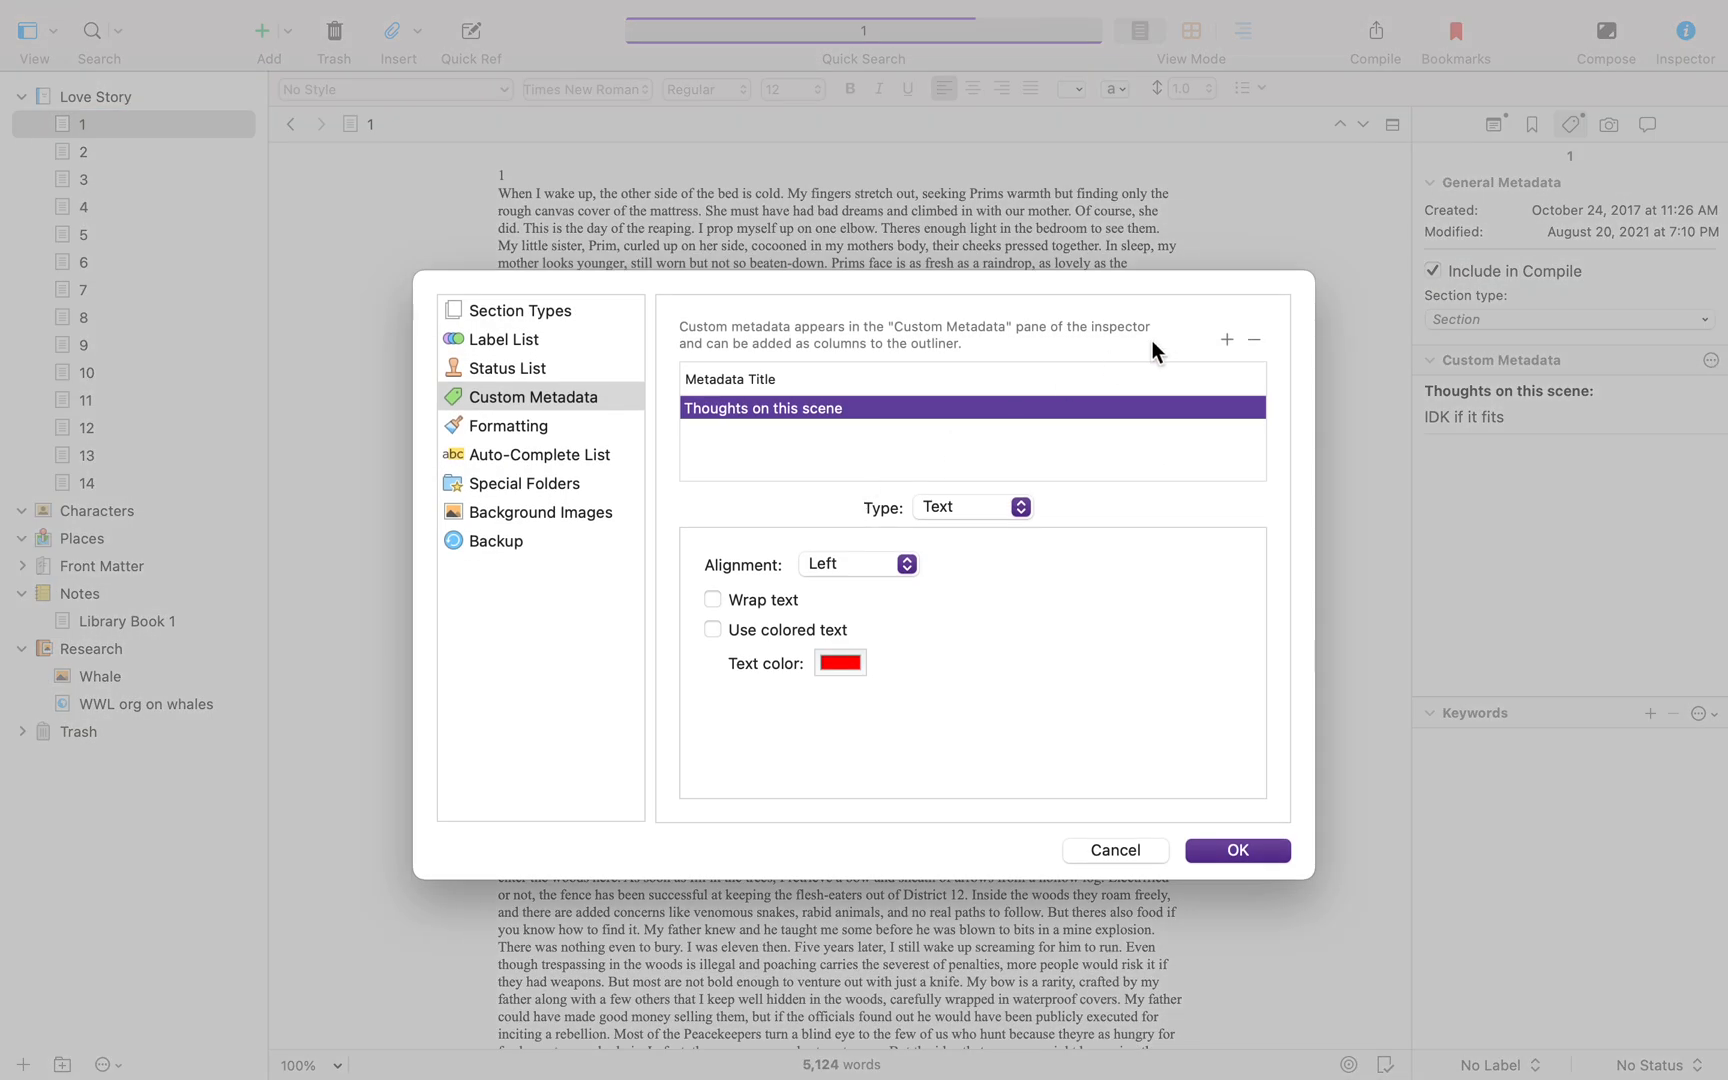
pyautogui.click(959, 505)
pyautogui.press('Down')
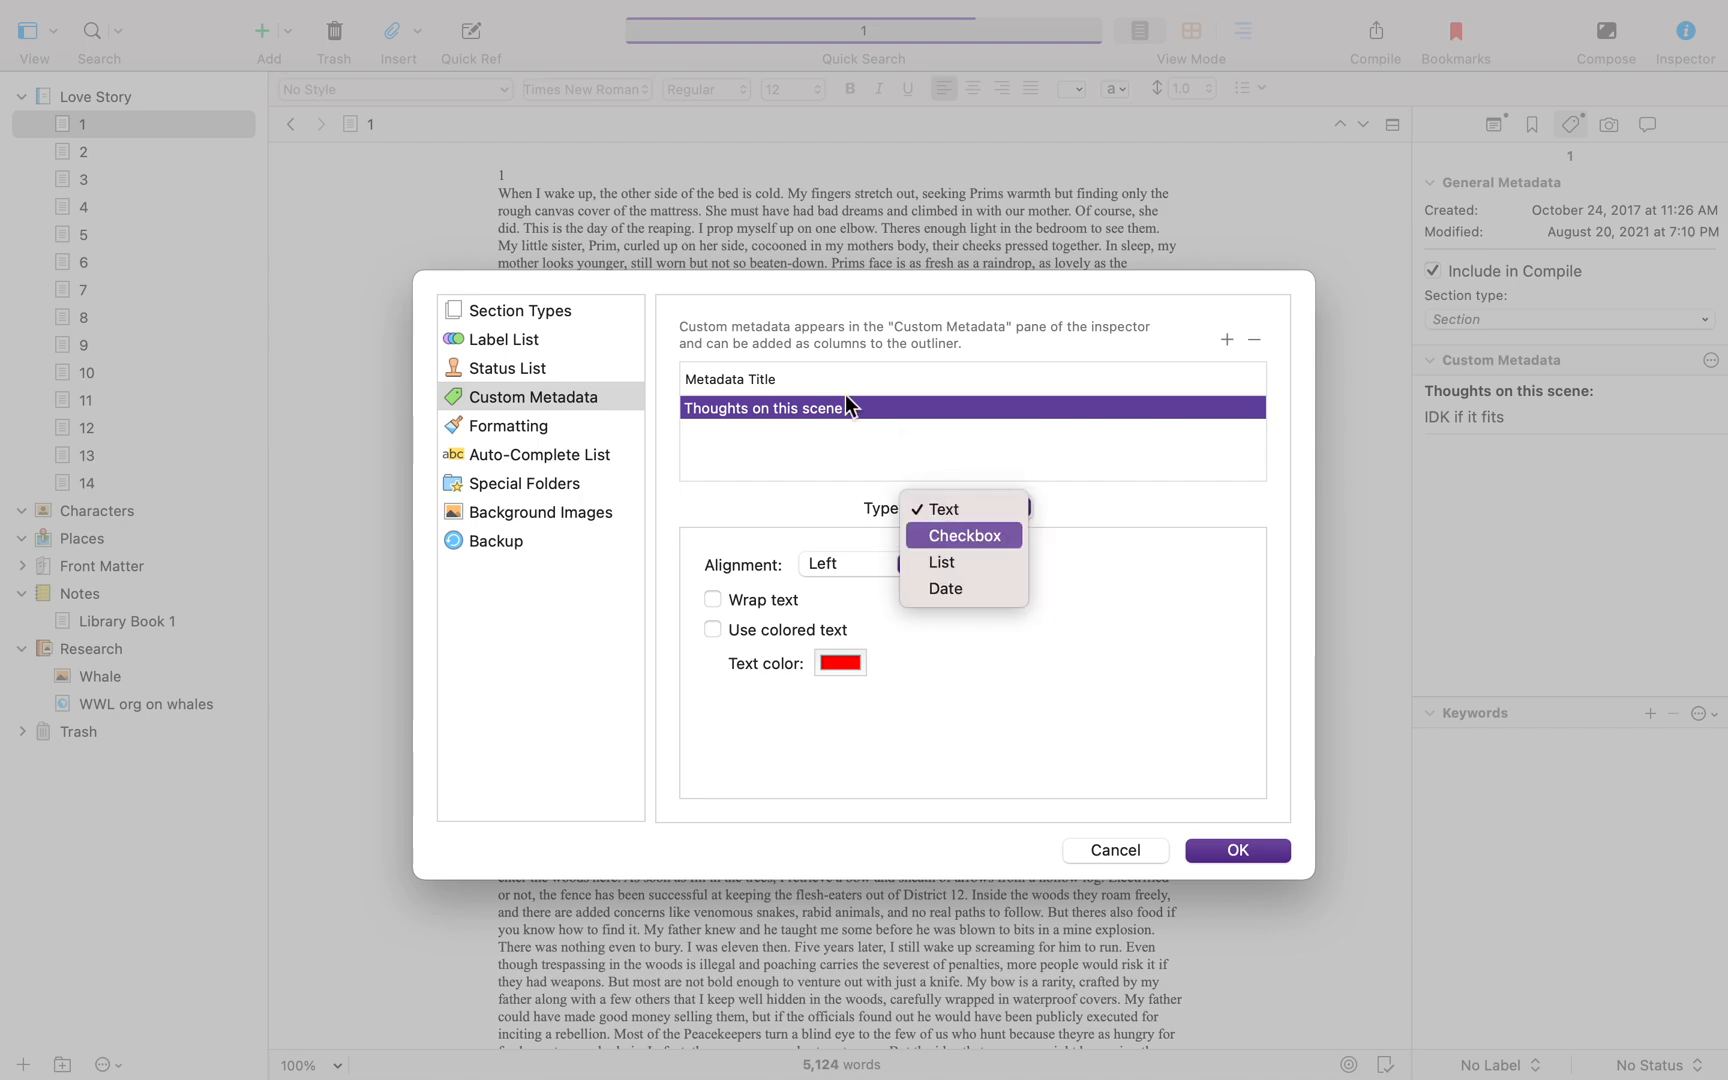
pyautogui.press('Return')
pyautogui.click(844, 410)
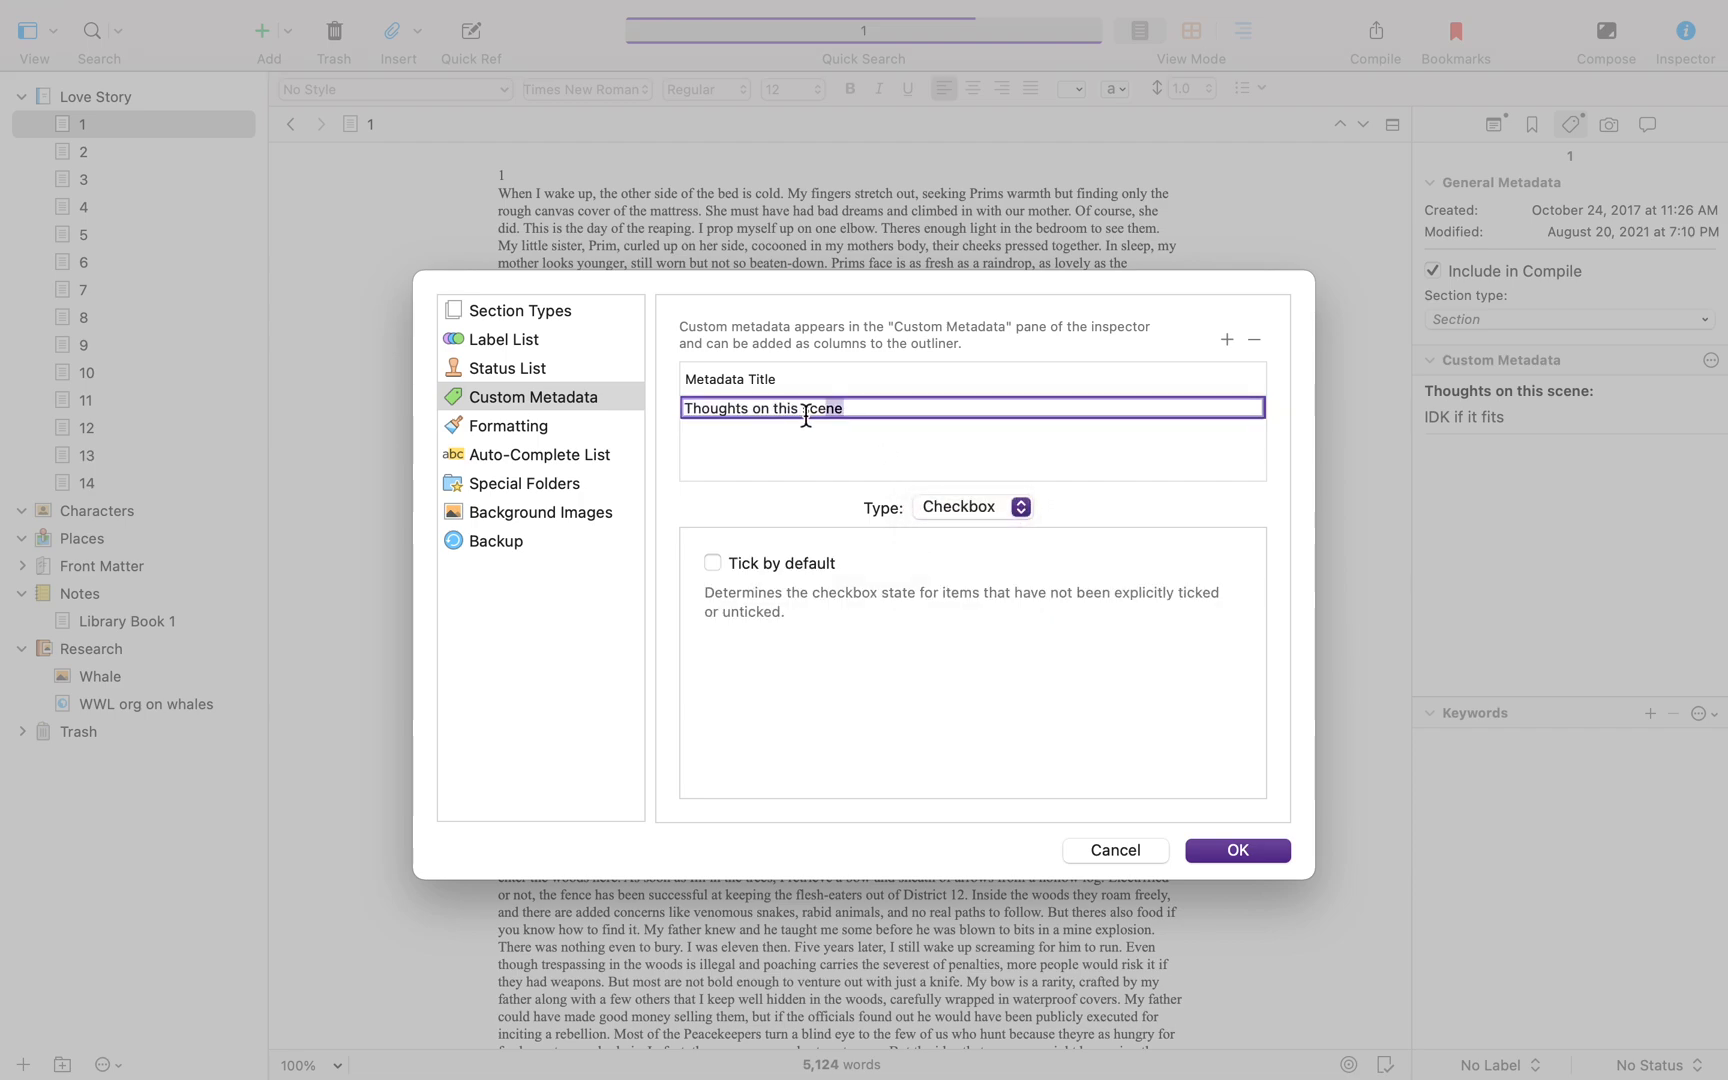
pyautogui.write('Ready for editor?')
pyautogui.click(1236, 850)
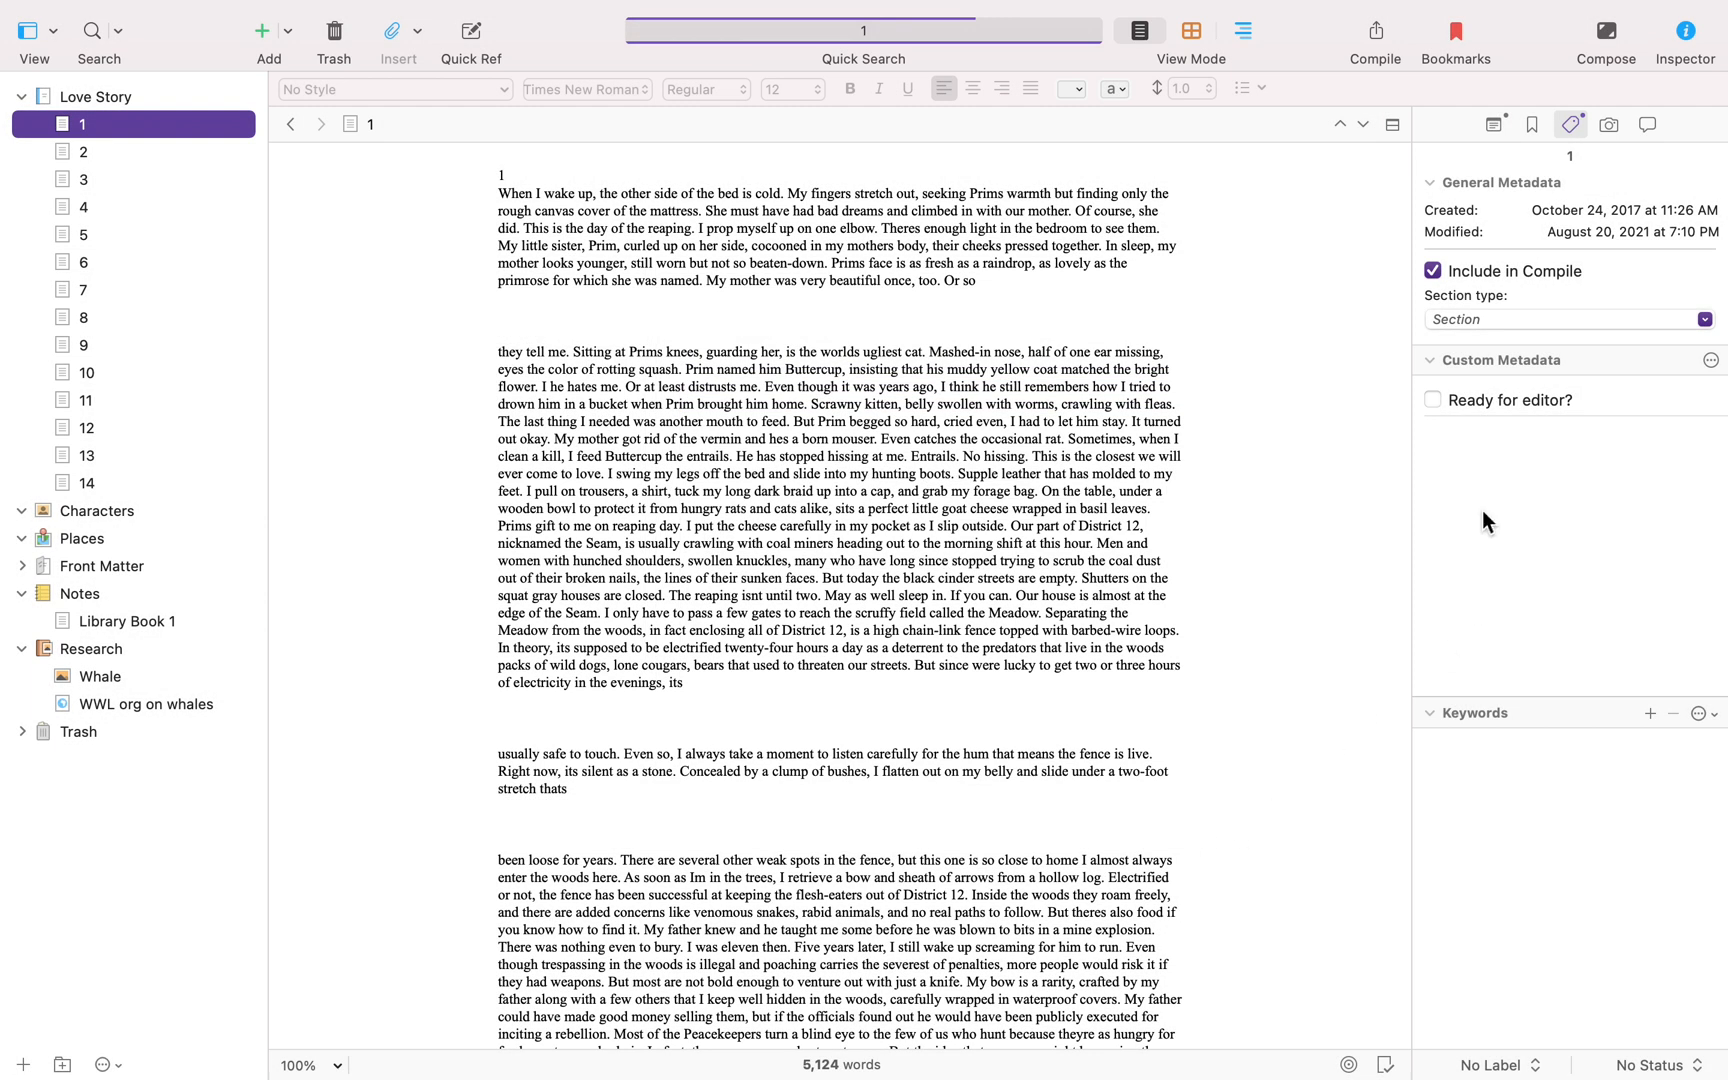
# Mark documents 1 and 3 as "Ready for editor?".
pyautogui.click(1432, 400)
pyautogui.click(99, 185)
pyautogui.click(1433, 399)
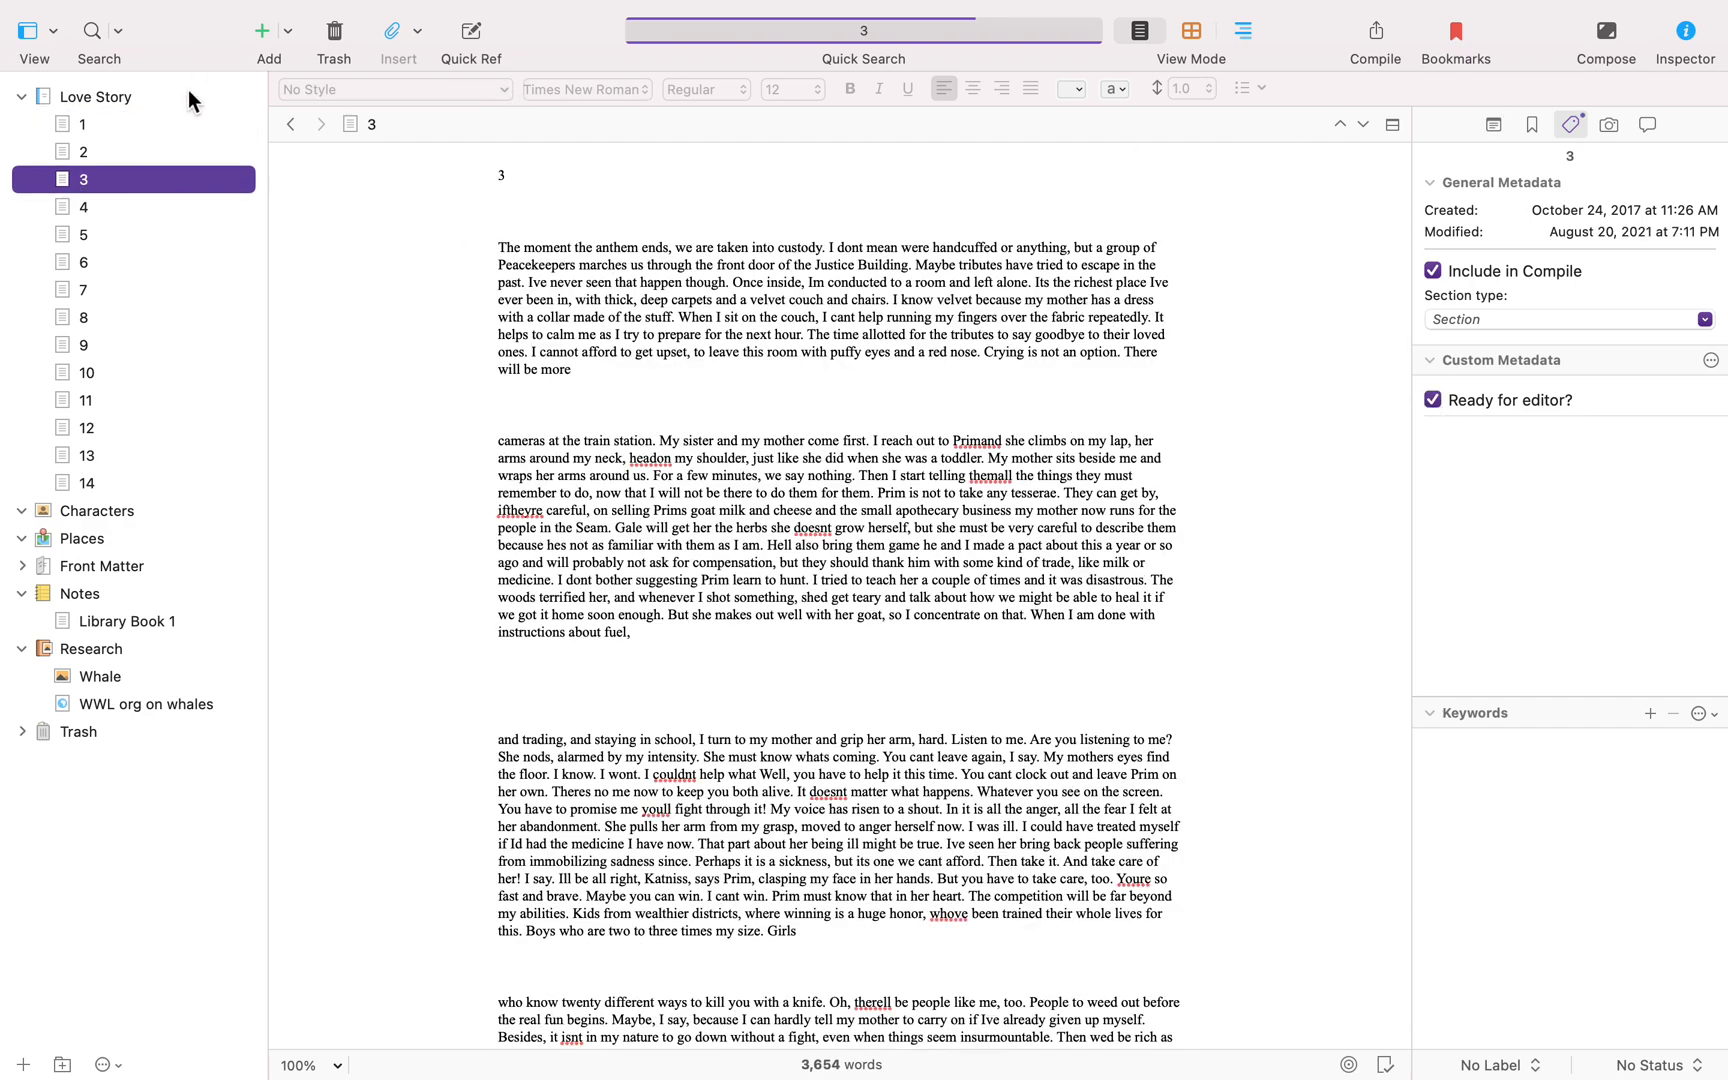
# Show the Love Story folder in the outliner and sort it by "Ready for editor?" with ticked documents first.
pyautogui.click(1243, 30)
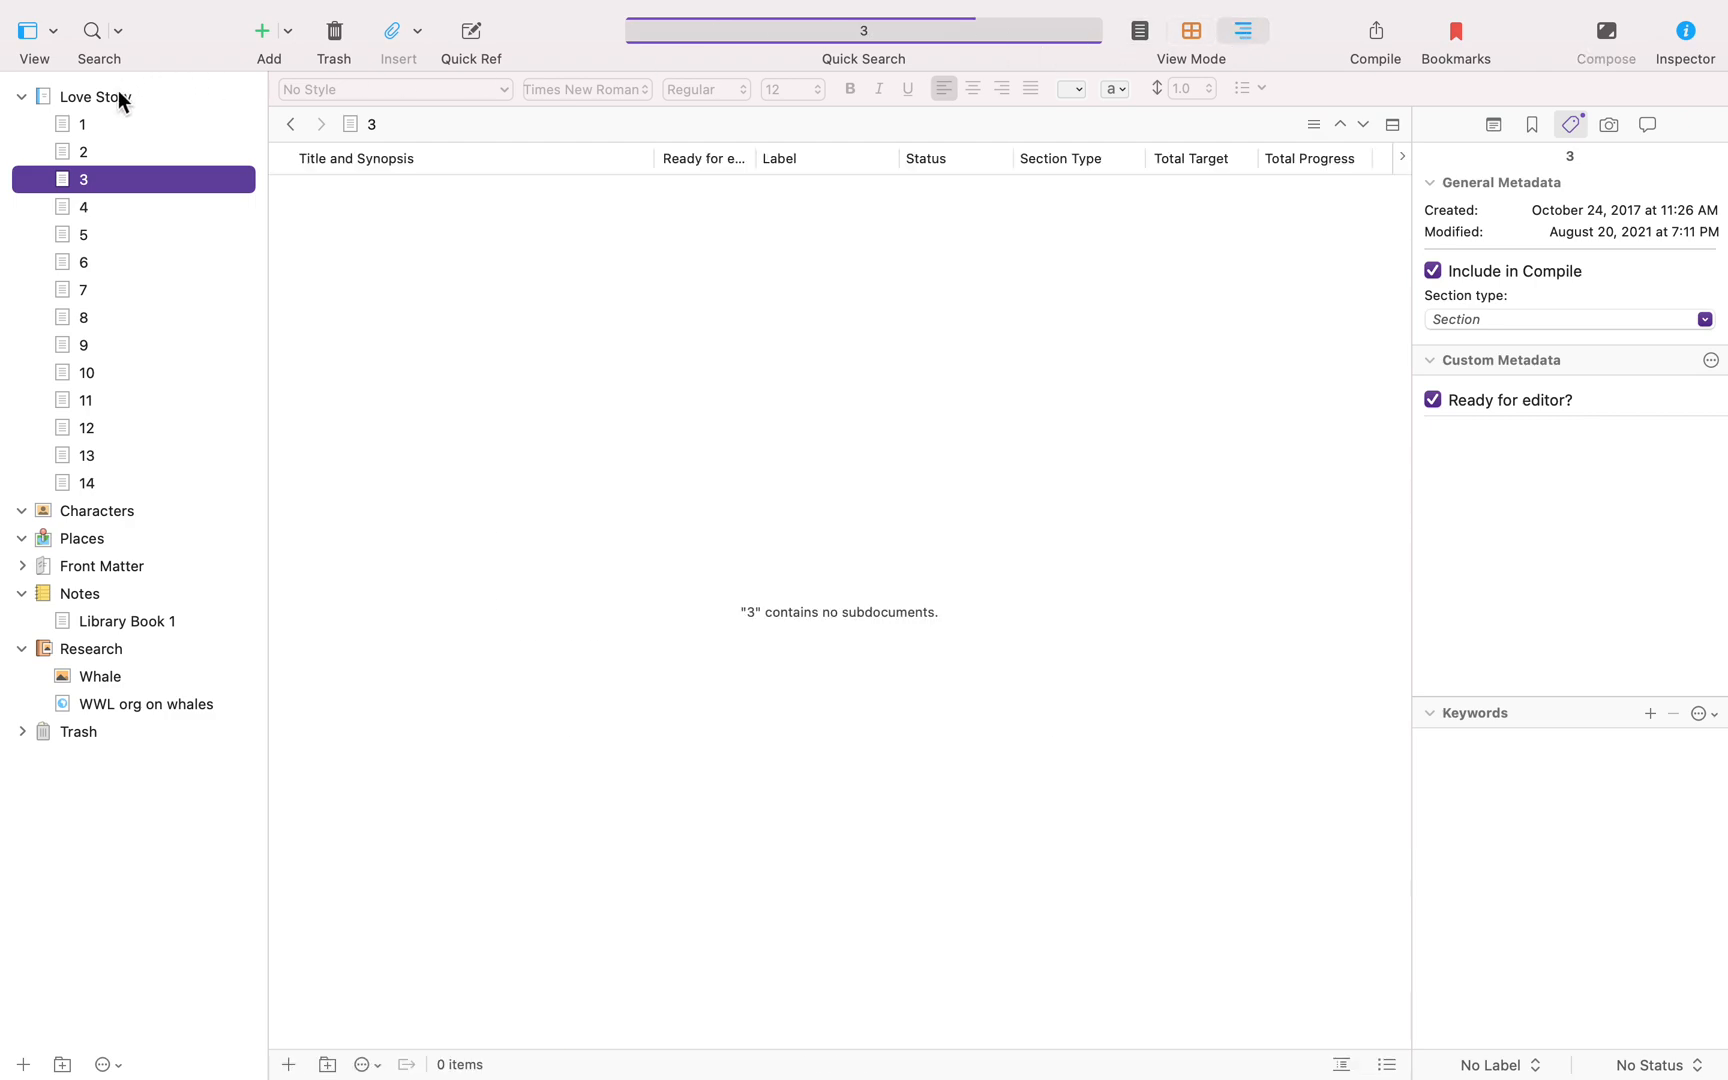
pyautogui.click(107, 96)
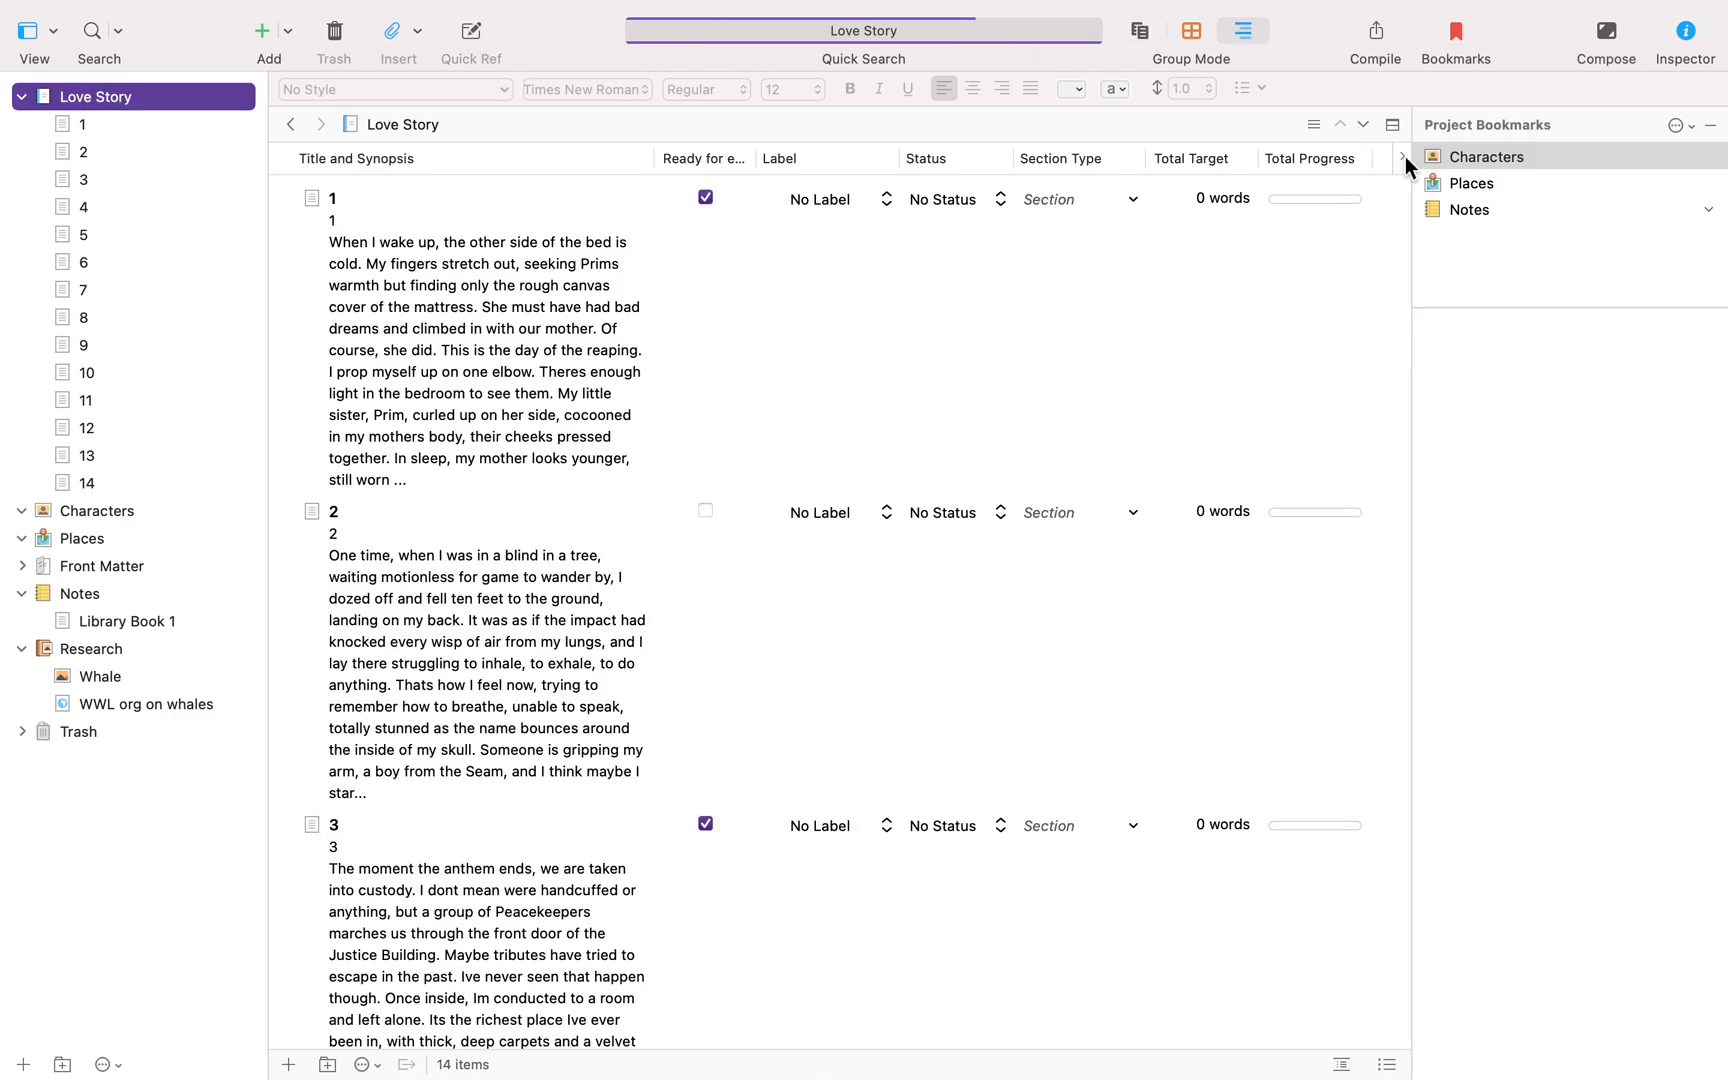
pyautogui.click(687, 162)
pyautogui.click(687, 162)
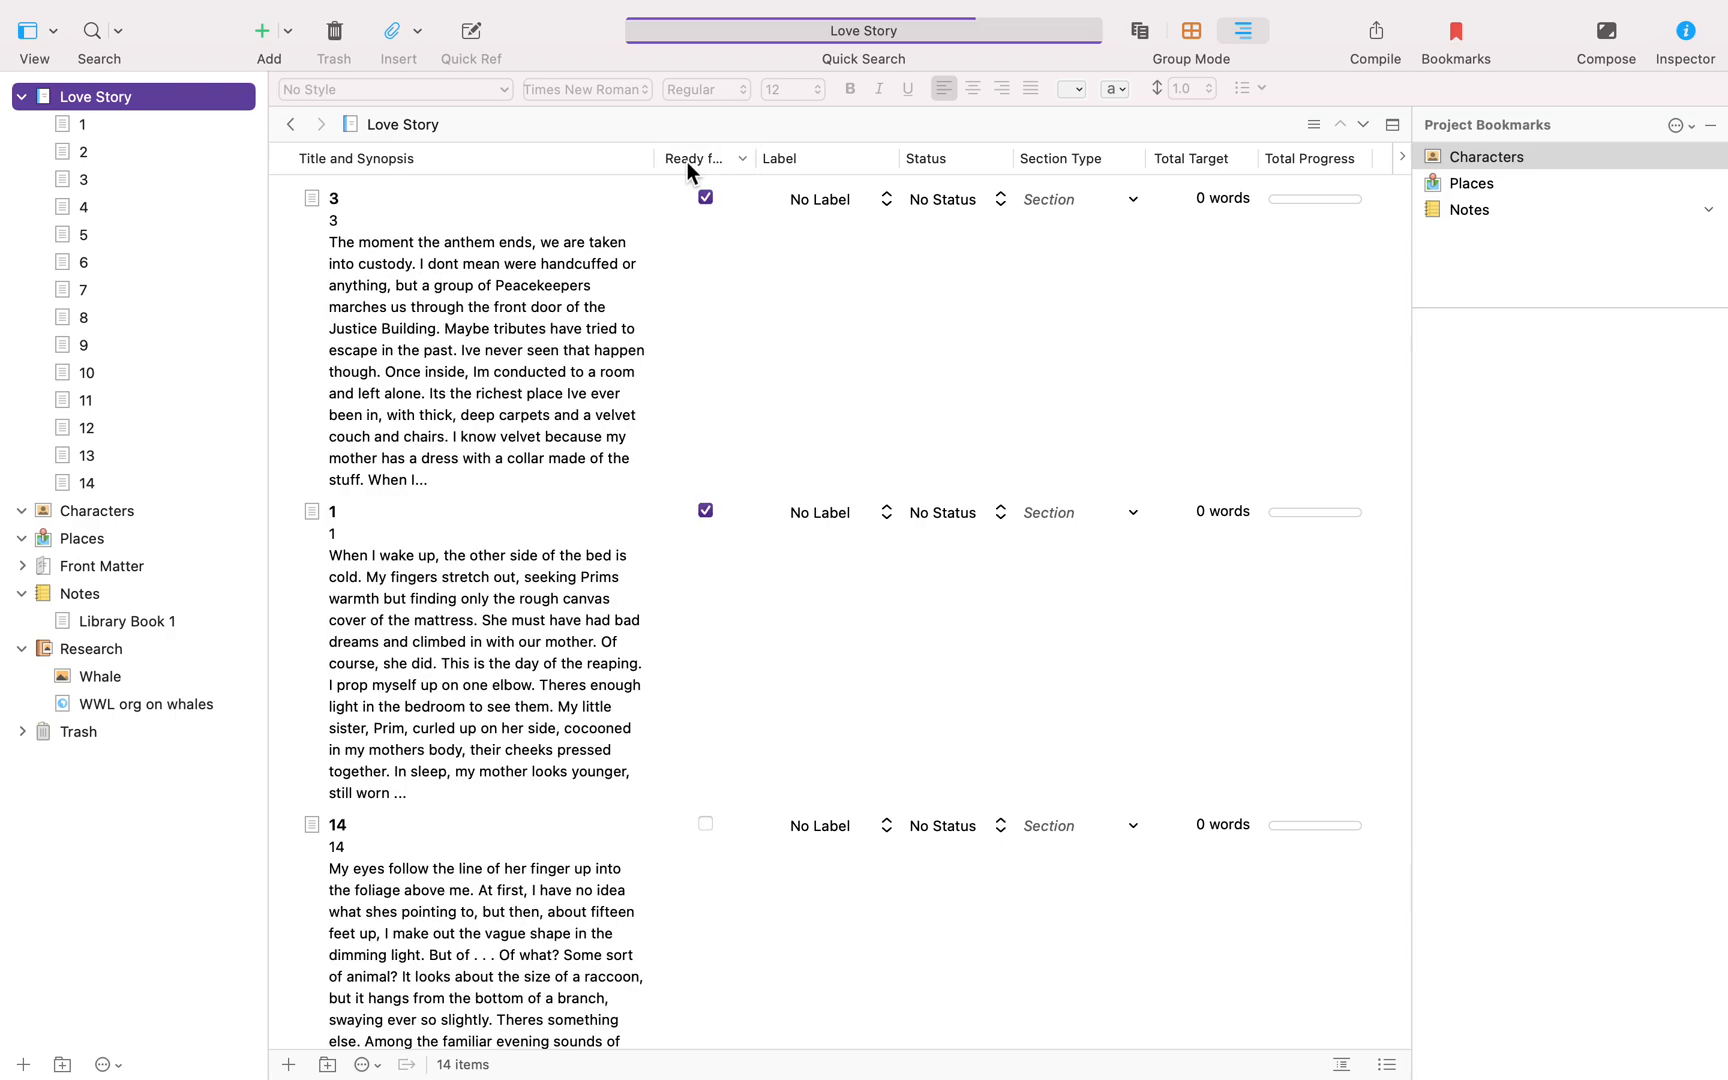
# Remove and re-add the outliner's "Ready for editor?" column, and place it directly before the Label column.
pyautogui.click(1403, 155)
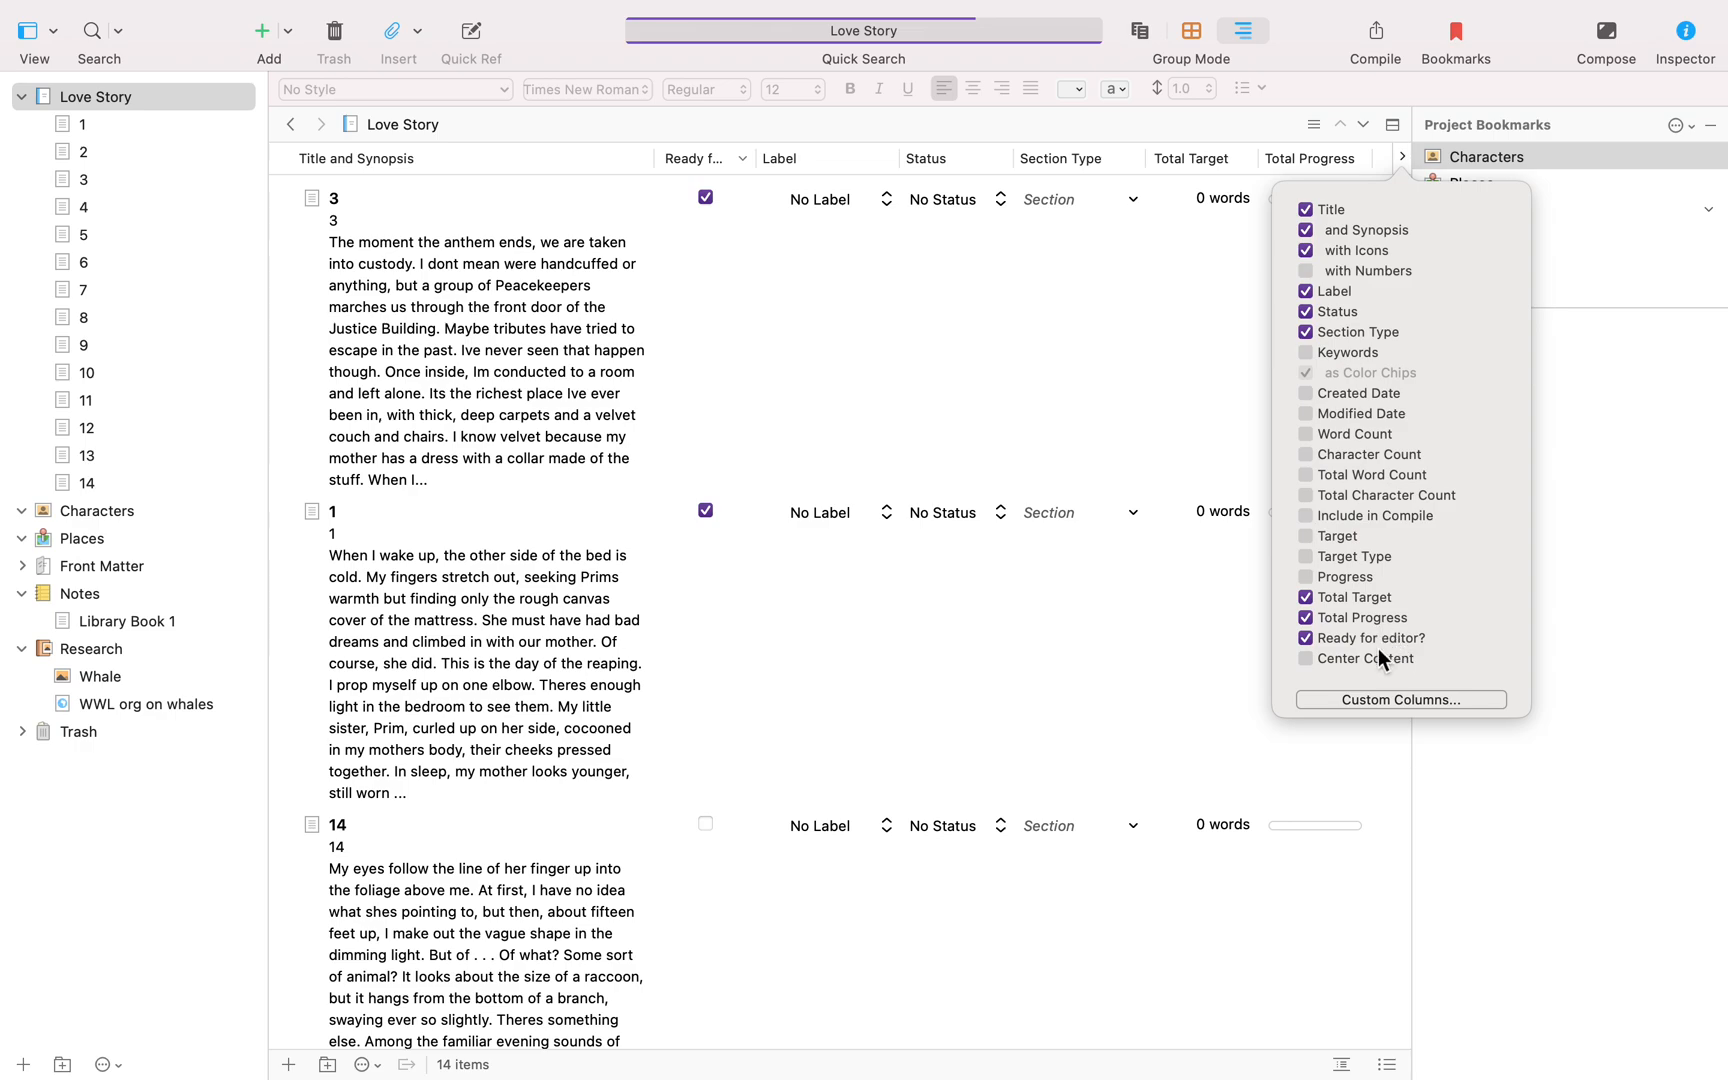
pyautogui.click(1306, 638)
pyautogui.click(1305, 639)
pyautogui.click(1403, 161)
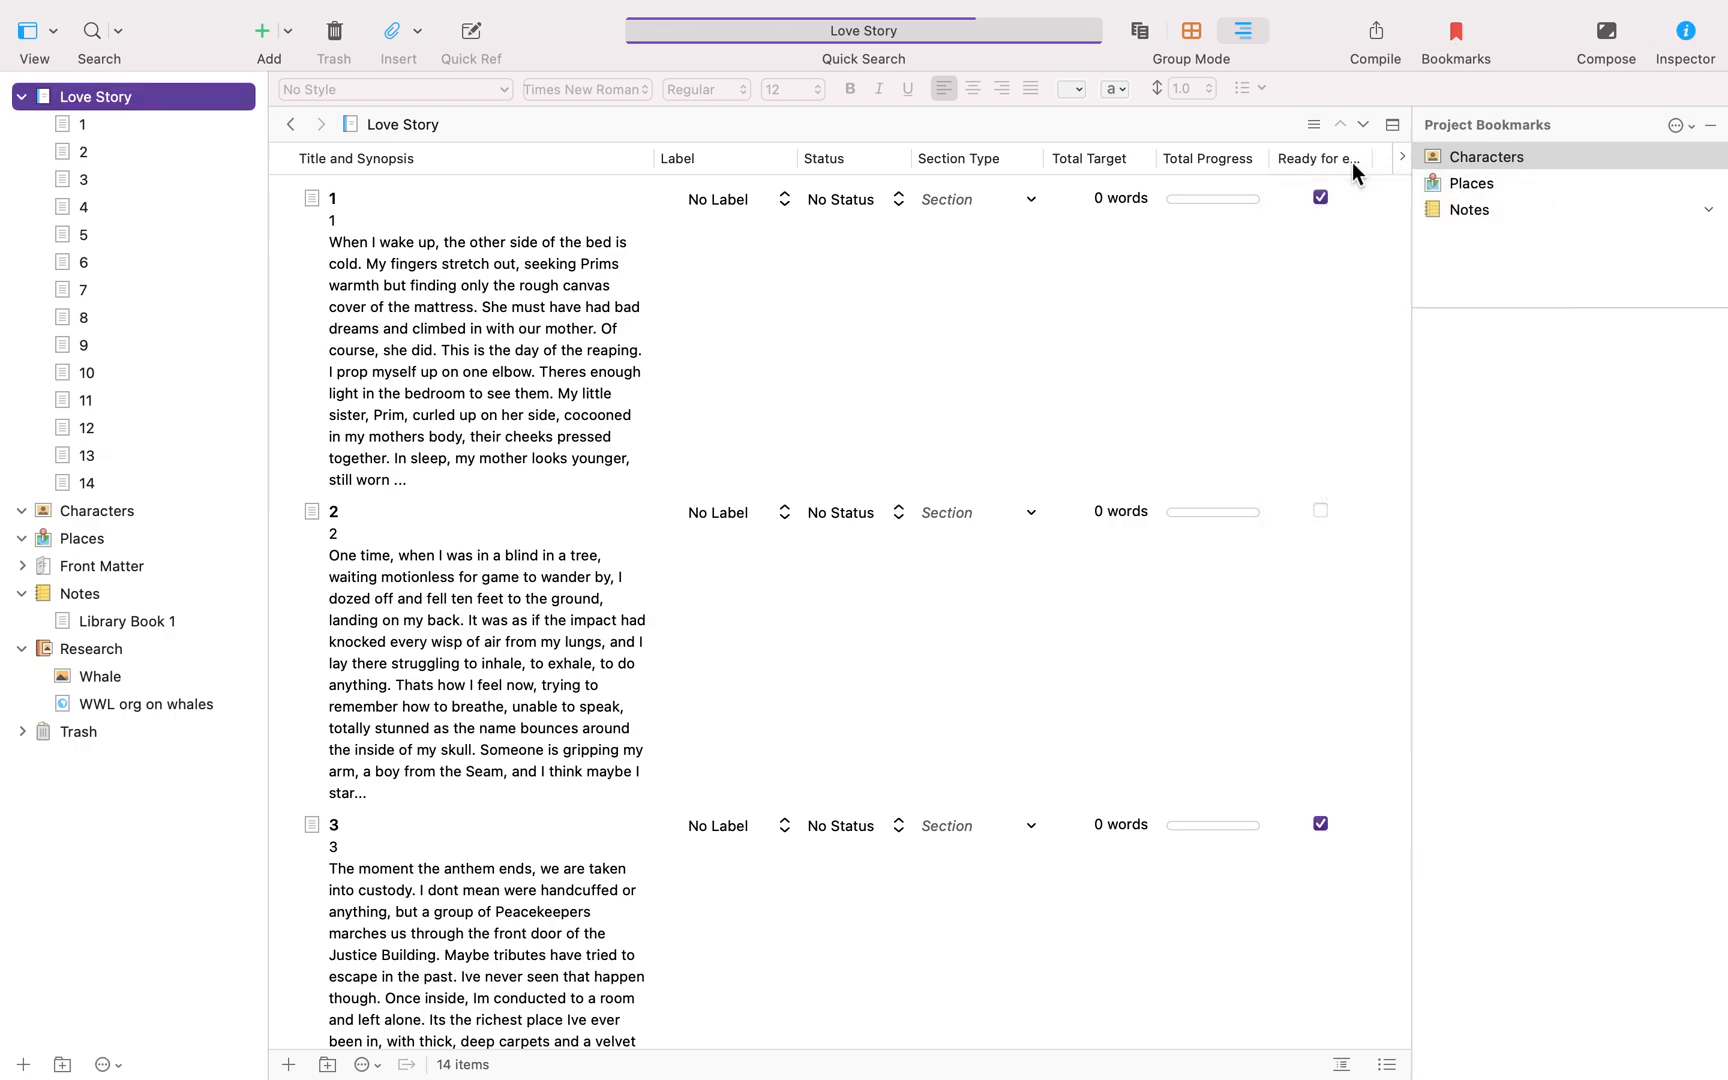
pyautogui.moveTo(1257, 162); pyautogui.dragTo(705, 173)
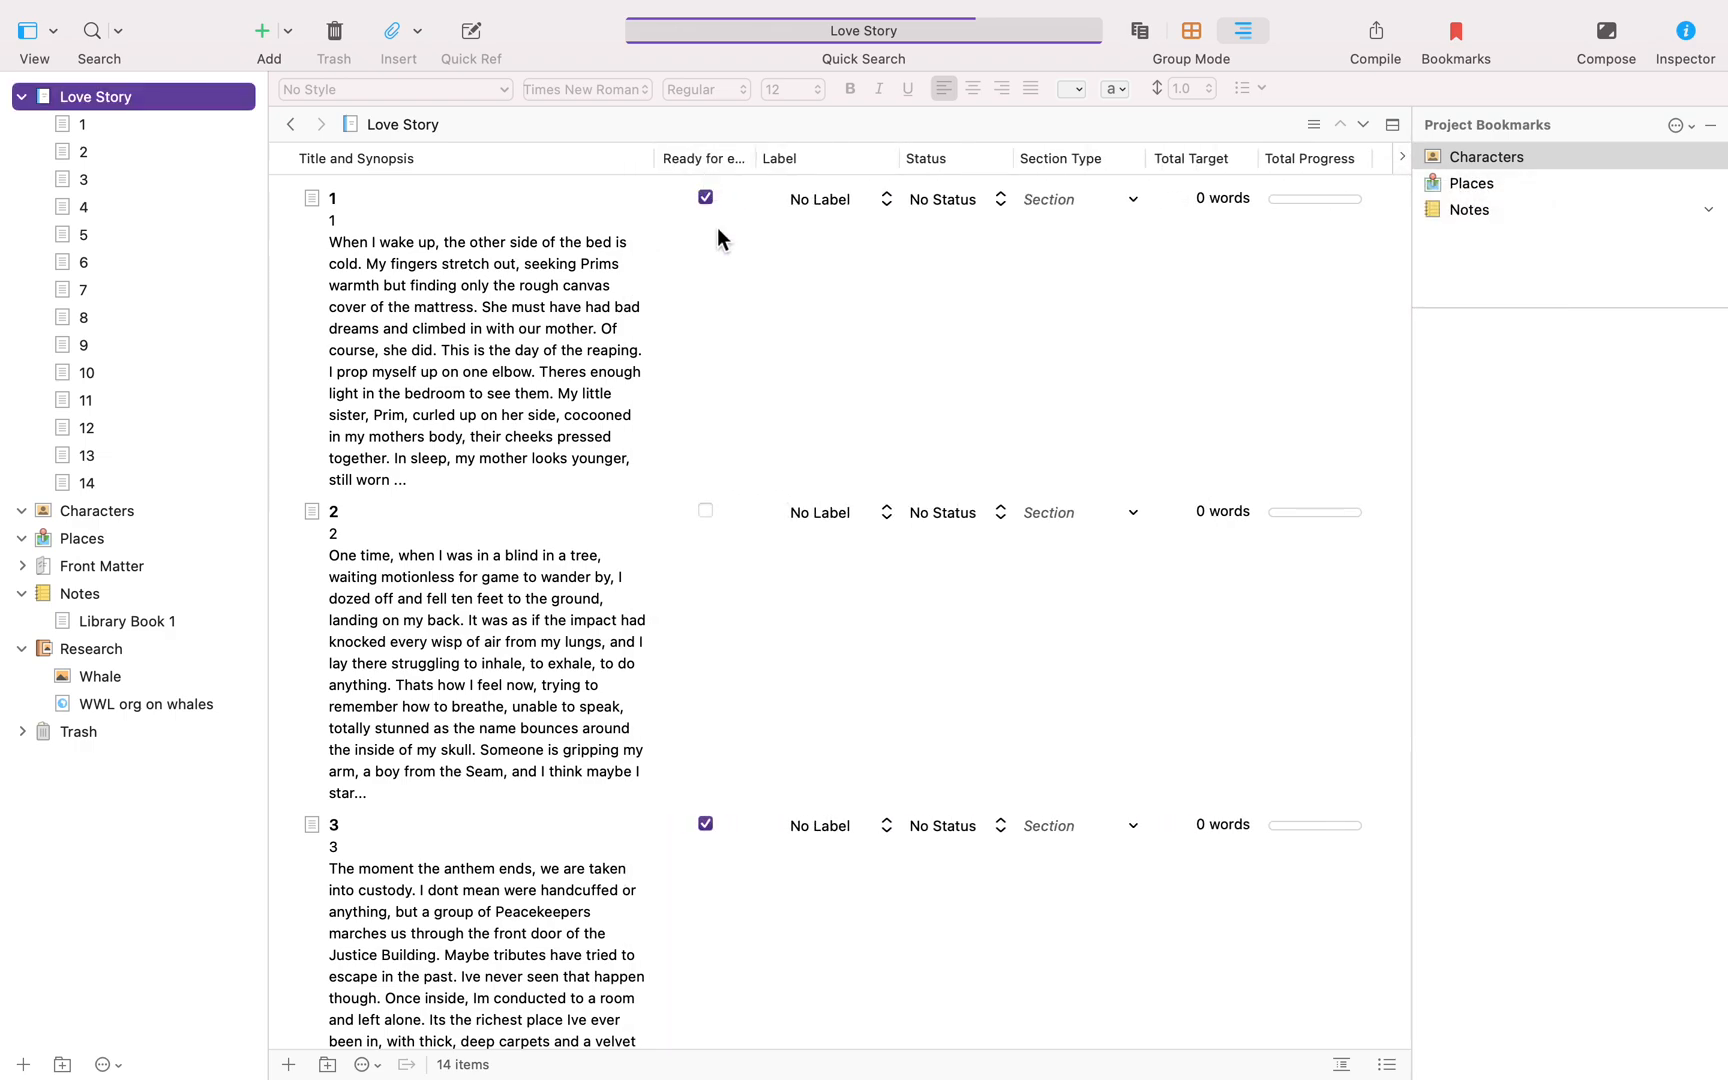
# Open the custom metadata settings from document 1 and change the "Ready for editor?" field's type to List.
pyautogui.click(93, 126)
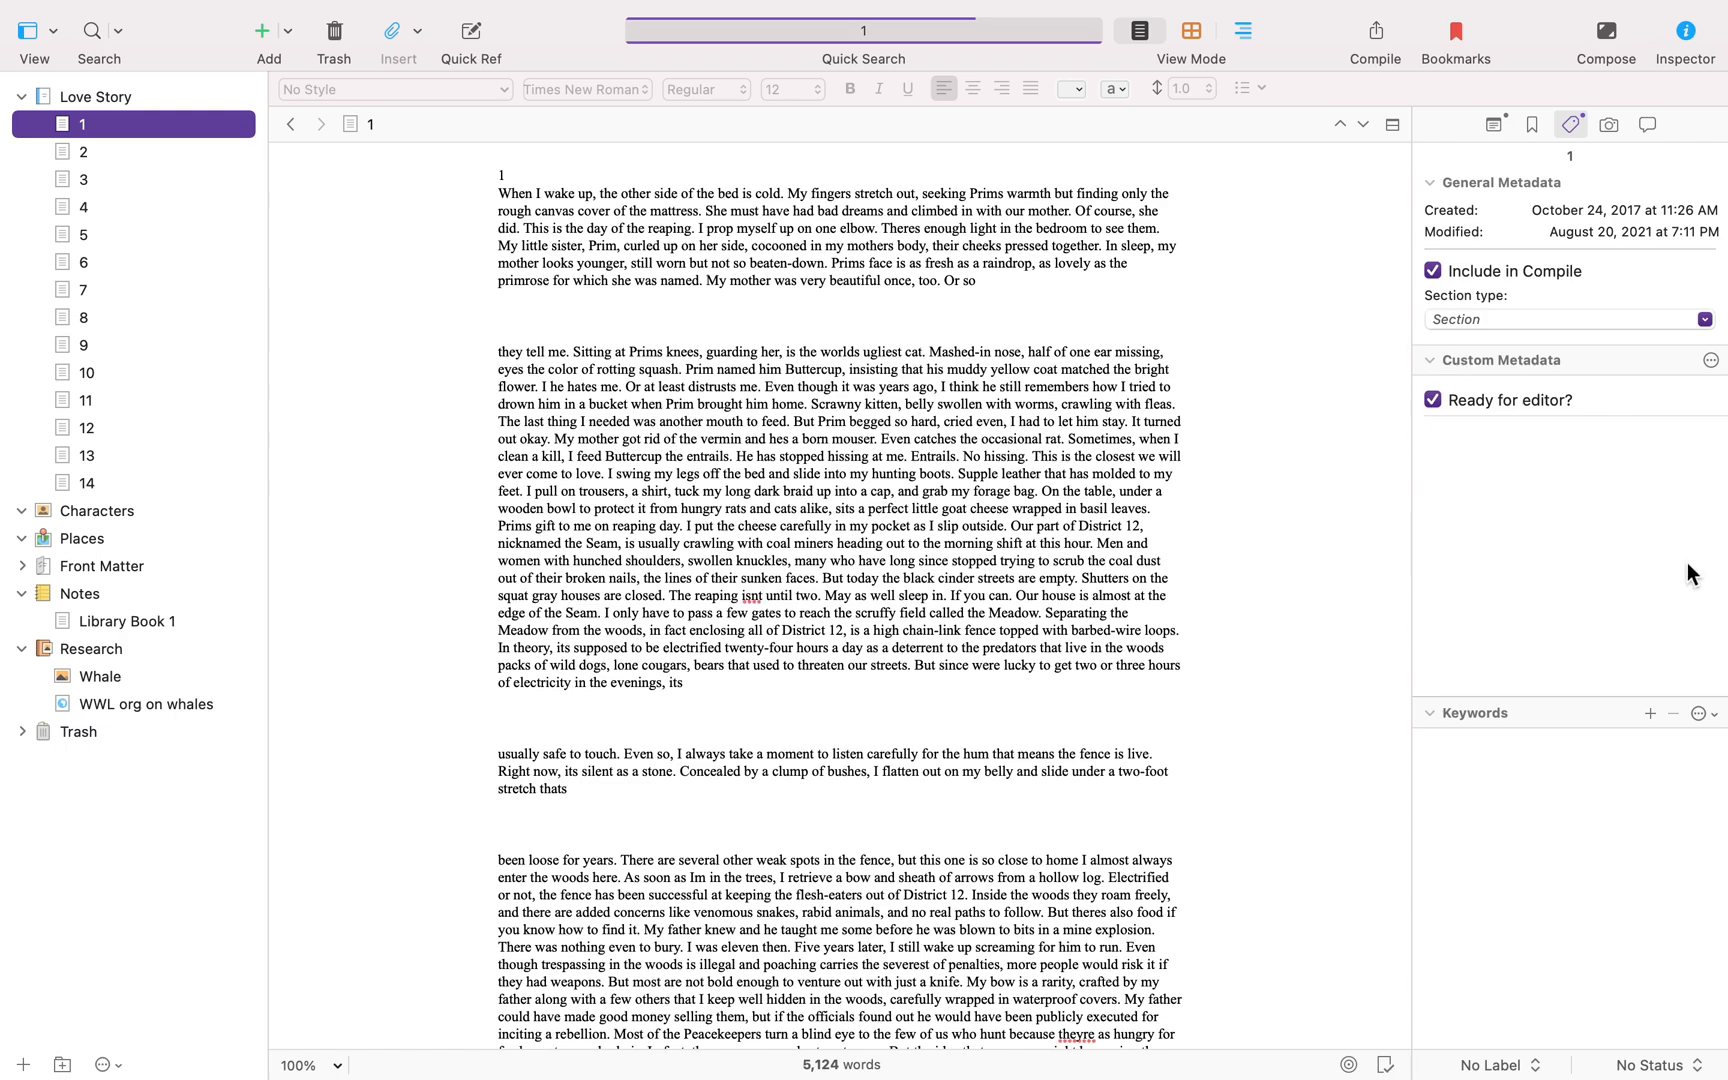
pyautogui.click(1711, 360)
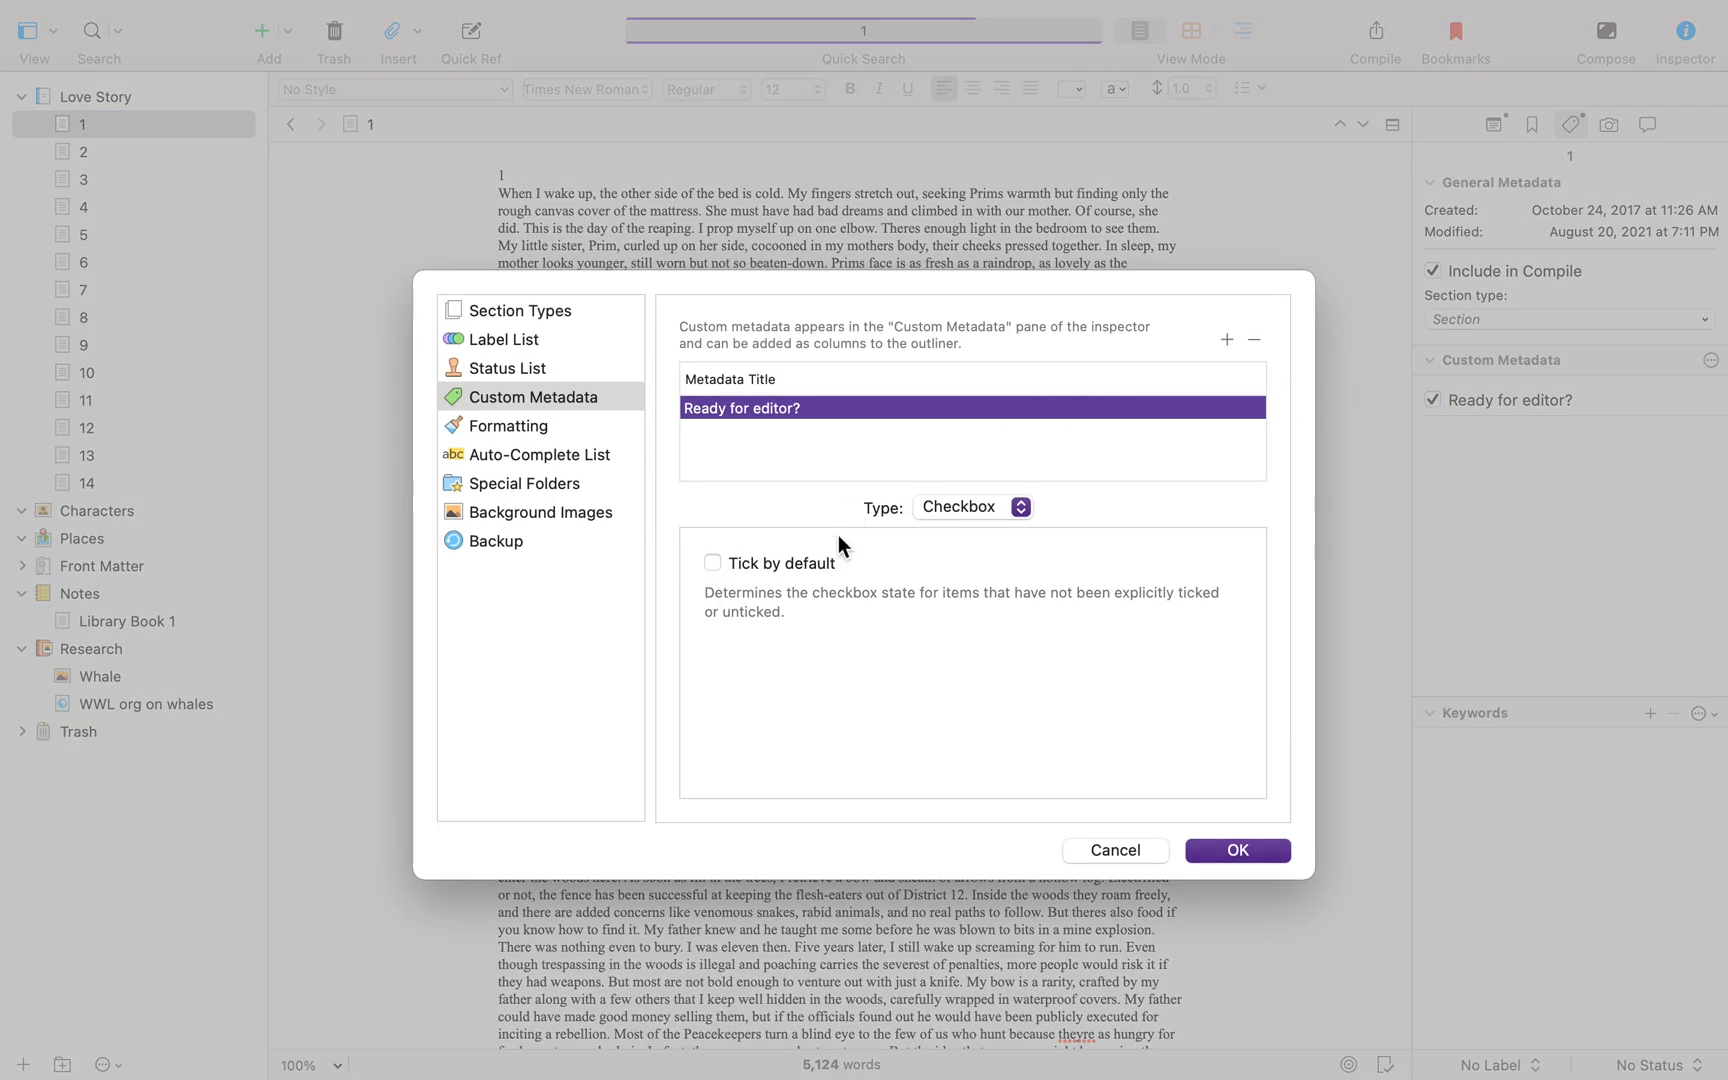
pyautogui.click(919, 497)
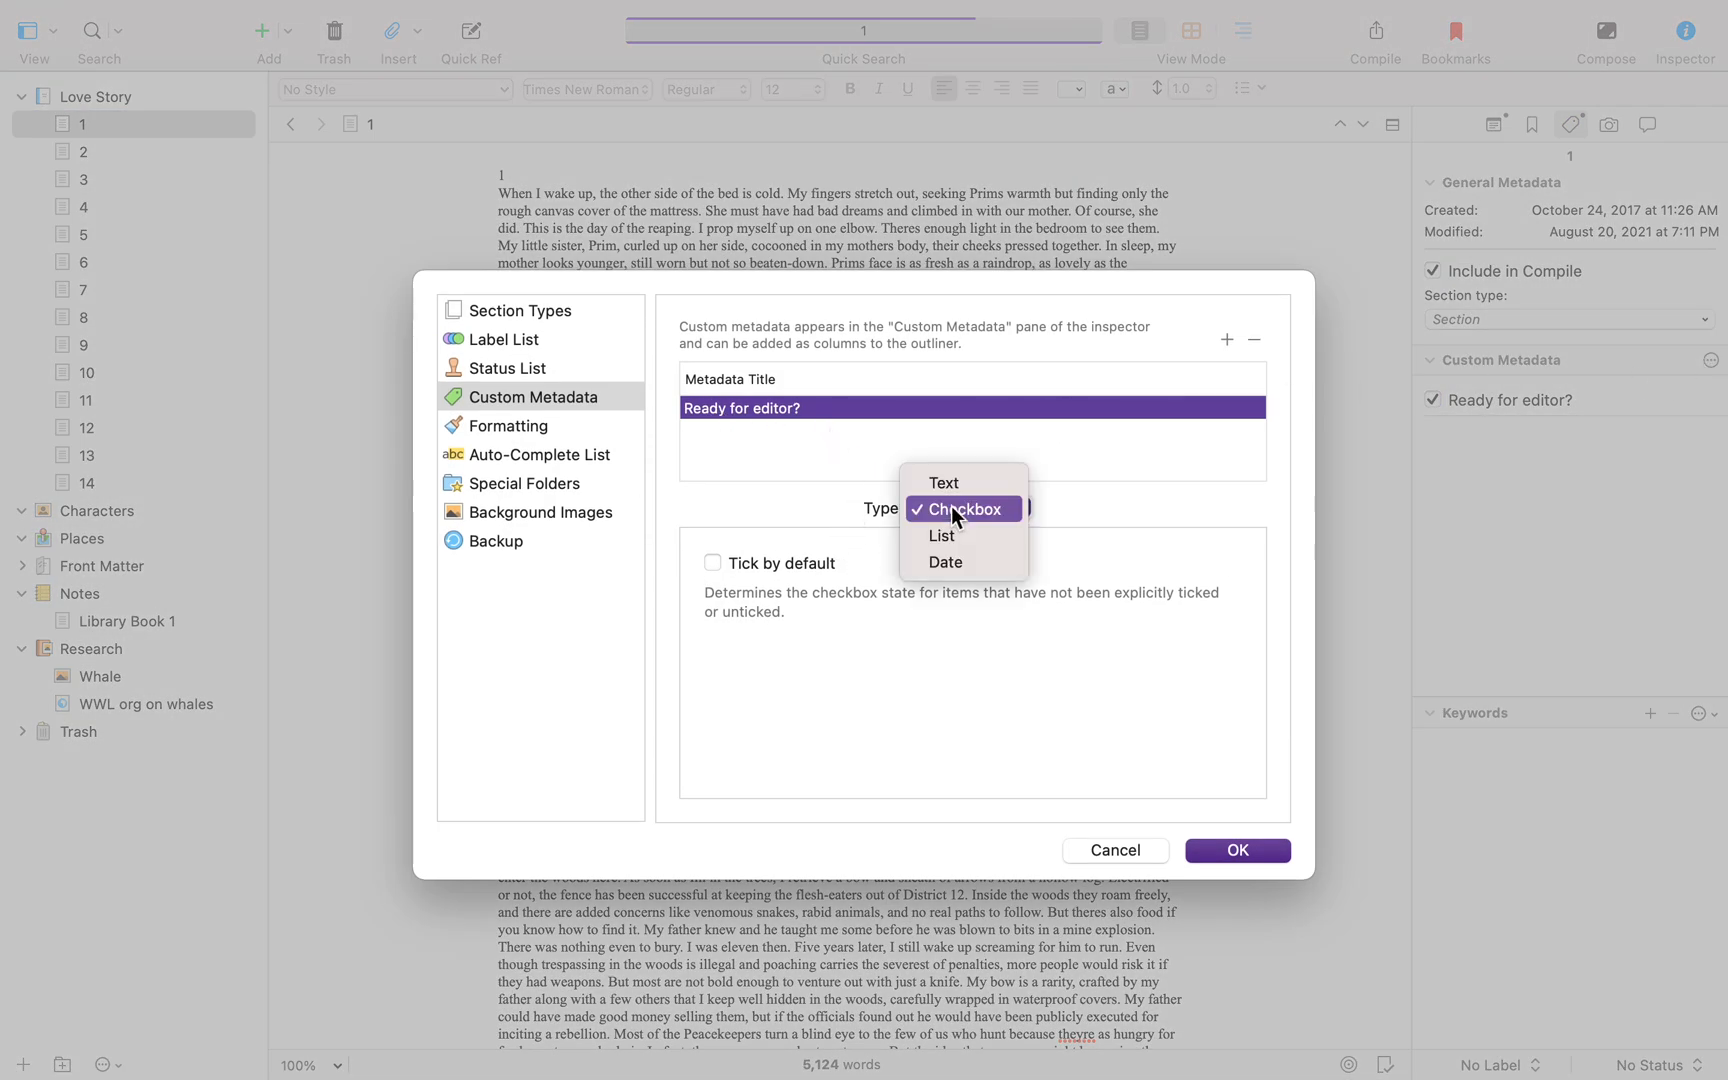
pyautogui.click(957, 533)
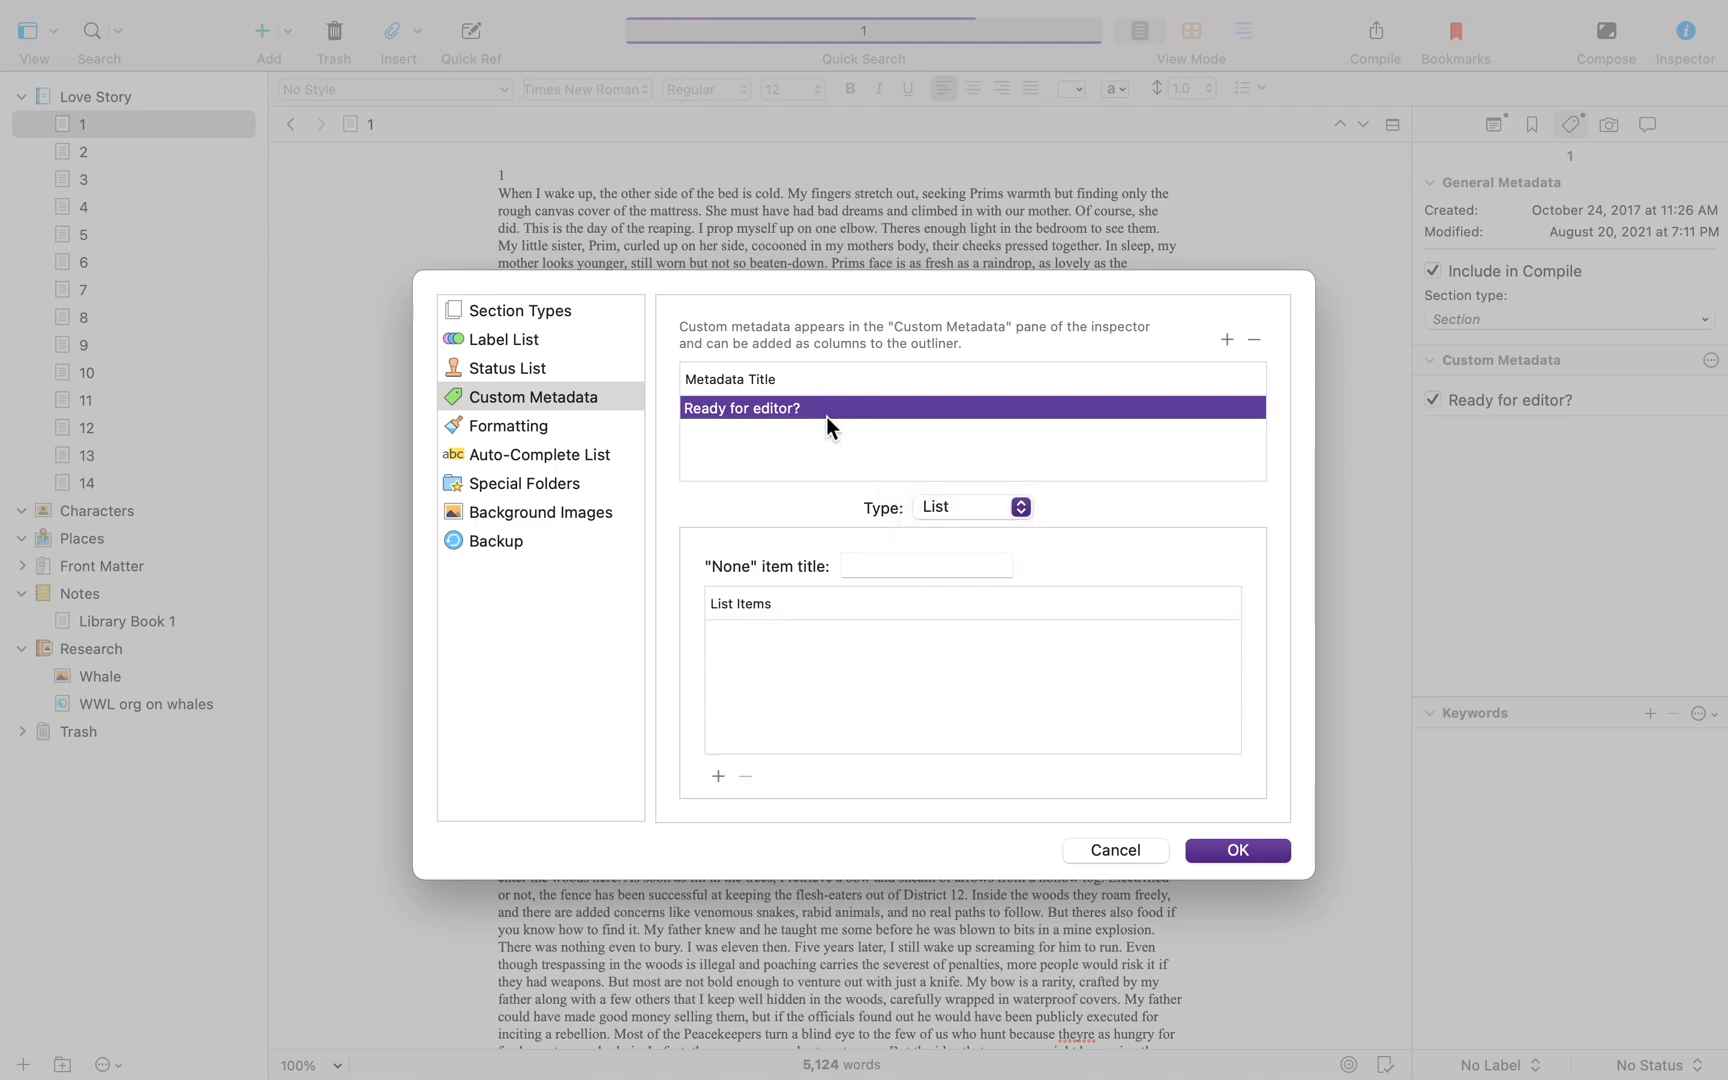
pyautogui.doubleClick(828, 413)
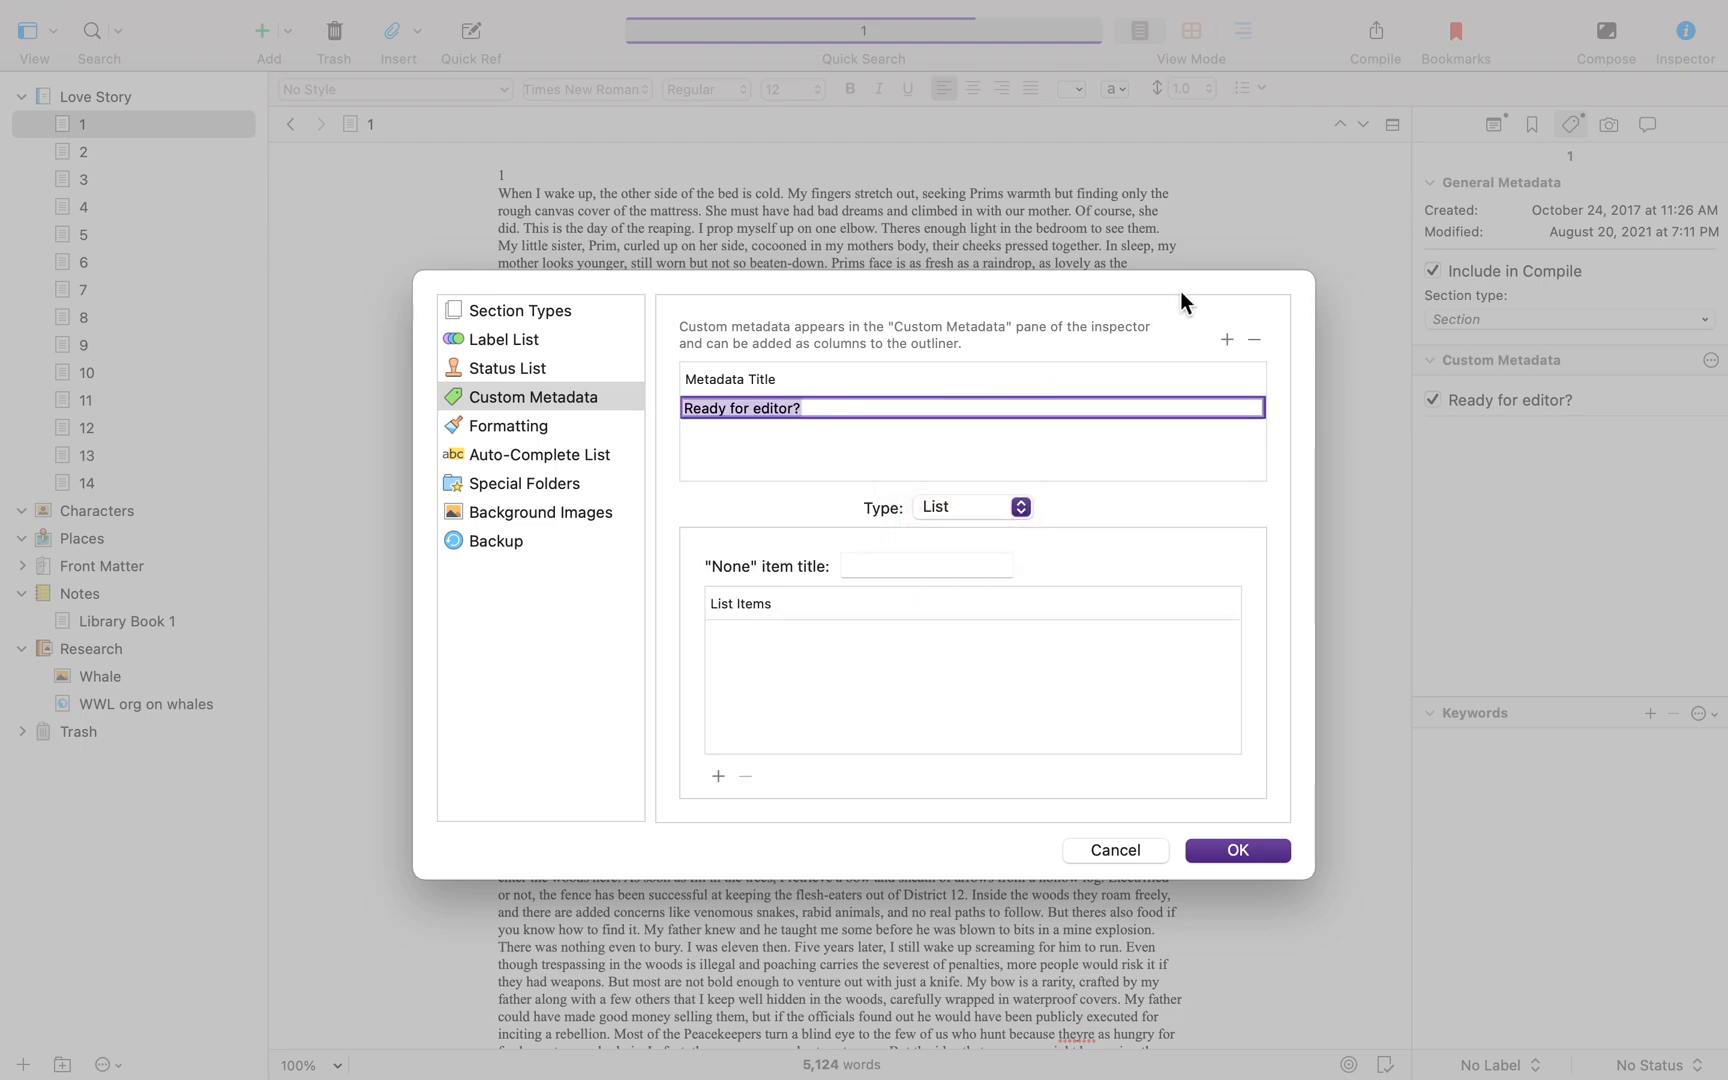
# Add a custom metadata field titled "Who loves this scene" with the type List.
pyautogui.click(1226, 340)
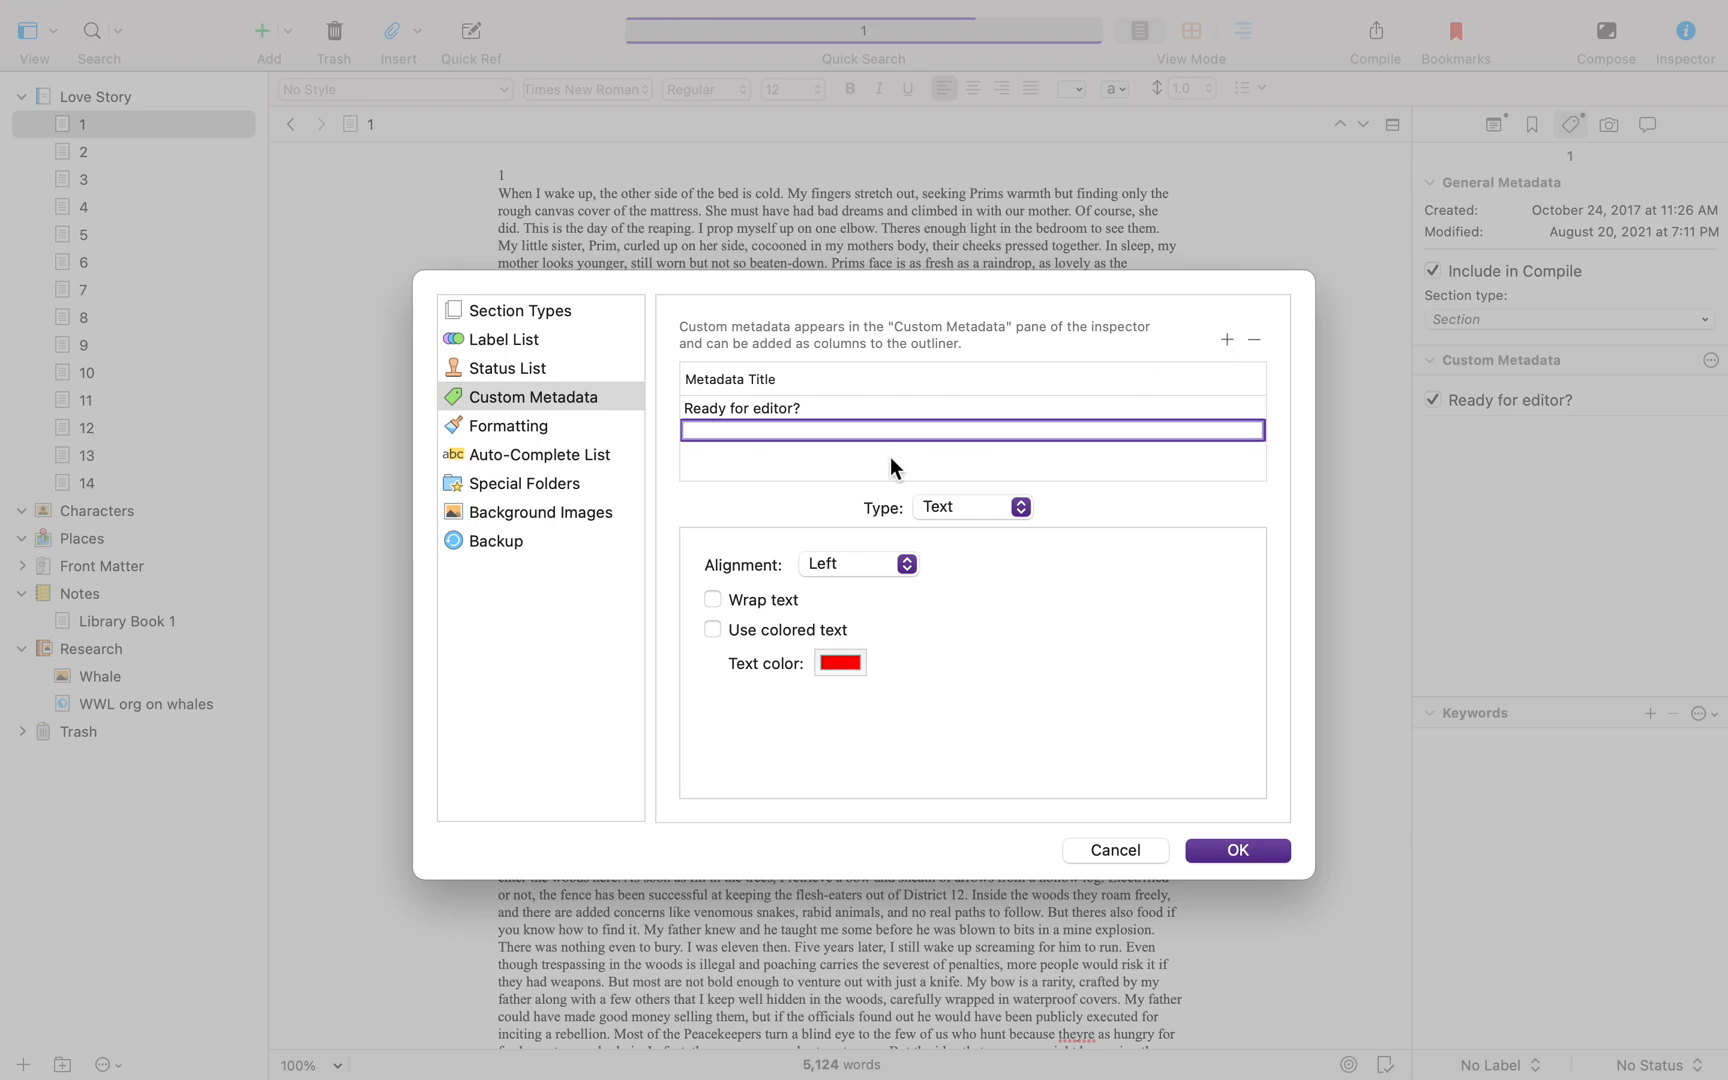
pyautogui.write('Who loves this scene')
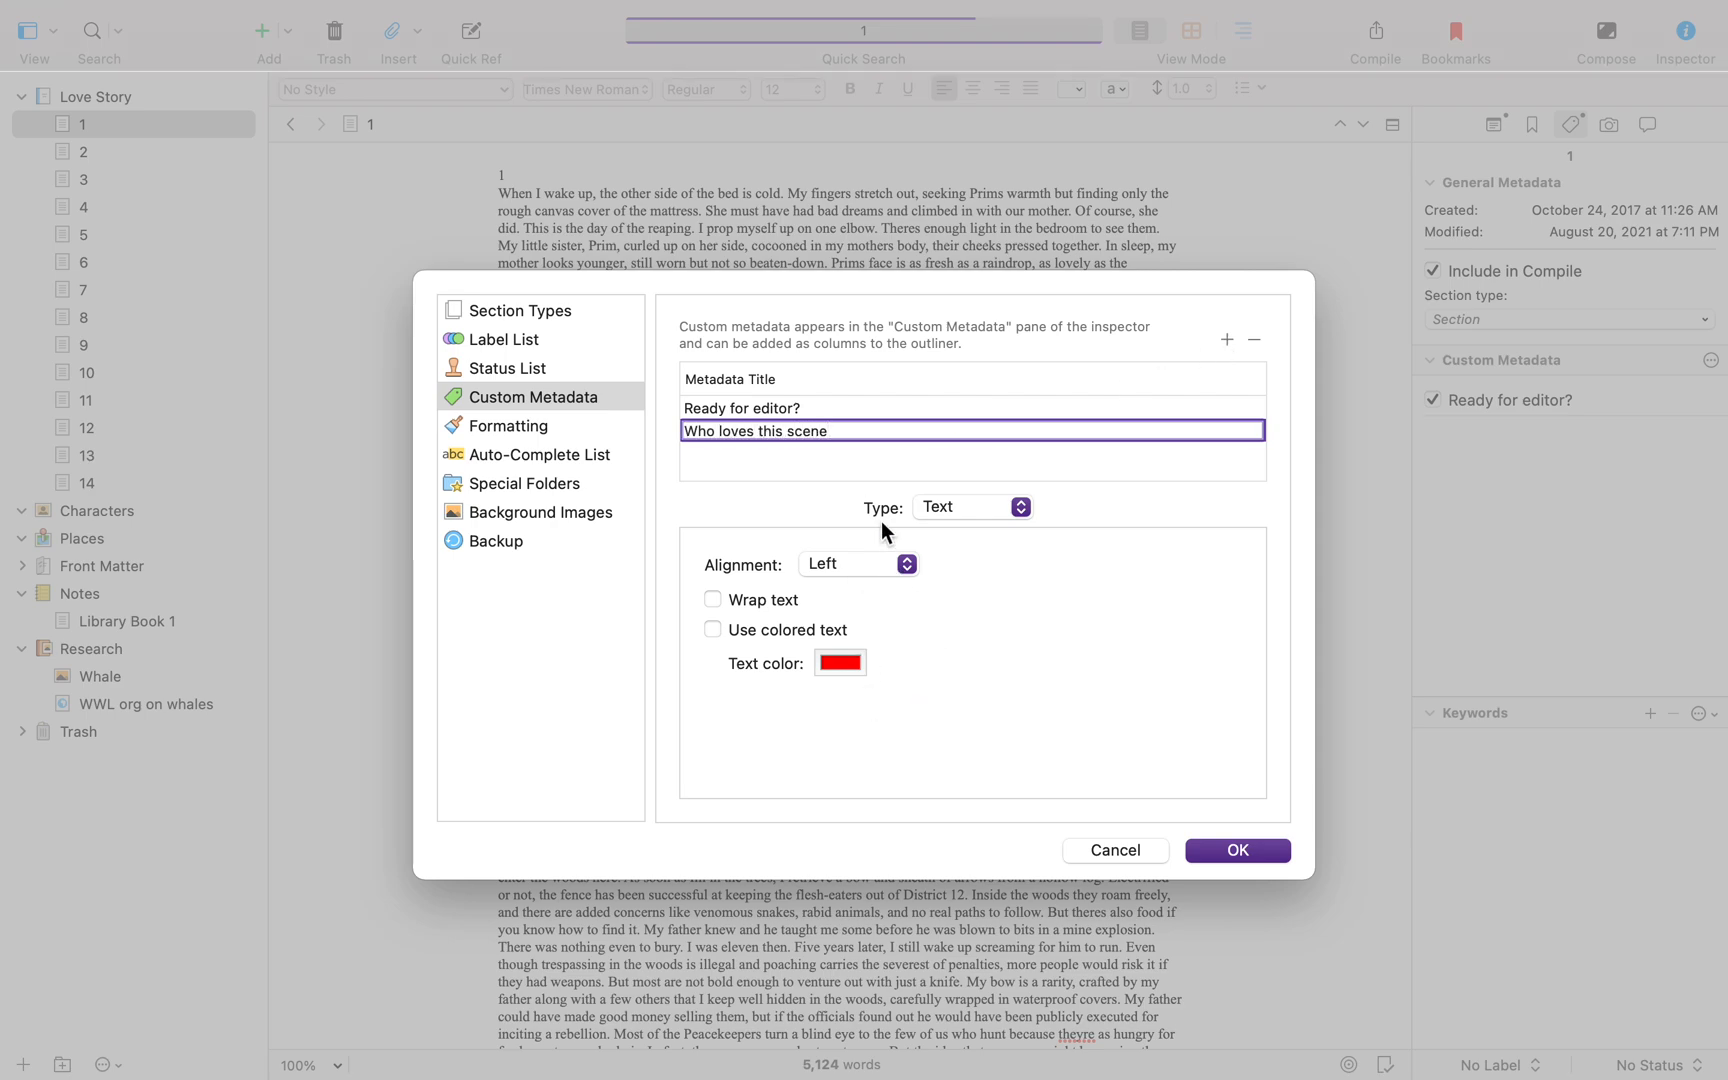
pyautogui.click(992, 506)
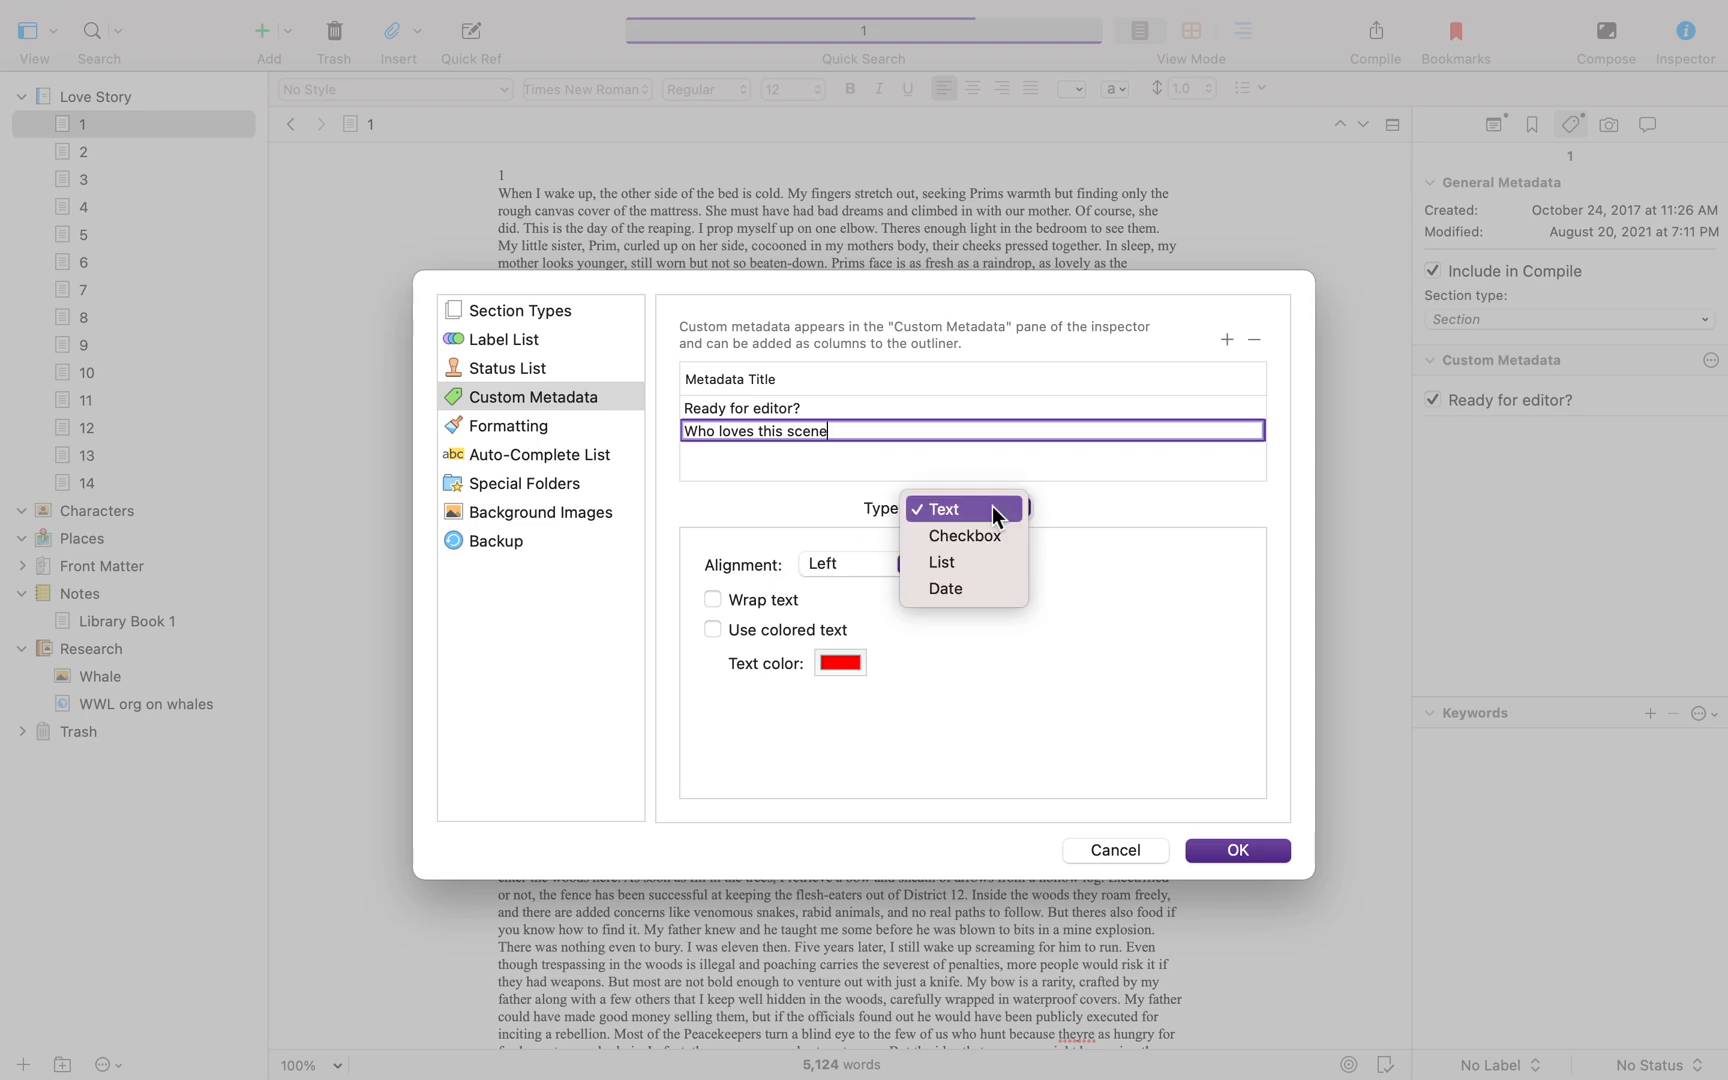
pyautogui.click(986, 562)
# Add the list items mom, dad and me to the "Who loves this scene" field and save the settings.
pyautogui.click(732, 630)
pyautogui.click(718, 777)
pyautogui.write('mom')
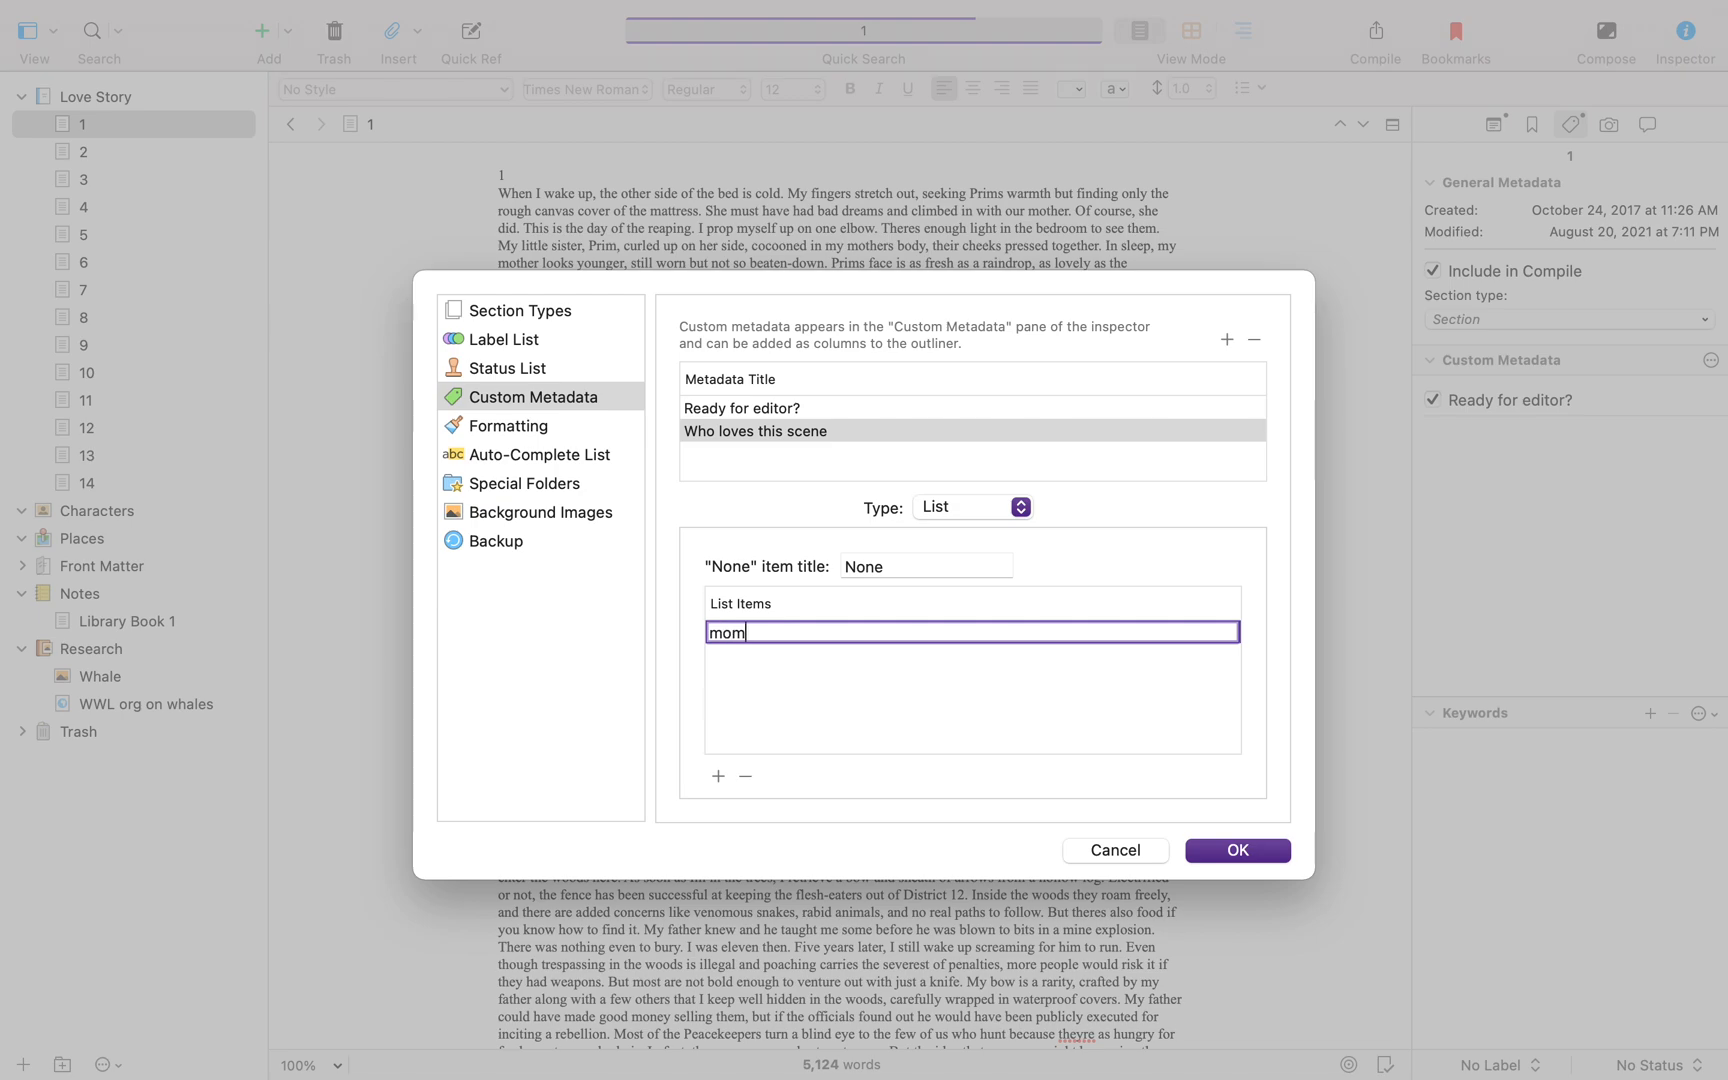
pyautogui.press('Return')
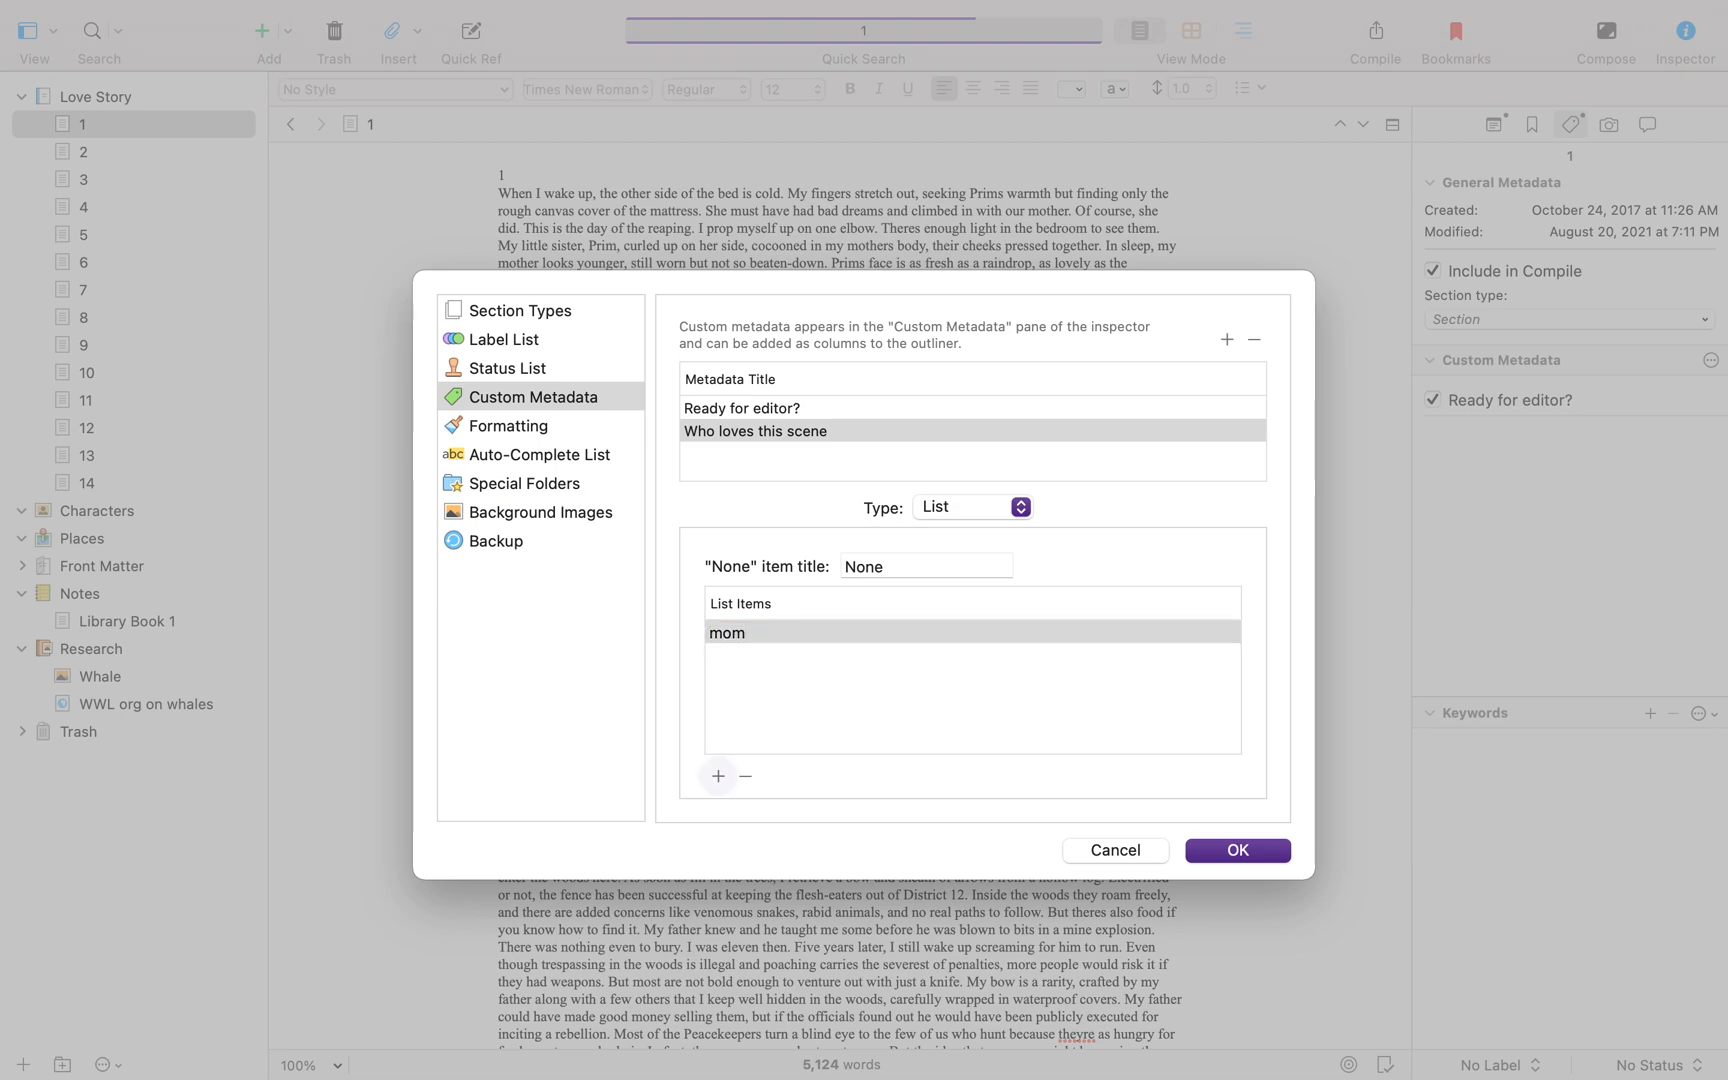
pyautogui.click(720, 777)
pyautogui.write('dad')
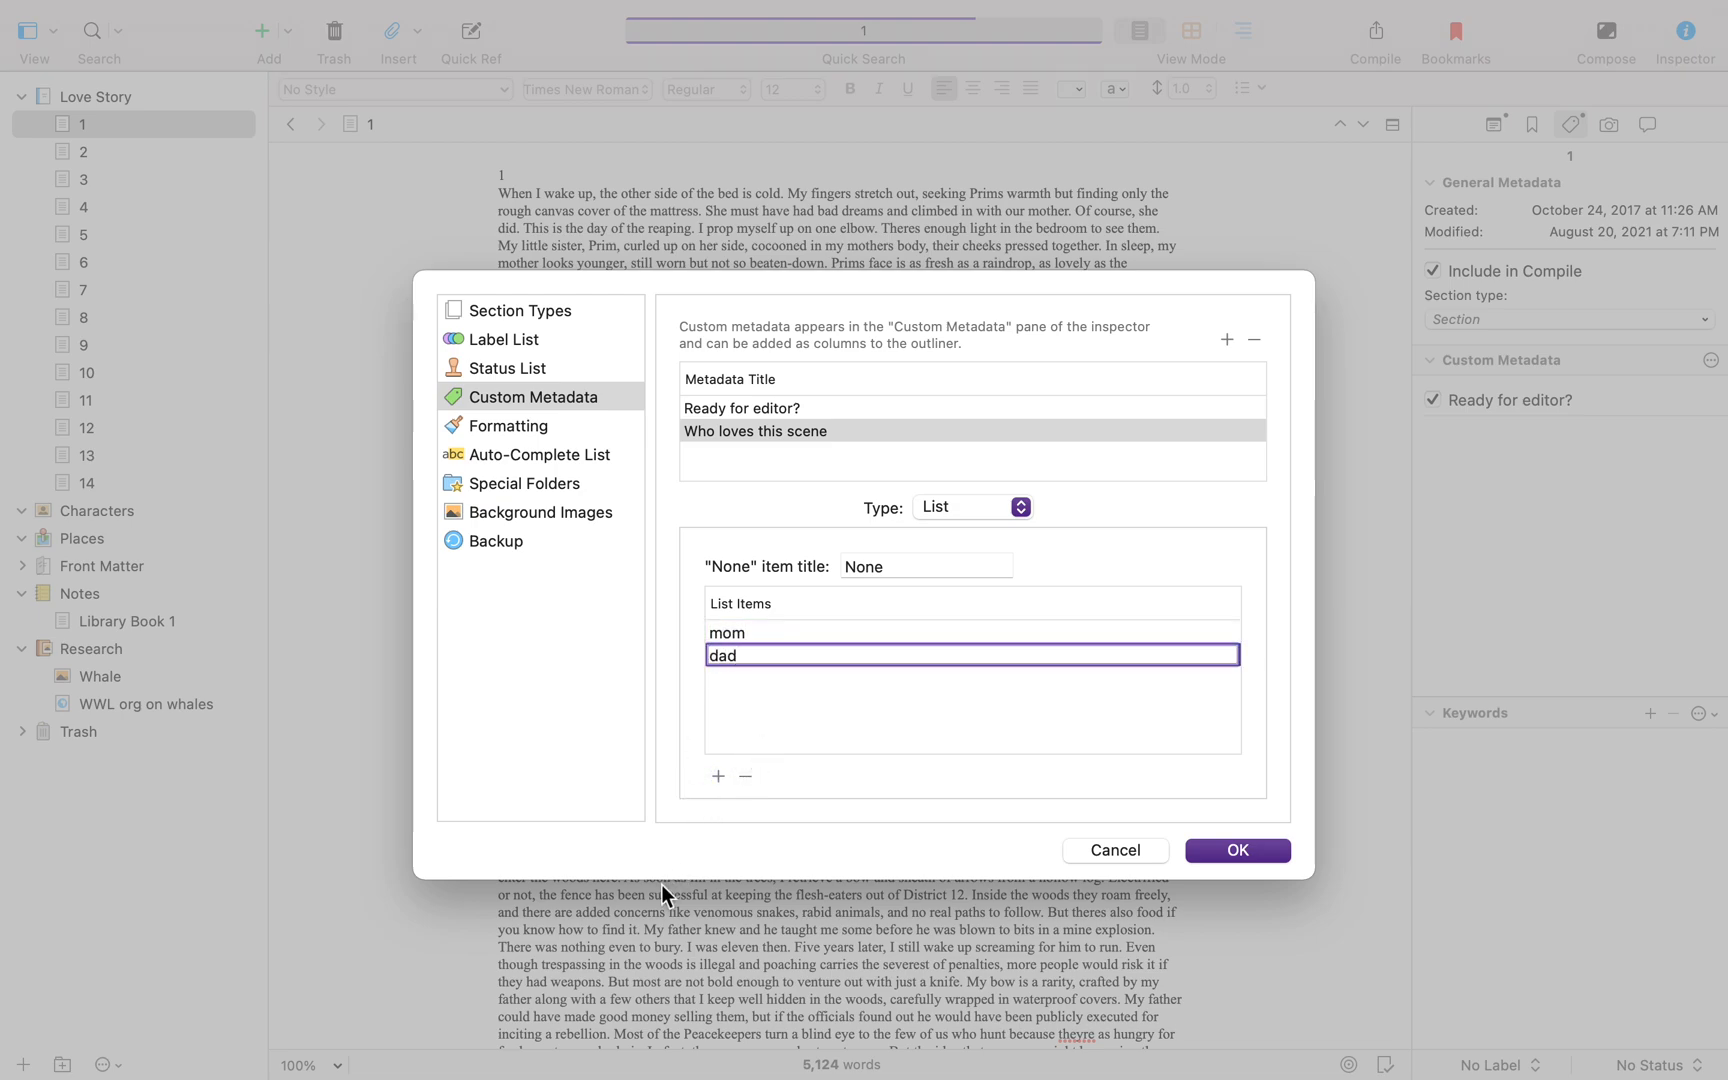
pyautogui.click(719, 778)
pyautogui.write('me')
pyautogui.press('Tab')
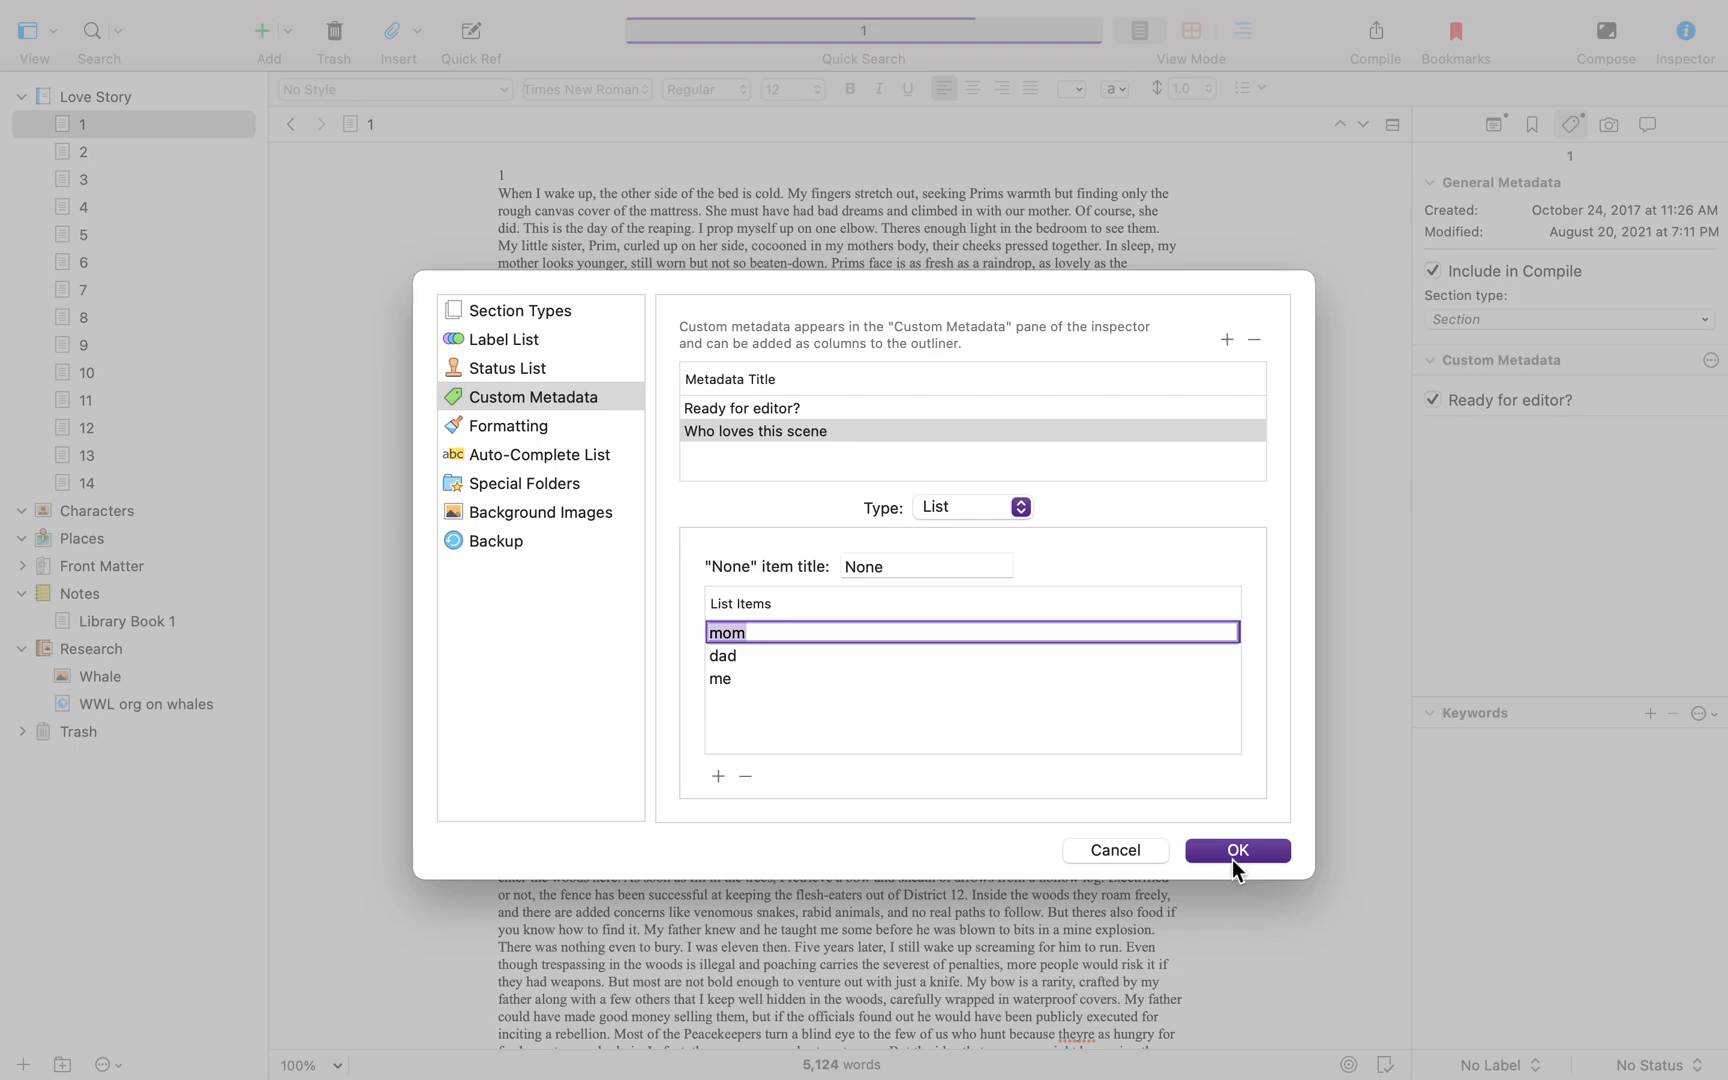
pyautogui.click(828, 433)
pyautogui.click(986, 512)
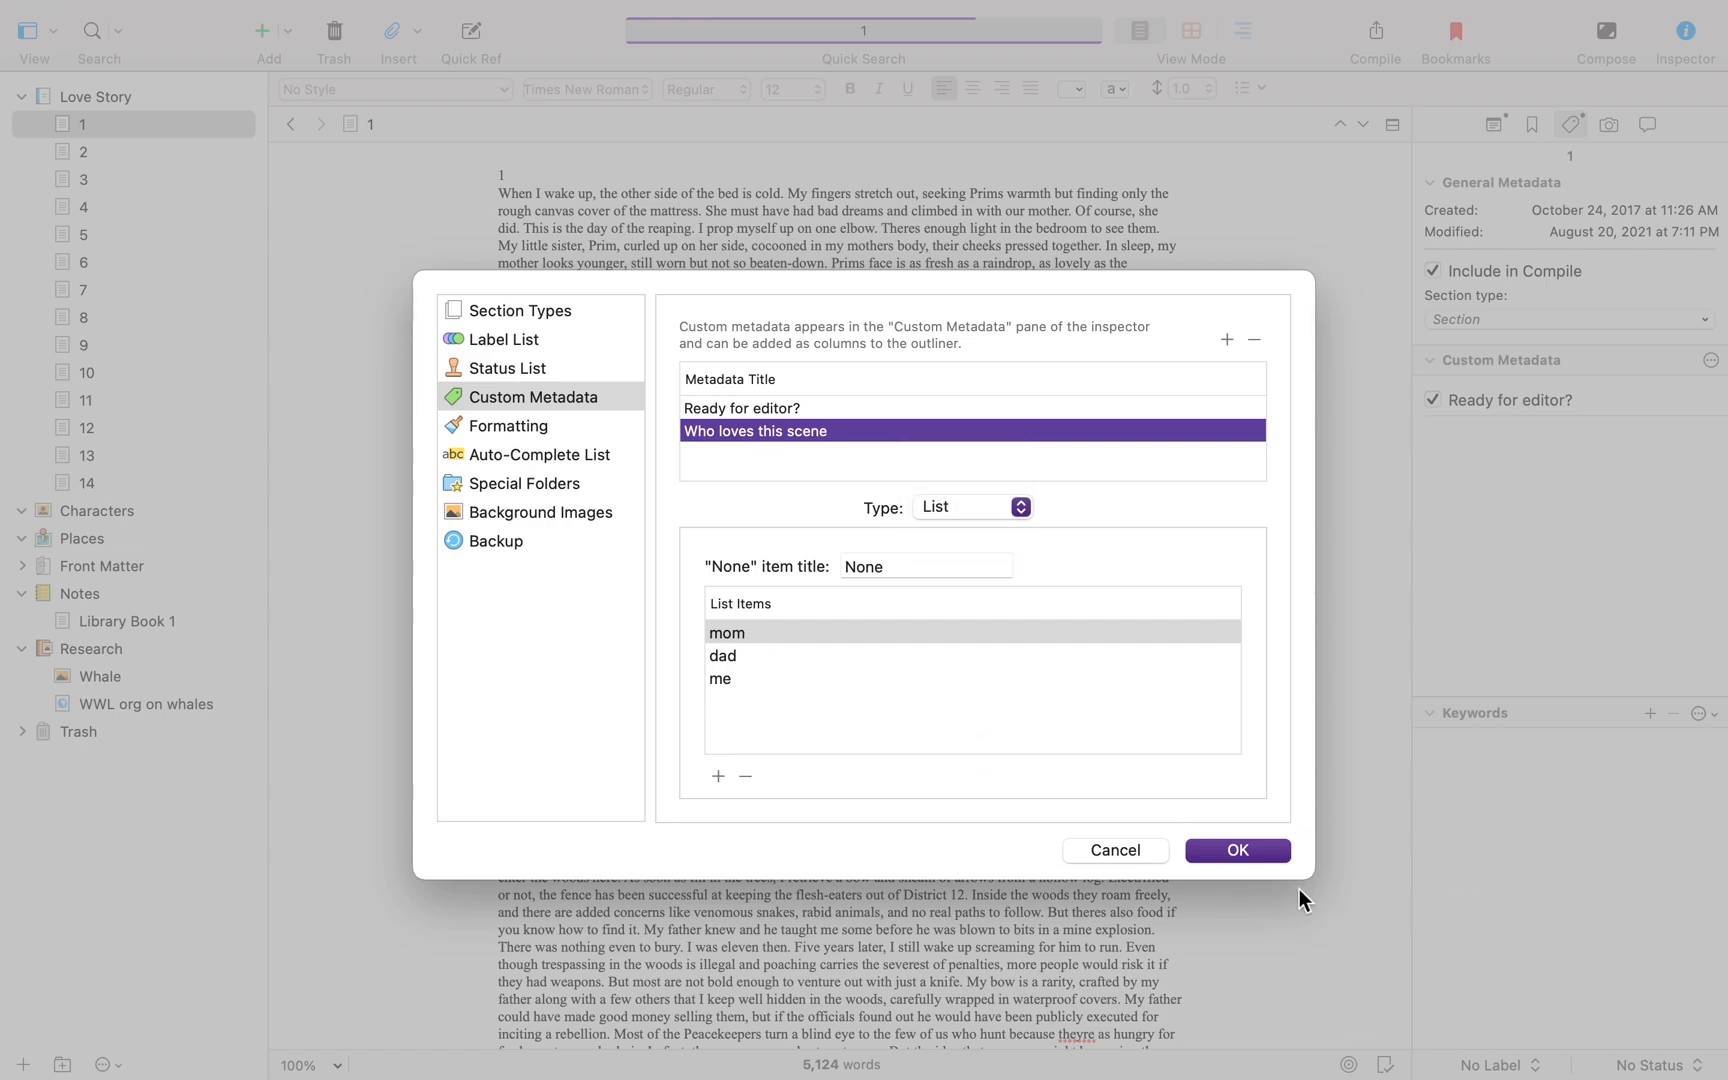
pyautogui.click(1214, 850)
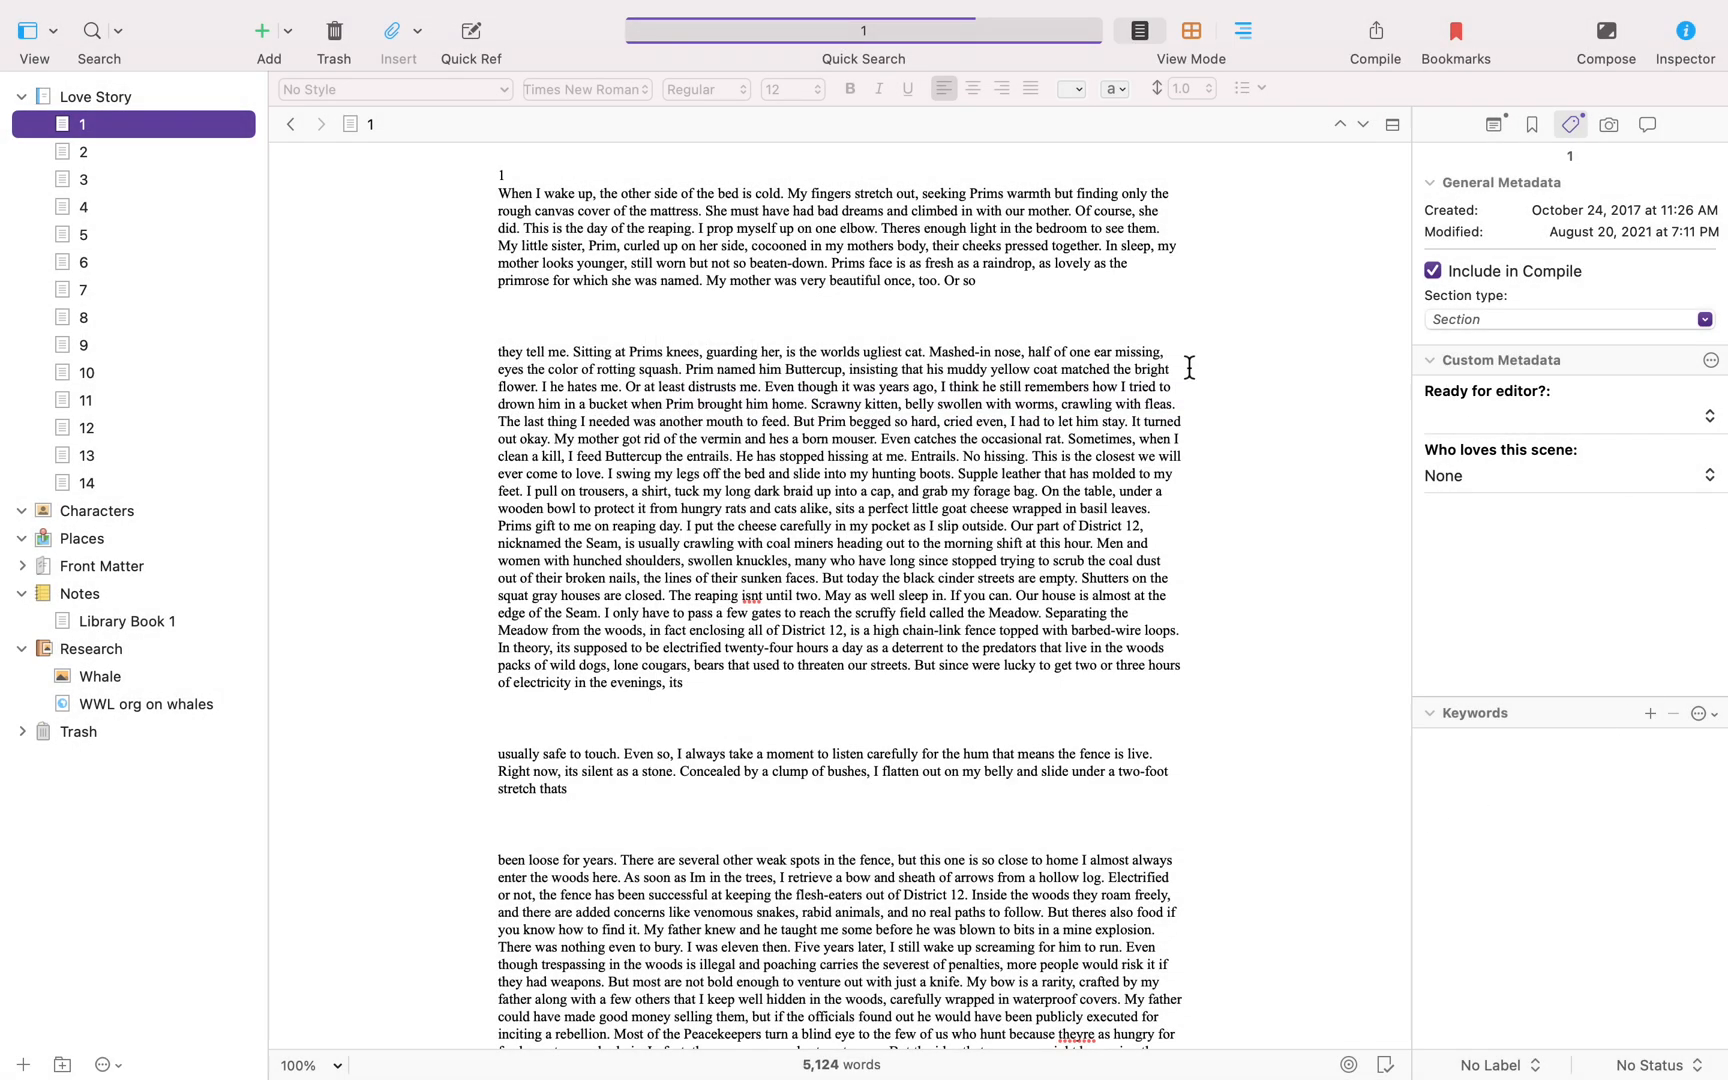
# Set document 1's "Who loves this scene" value to me.
pyautogui.click(1494, 477)
pyautogui.click(1486, 504)
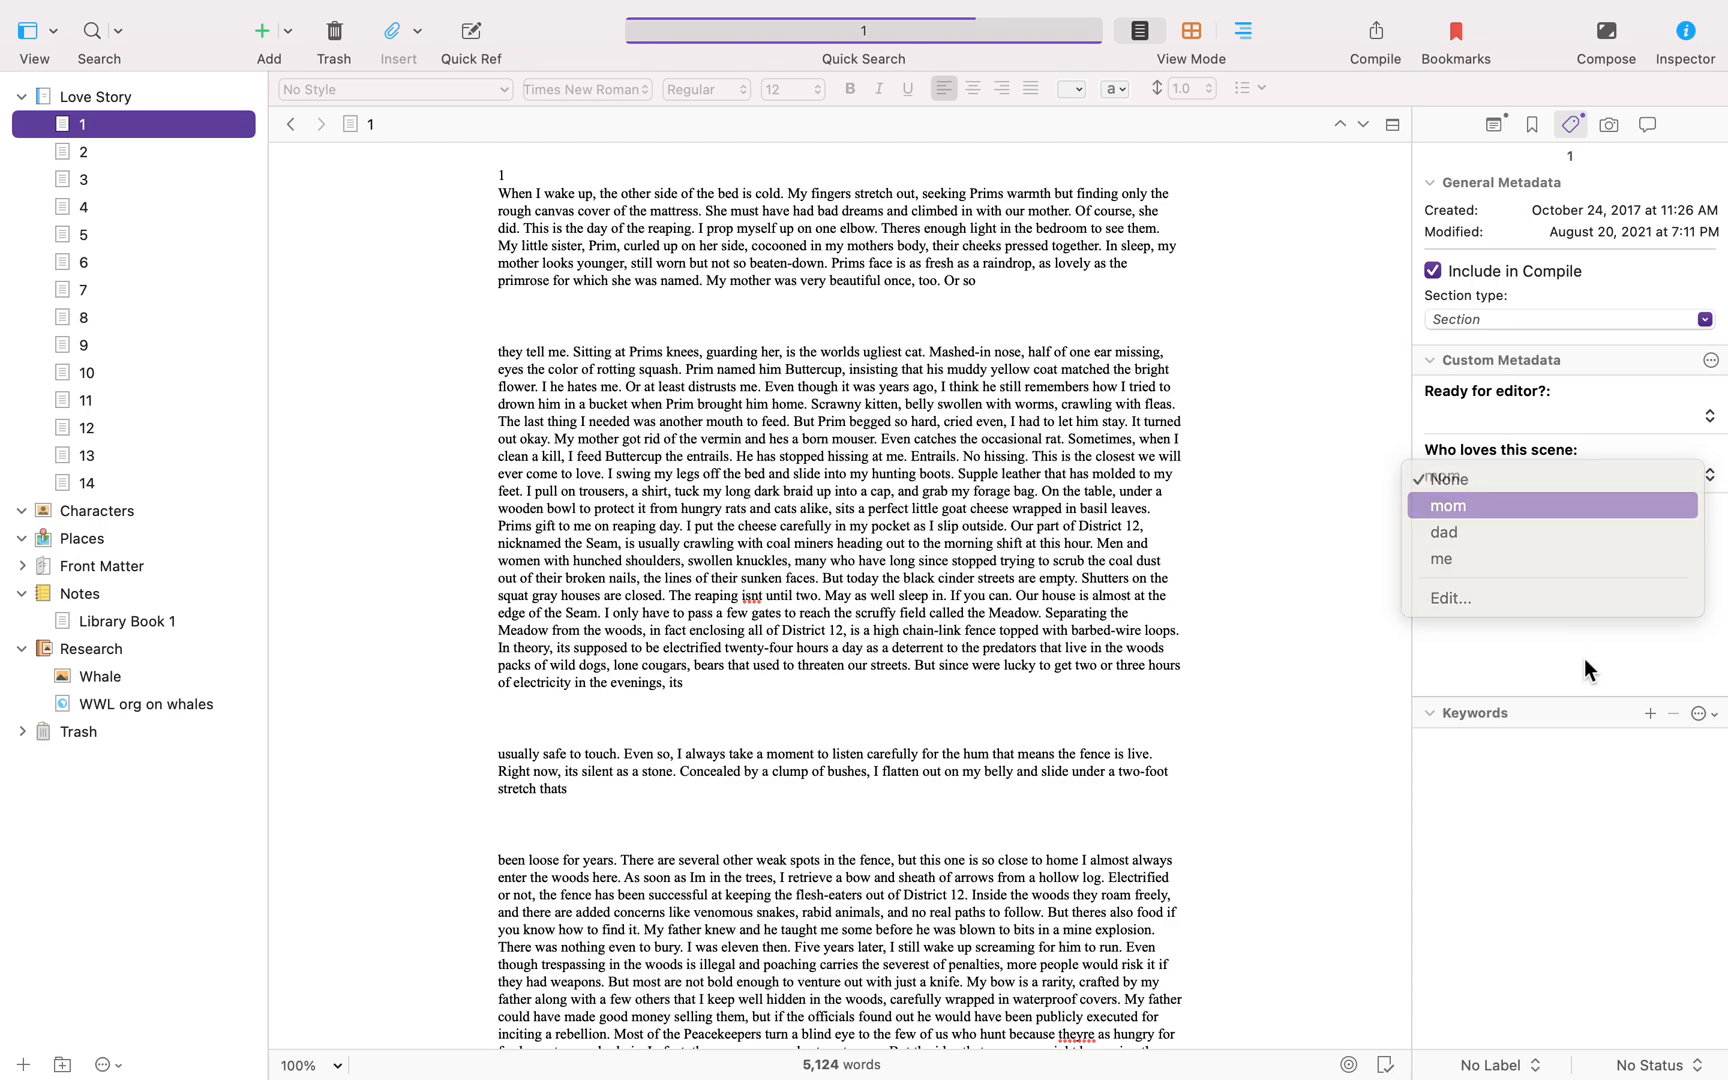
pyautogui.click(1478, 477)
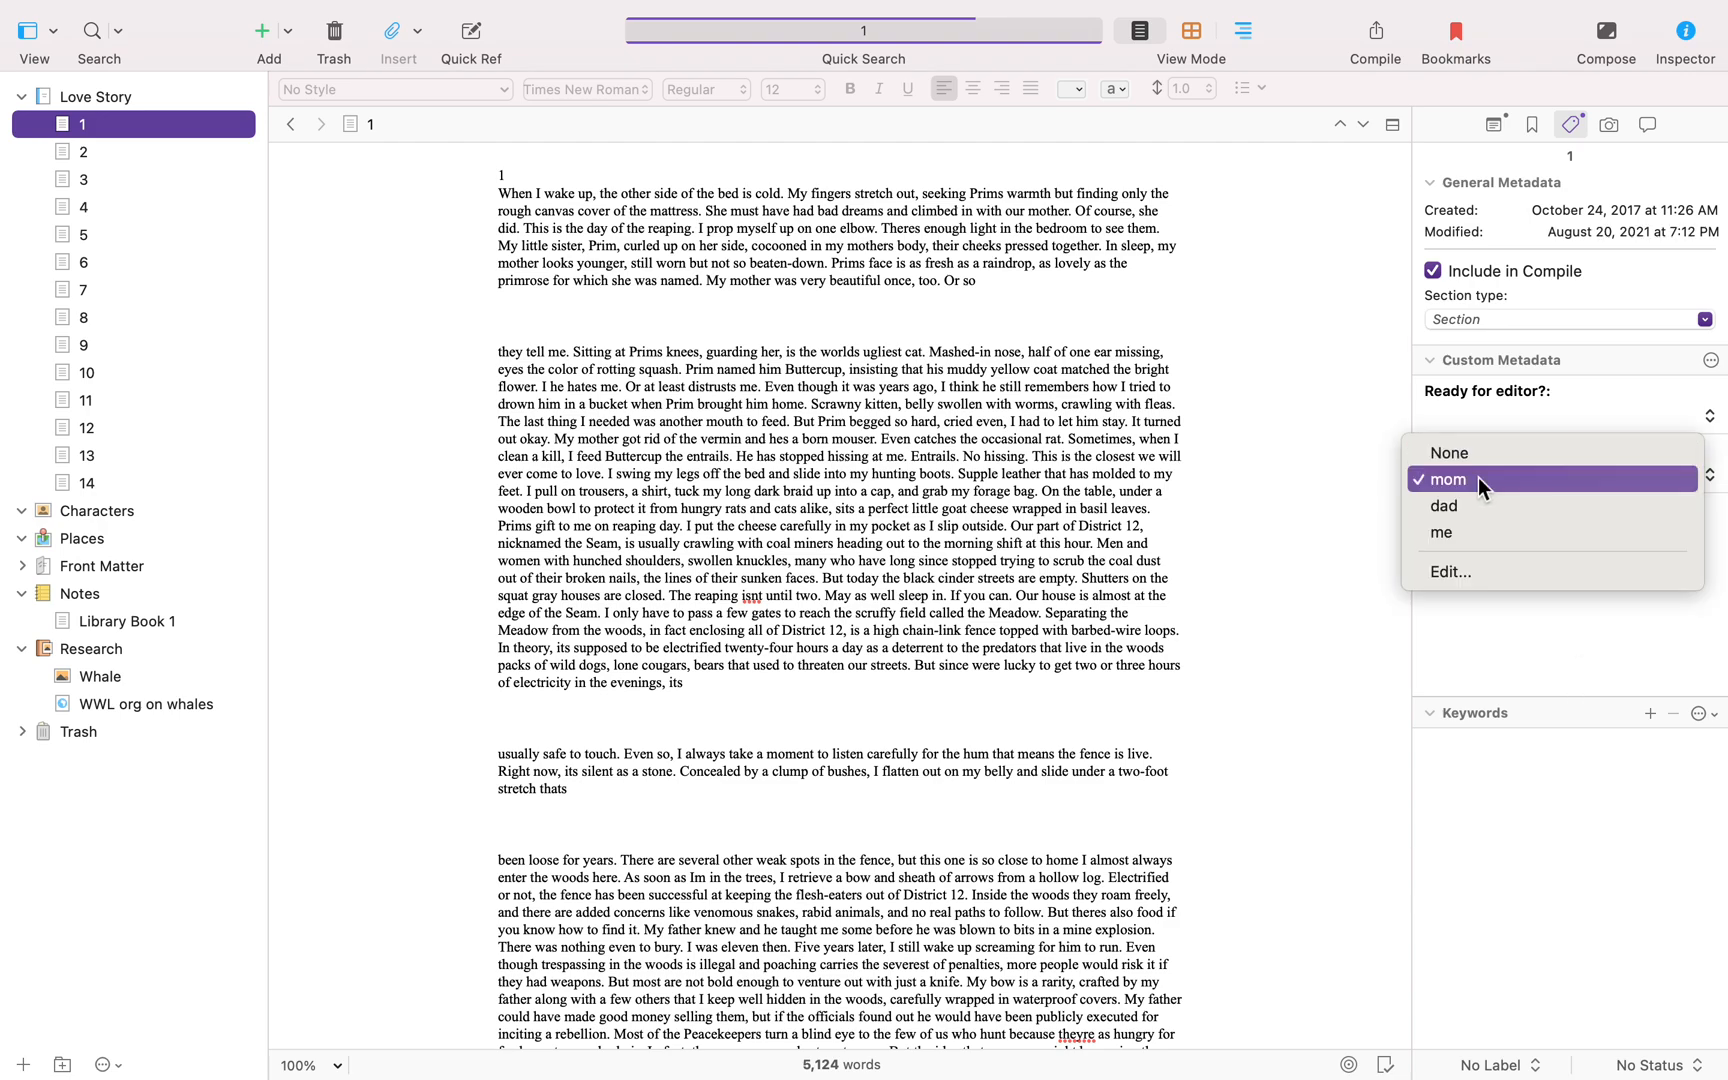
pyautogui.click(1472, 536)
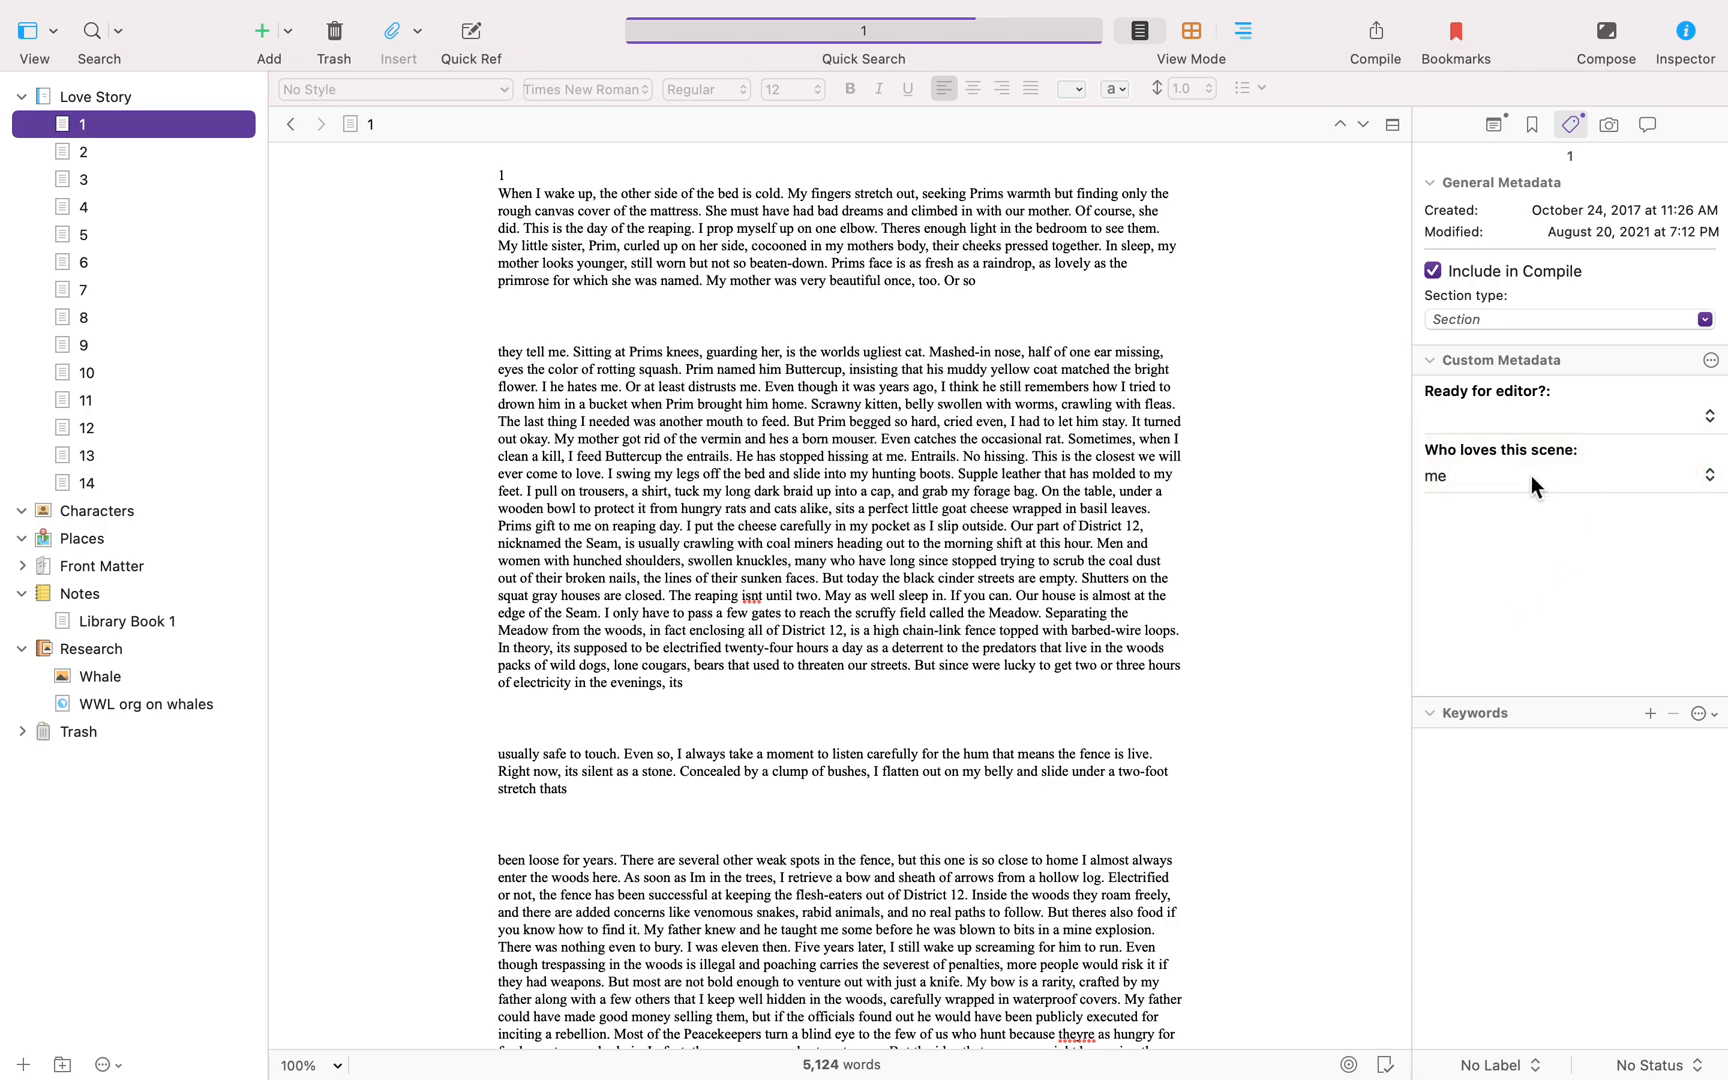
# Rename the "Who loves this scene" metadata field to "Who loves this scene most".
pyautogui.click(1456, 472)
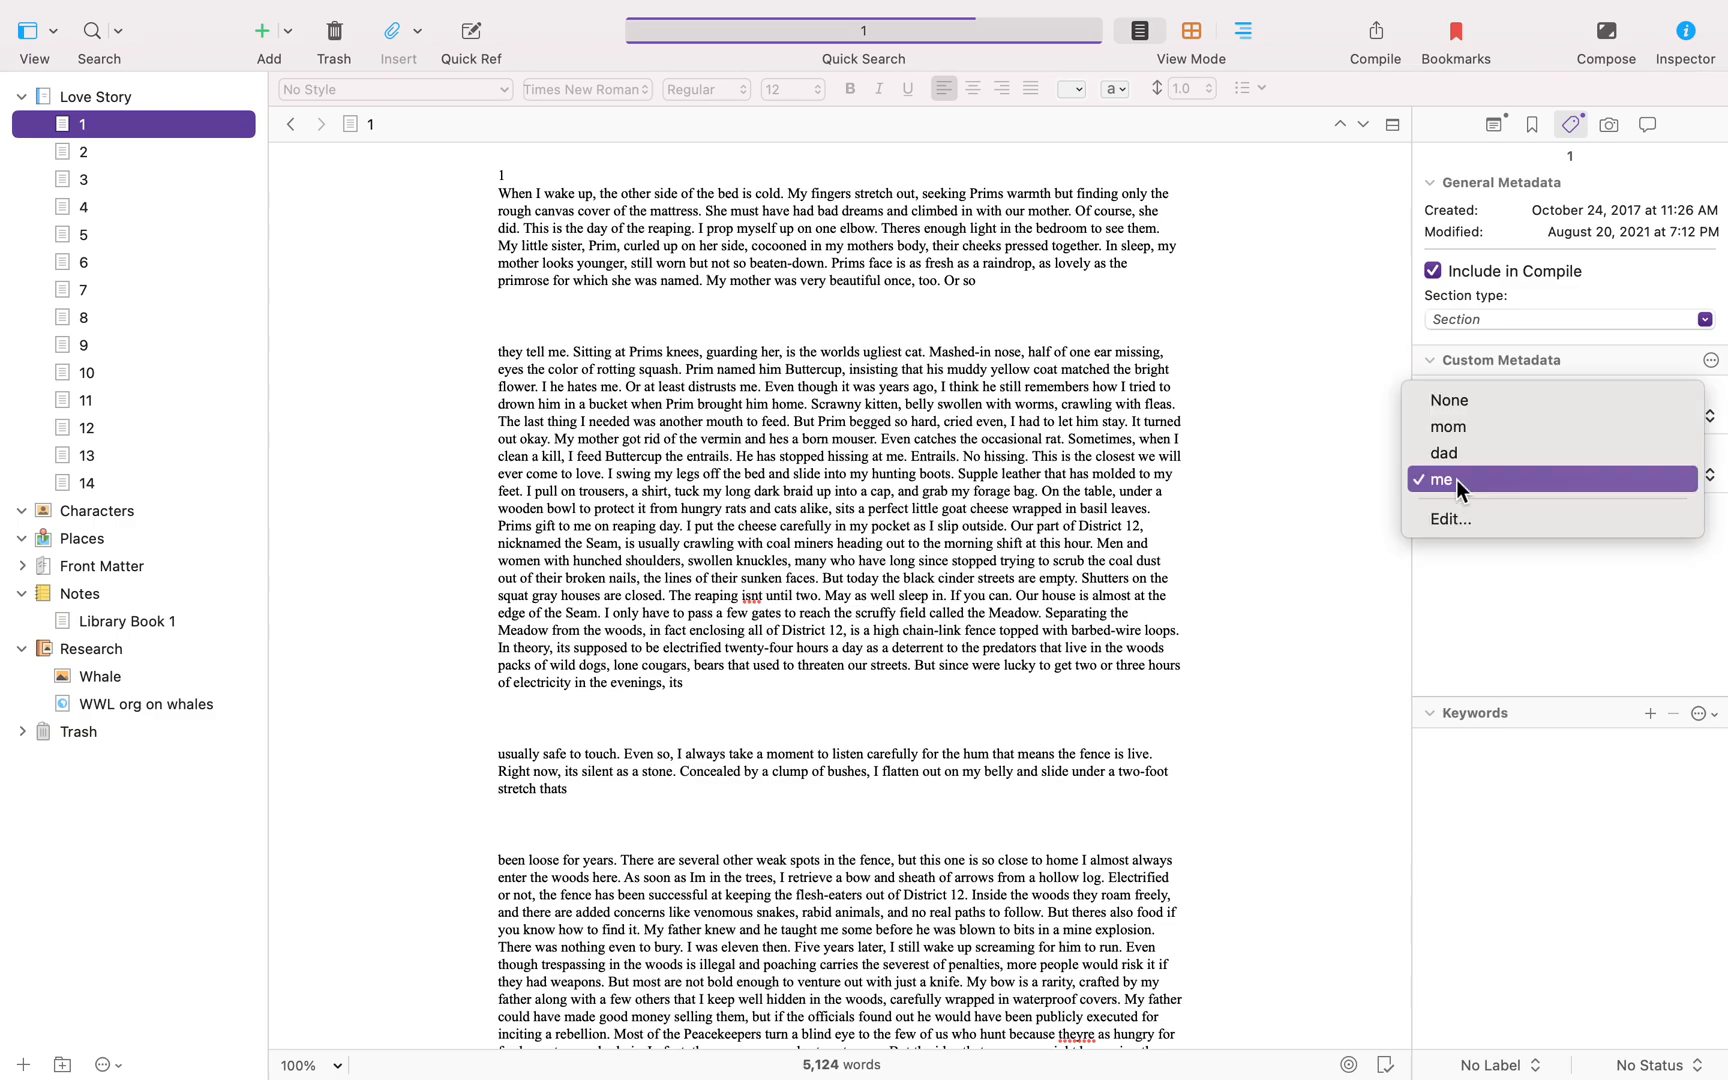
pyautogui.click(1462, 516)
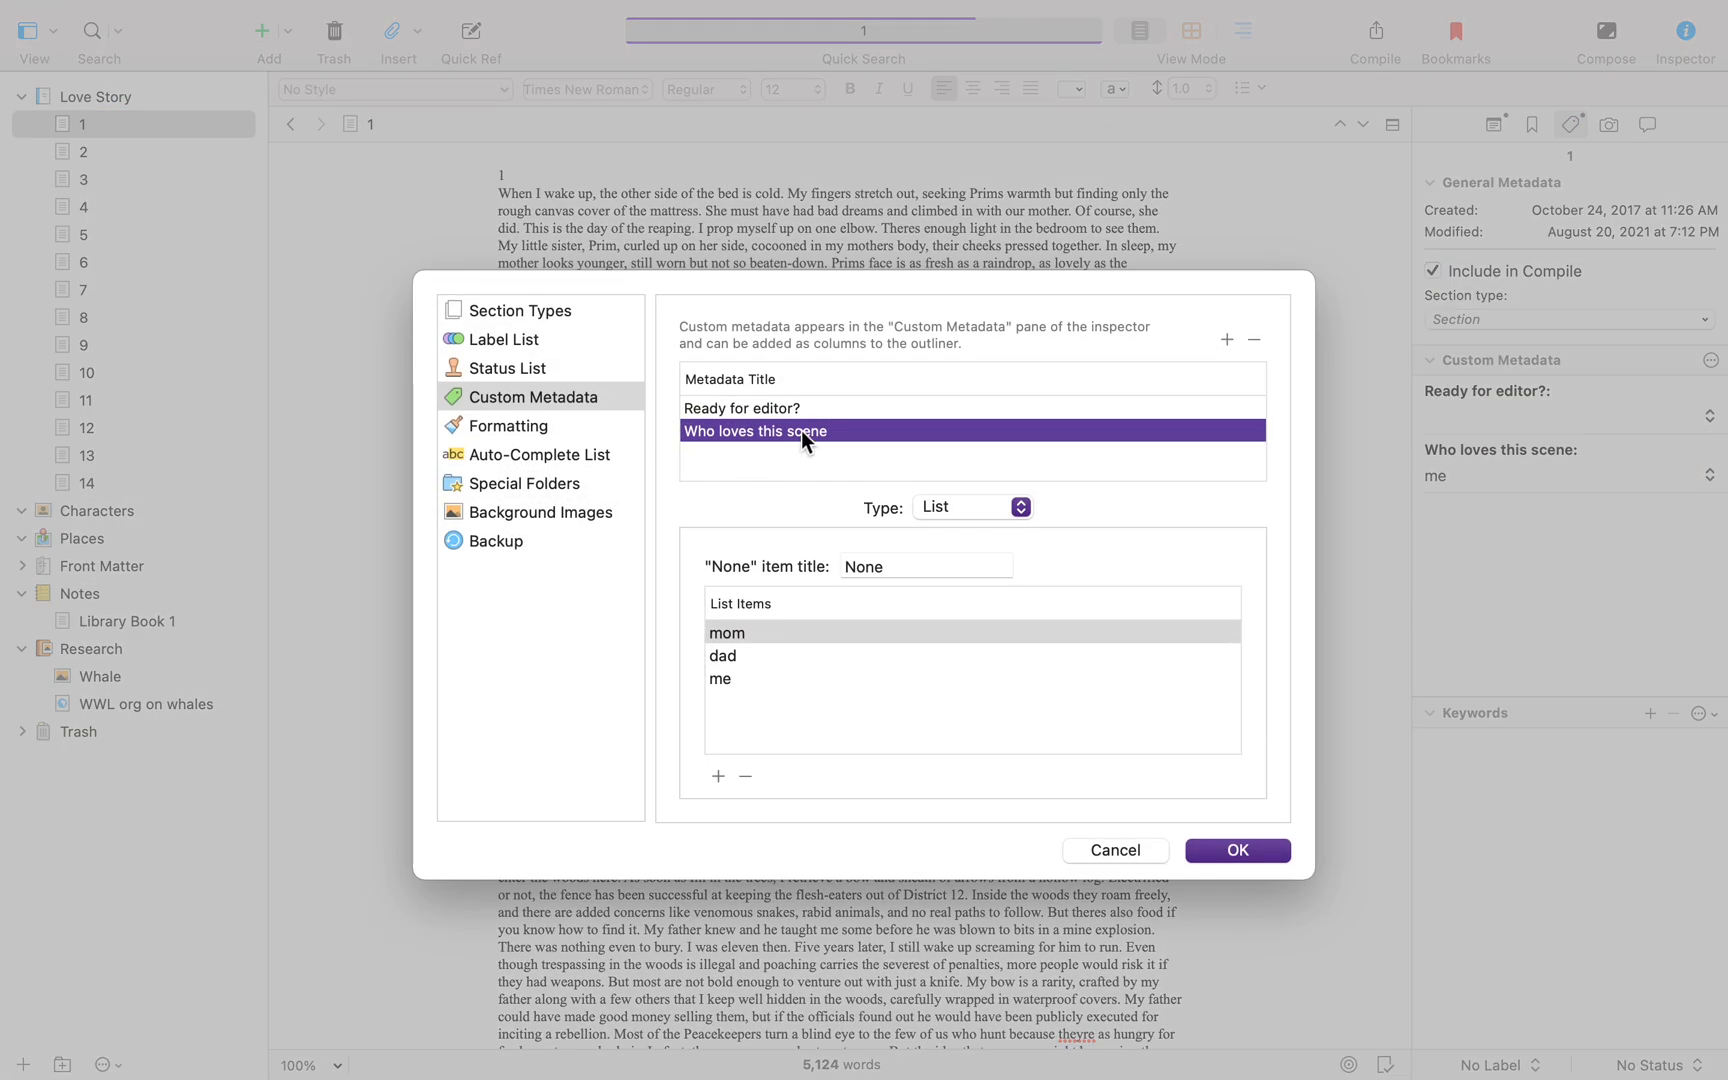
pyautogui.click(801, 431)
pyautogui.click(869, 441)
pyautogui.write('most')
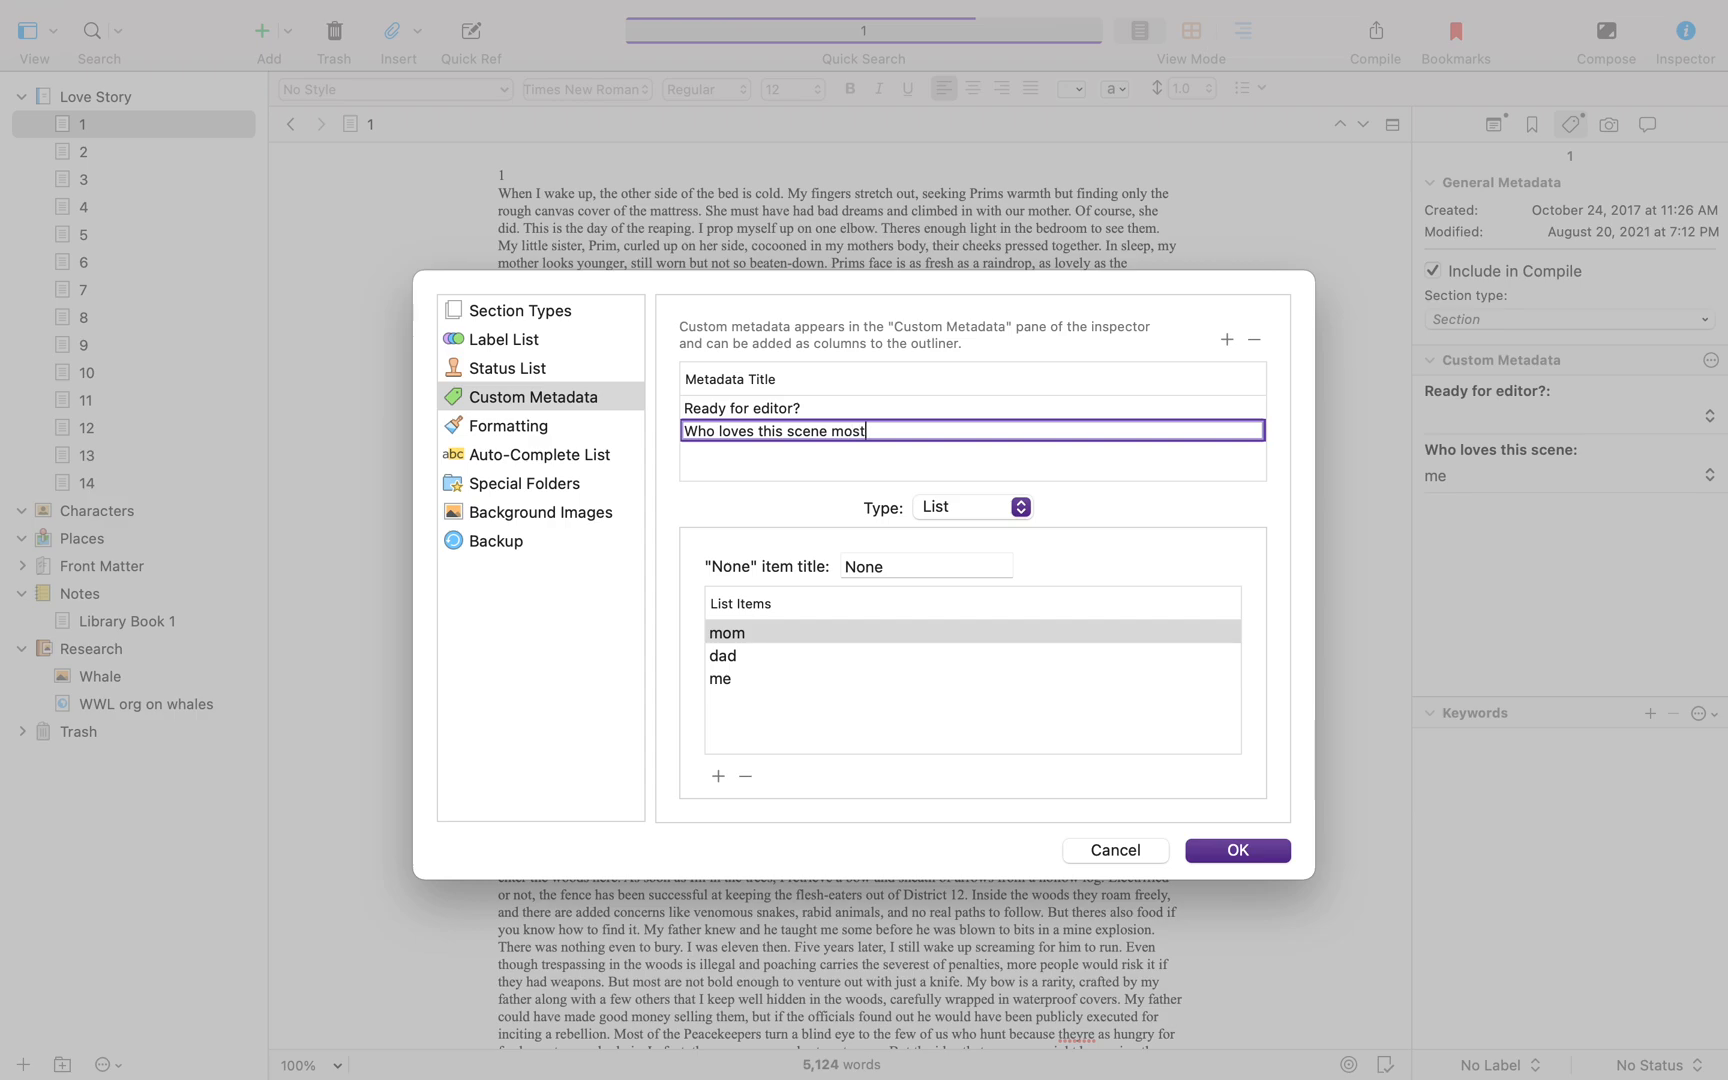
pyautogui.press('Return')
pyautogui.click(1199, 849)
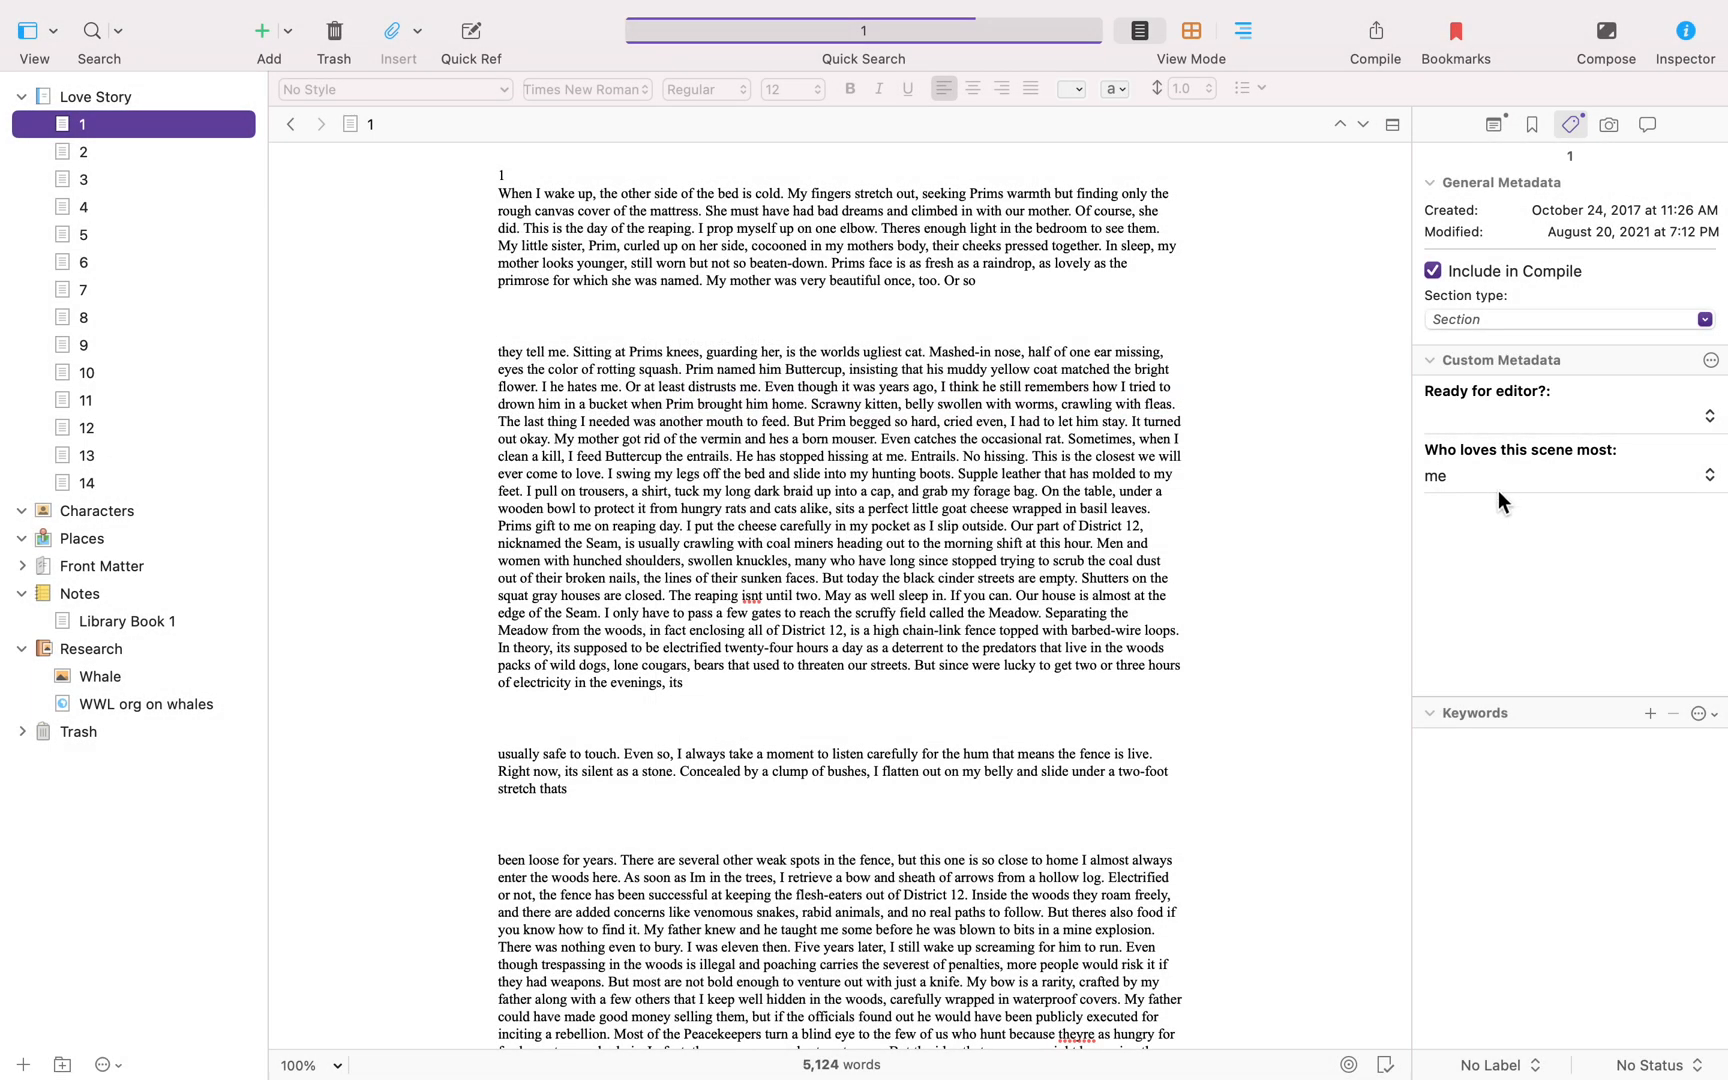
# Set "Who loves this scene most" to mom for document 2 and to dad for document 3.
pyautogui.click(100, 152)
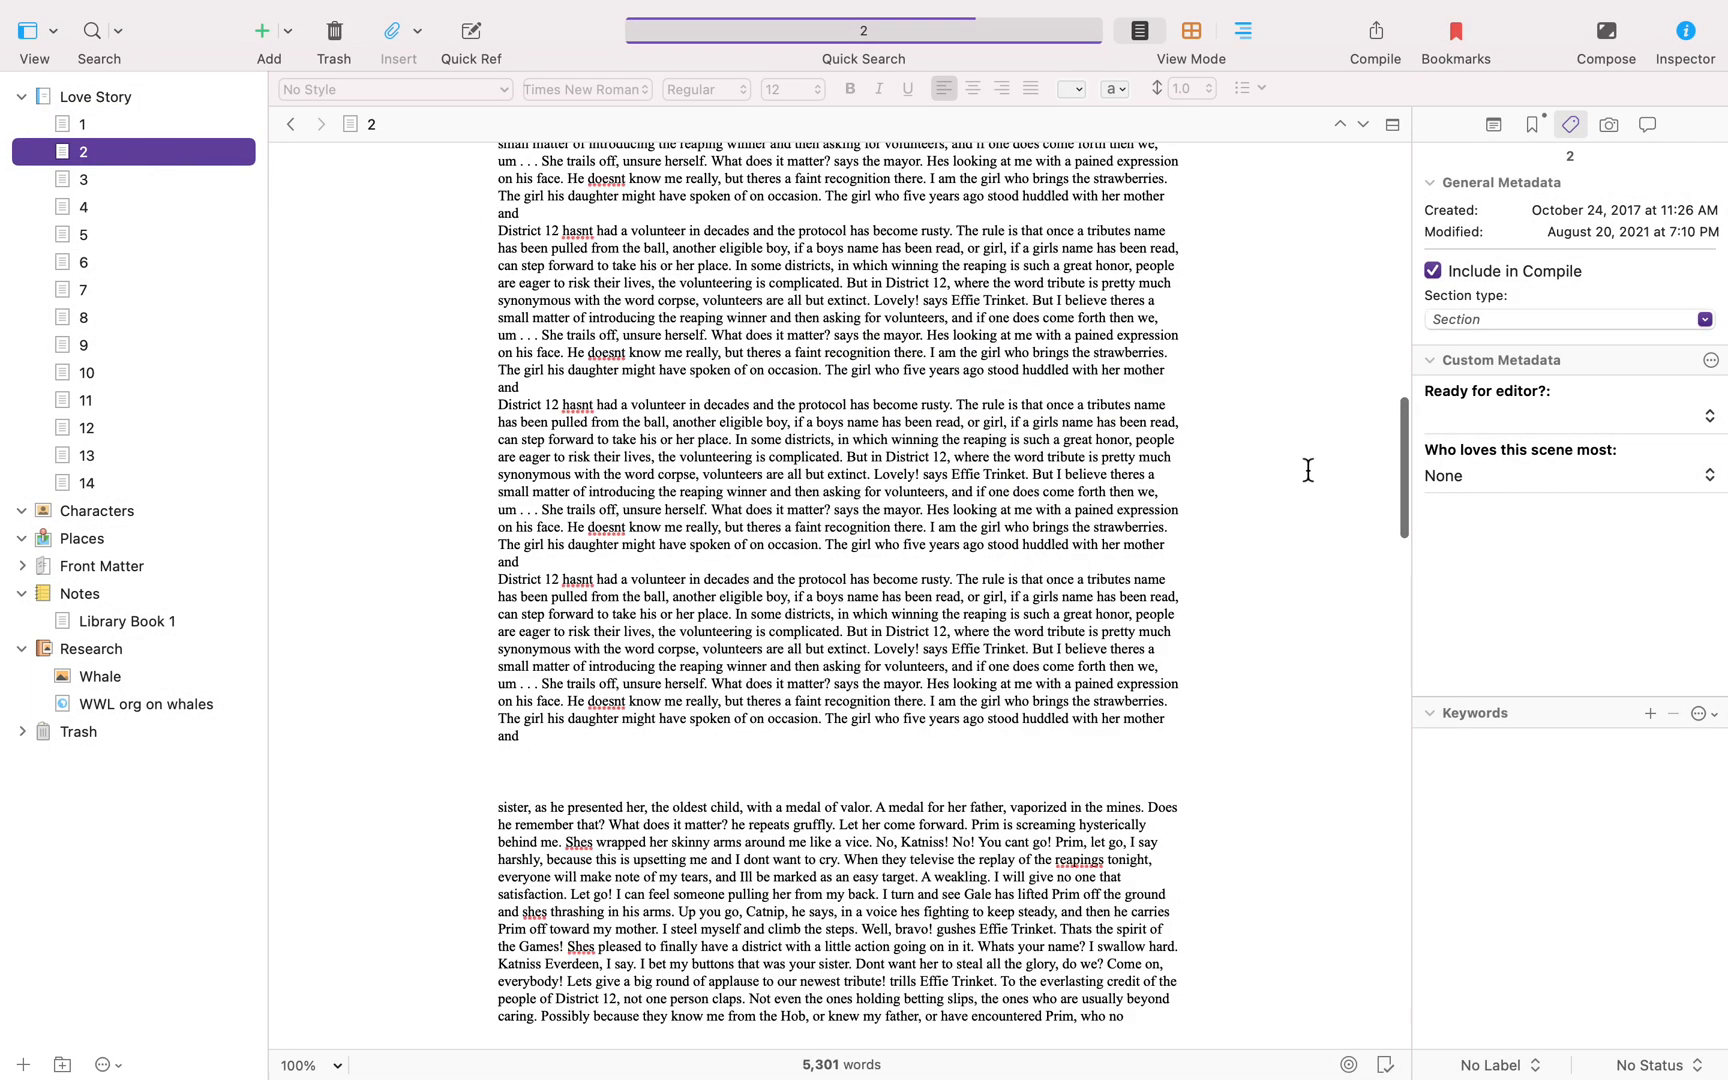
pyautogui.click(1449, 485)
pyautogui.click(1398, 514)
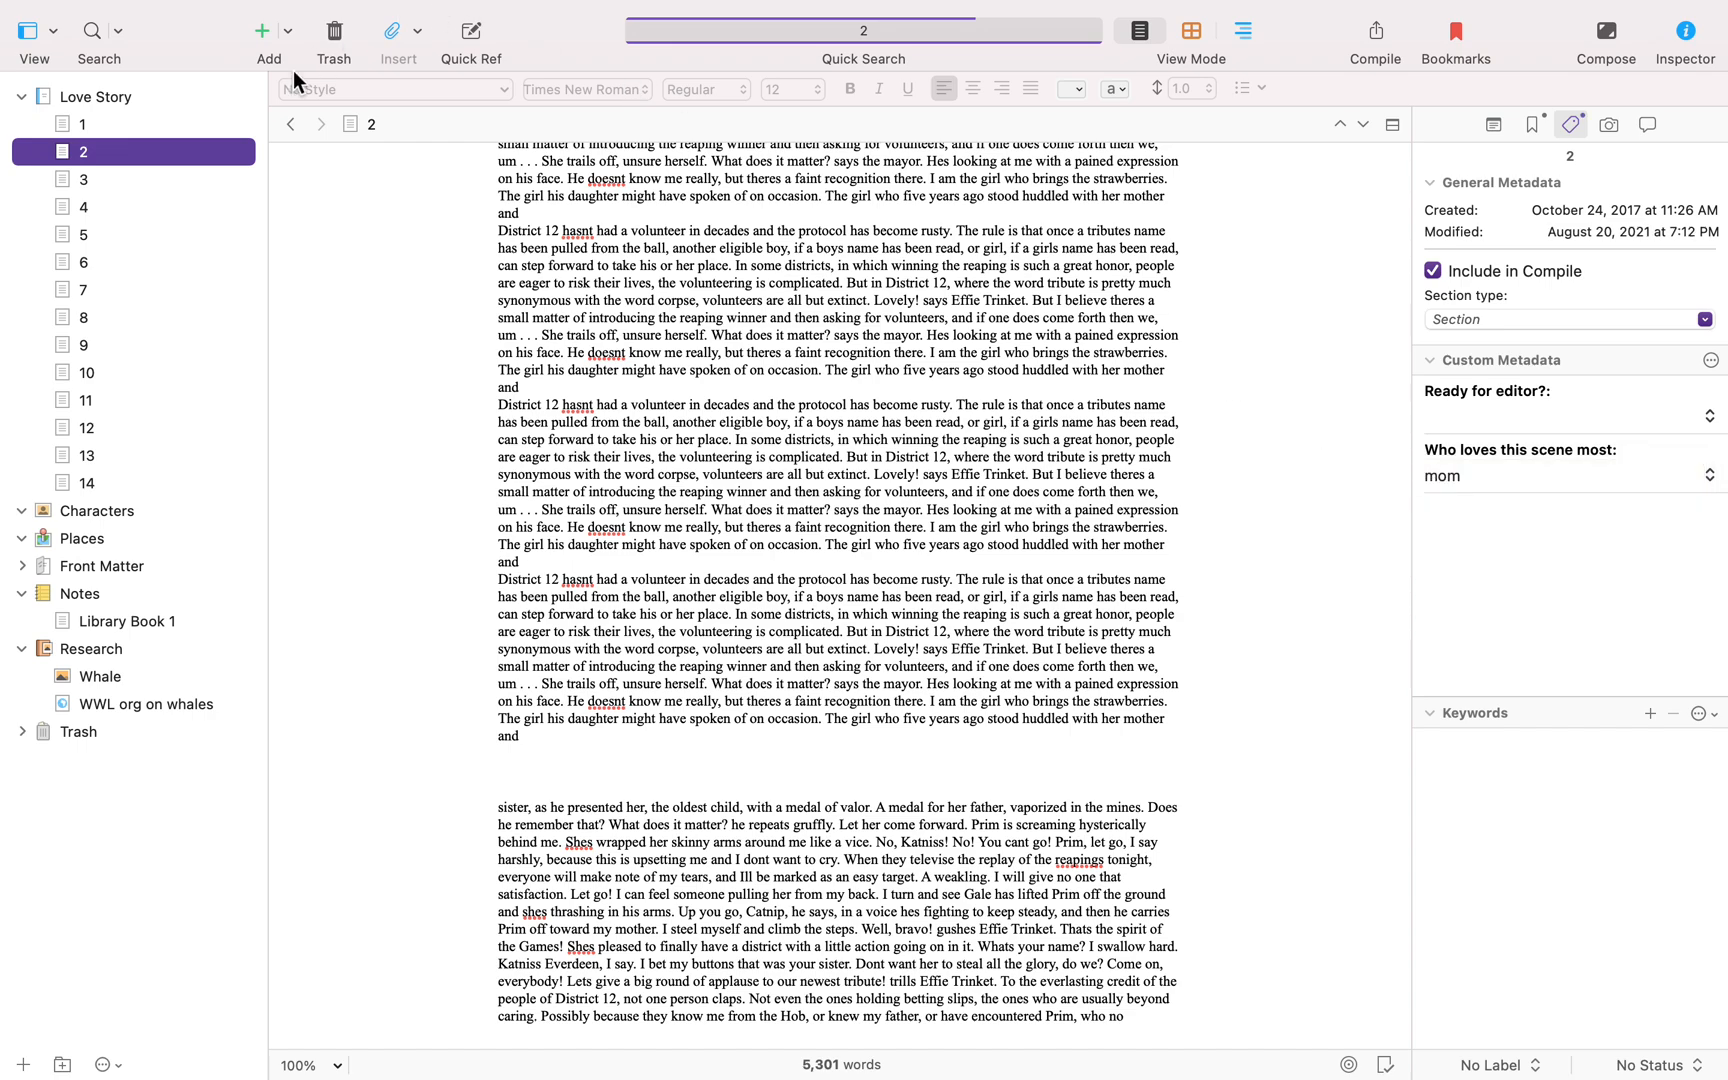
pyautogui.click(103, 180)
pyautogui.click(1690, 480)
pyautogui.click(1532, 530)
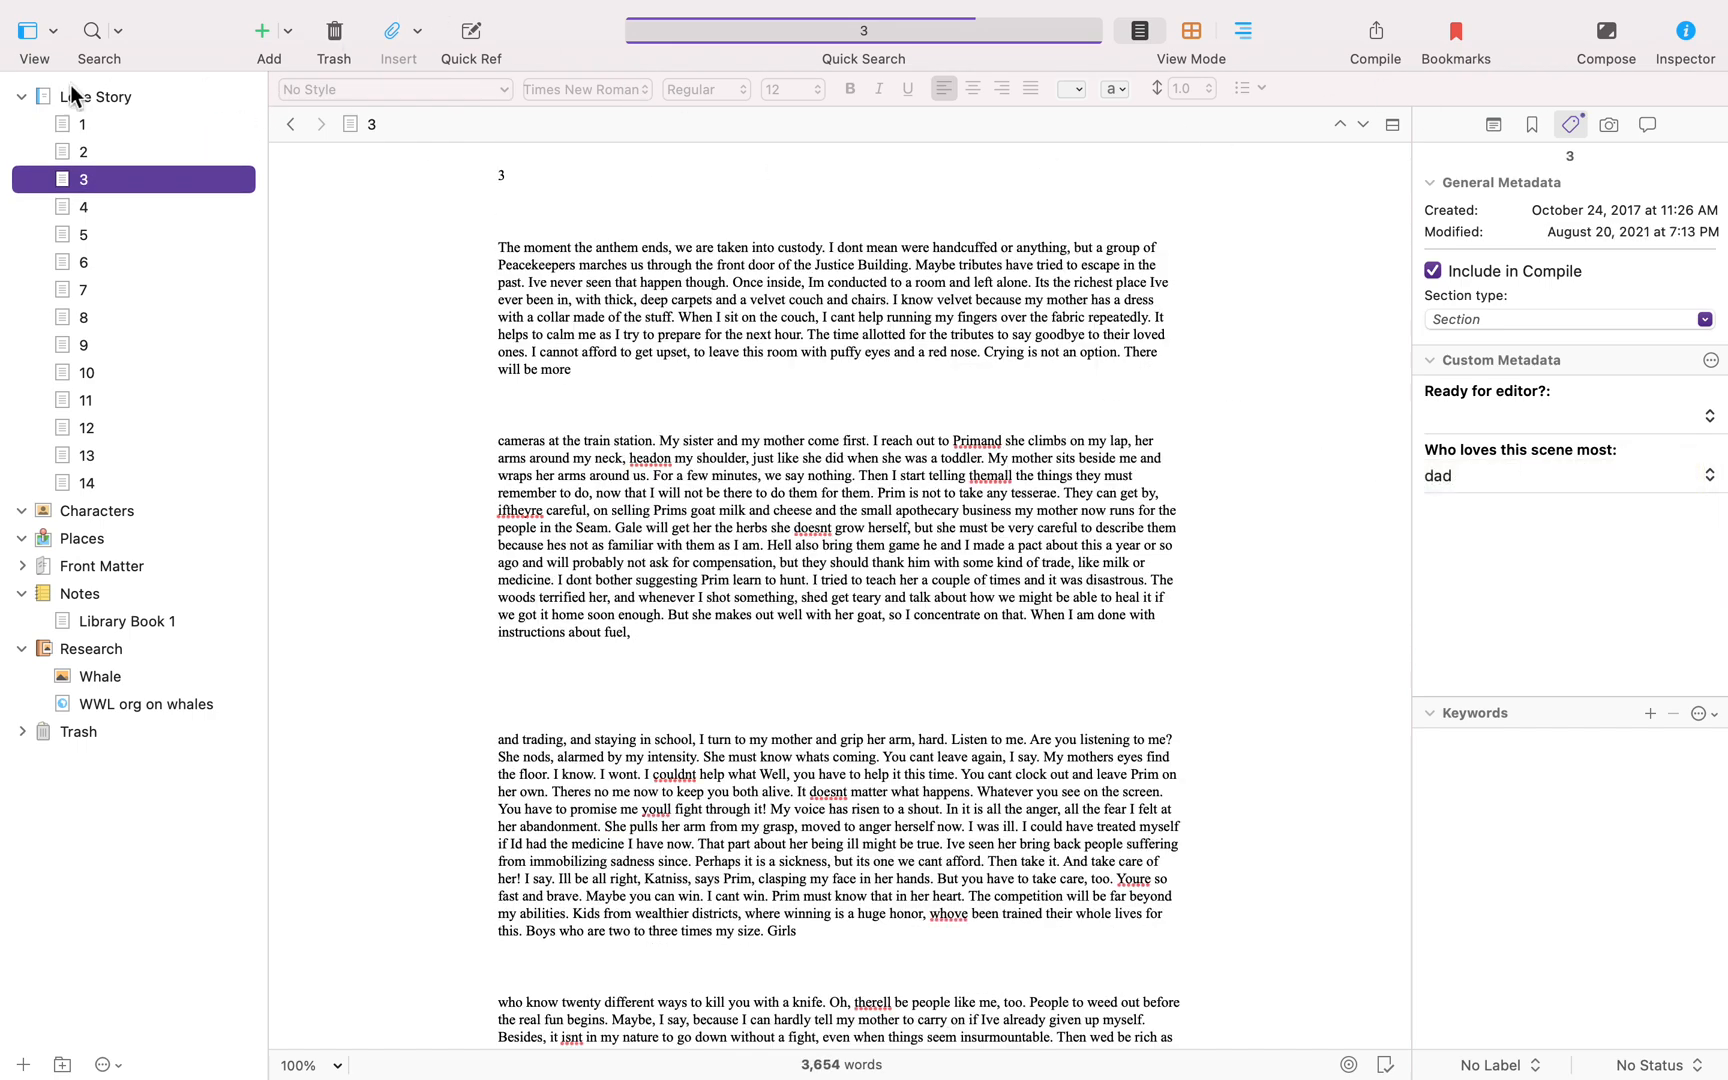
# Show the Love Story folder in the outliner and add the "Who loves this scene most" column directly before "Ready for editor?".
pyautogui.click(1240, 33)
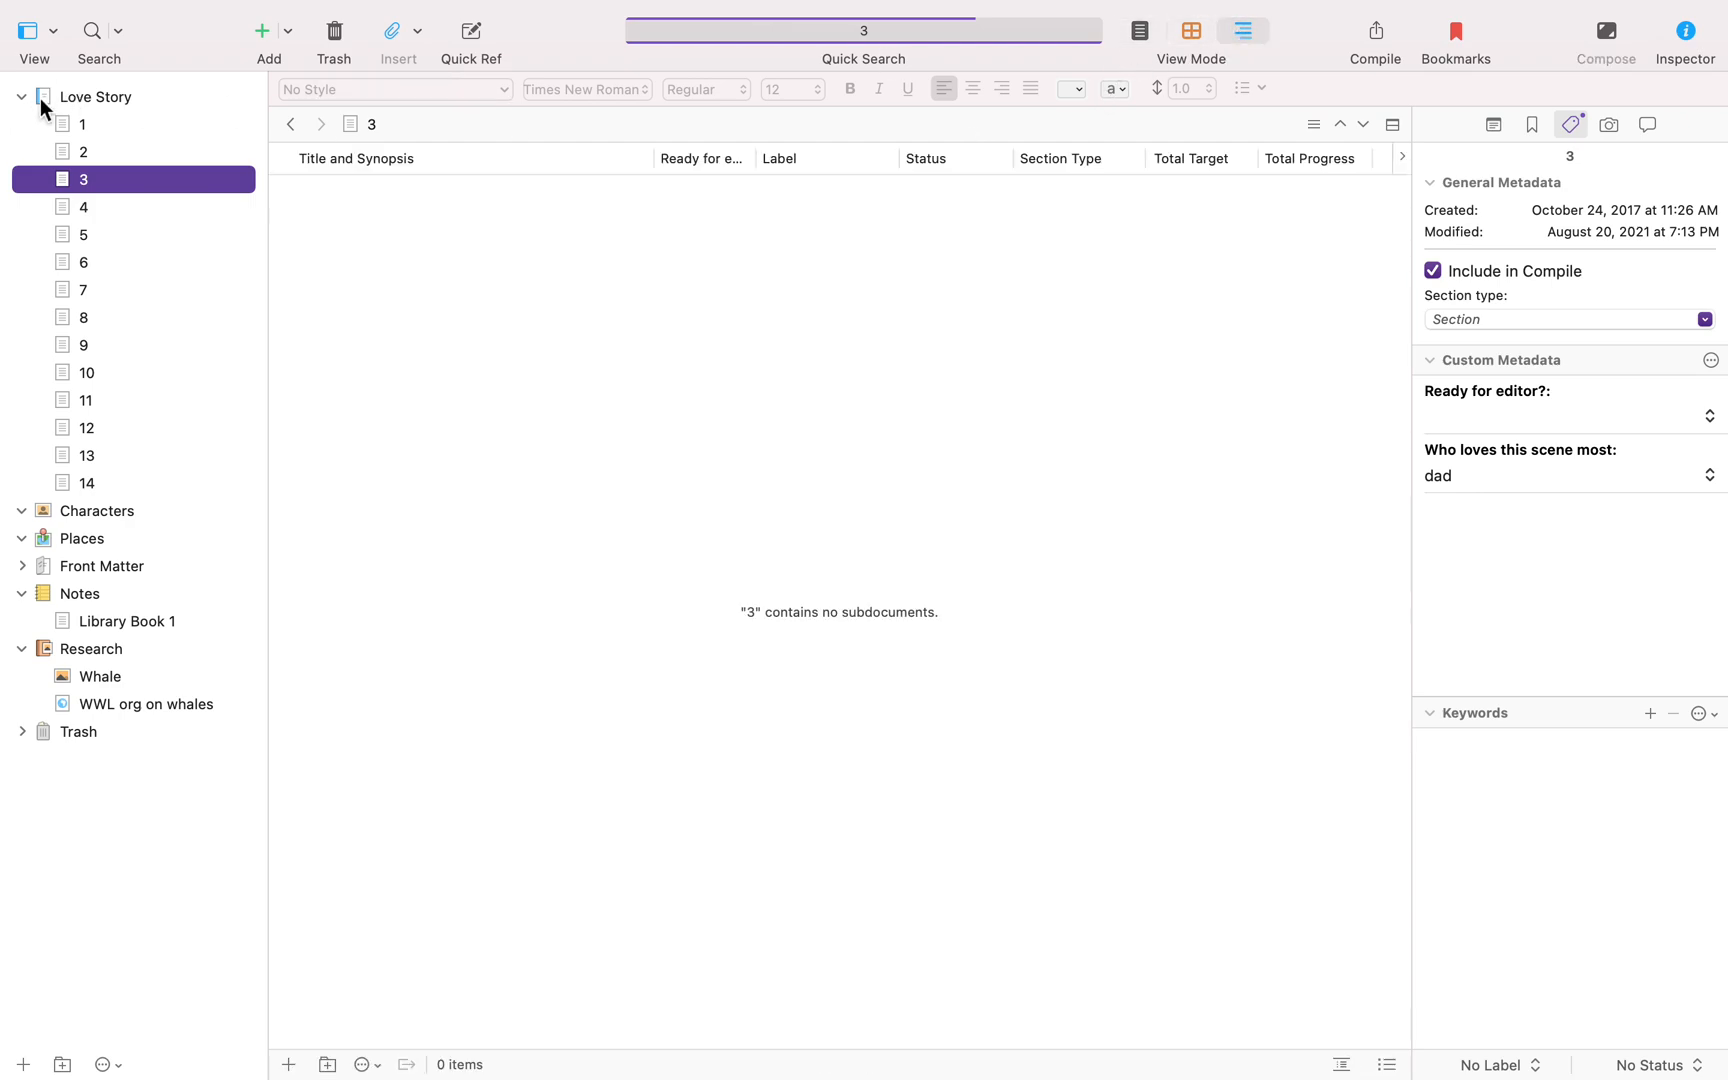
pyautogui.click(59, 93)
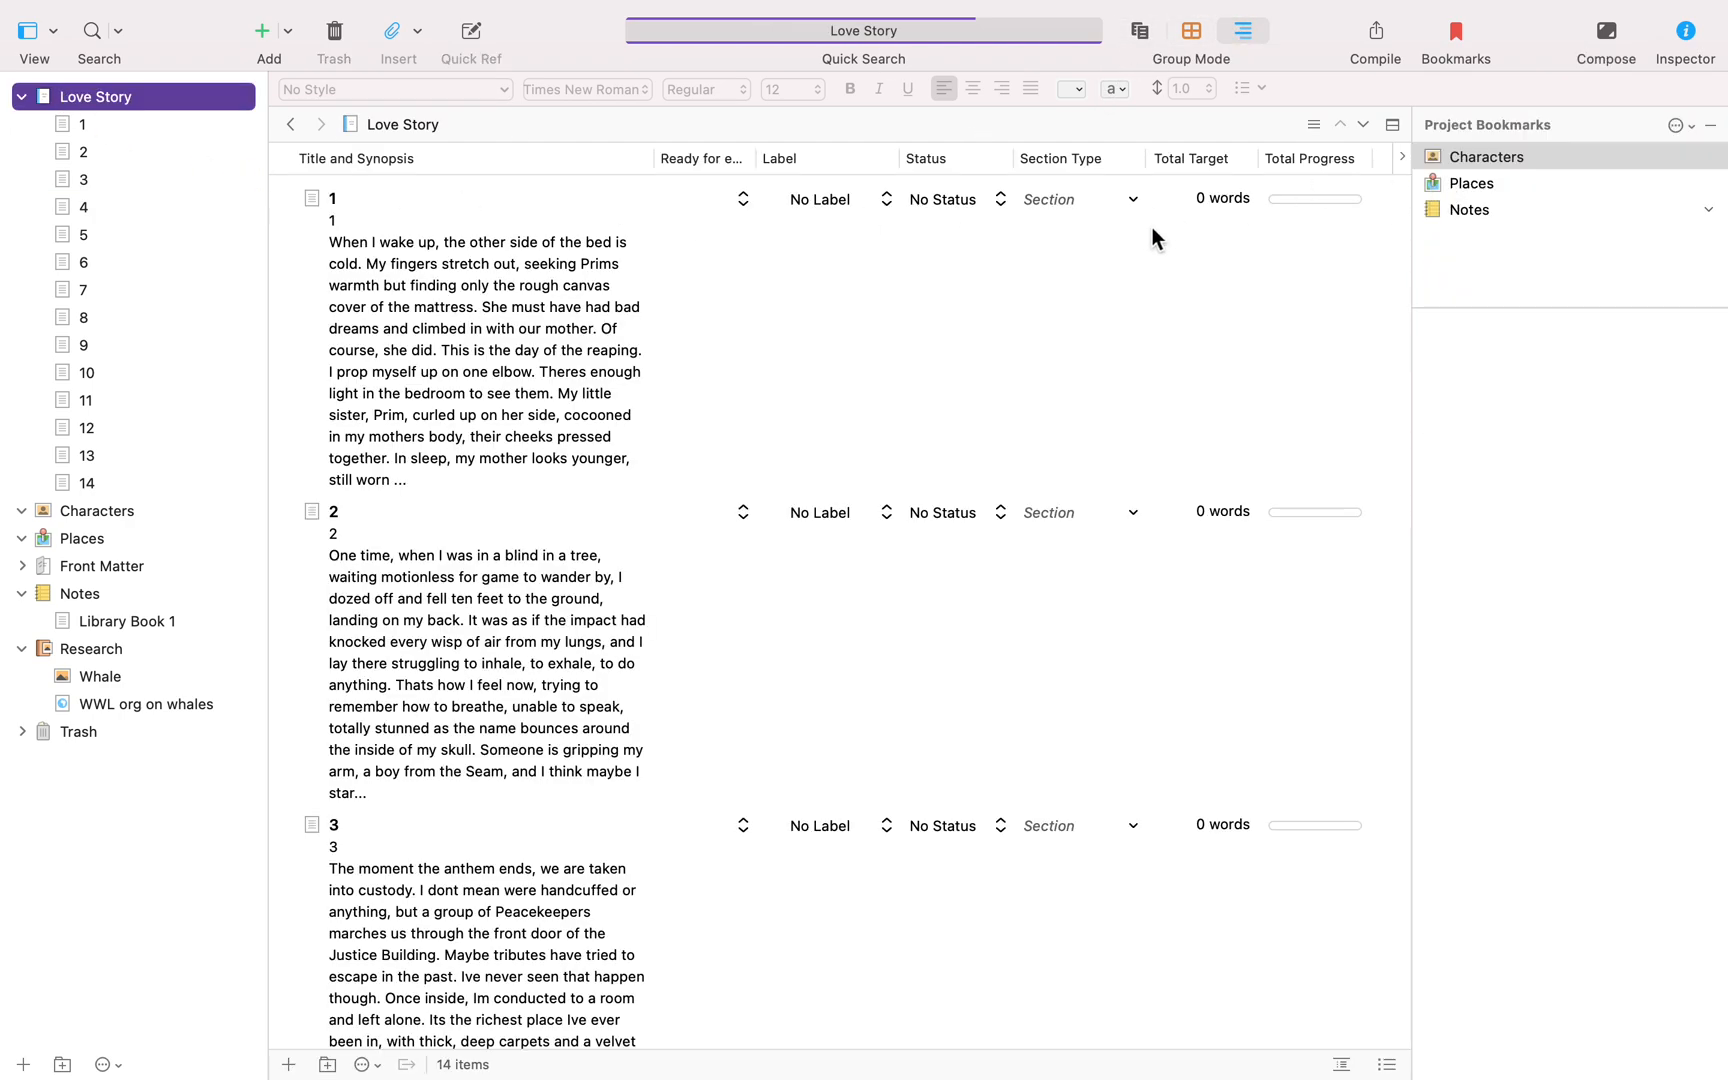
pyautogui.click(1401, 157)
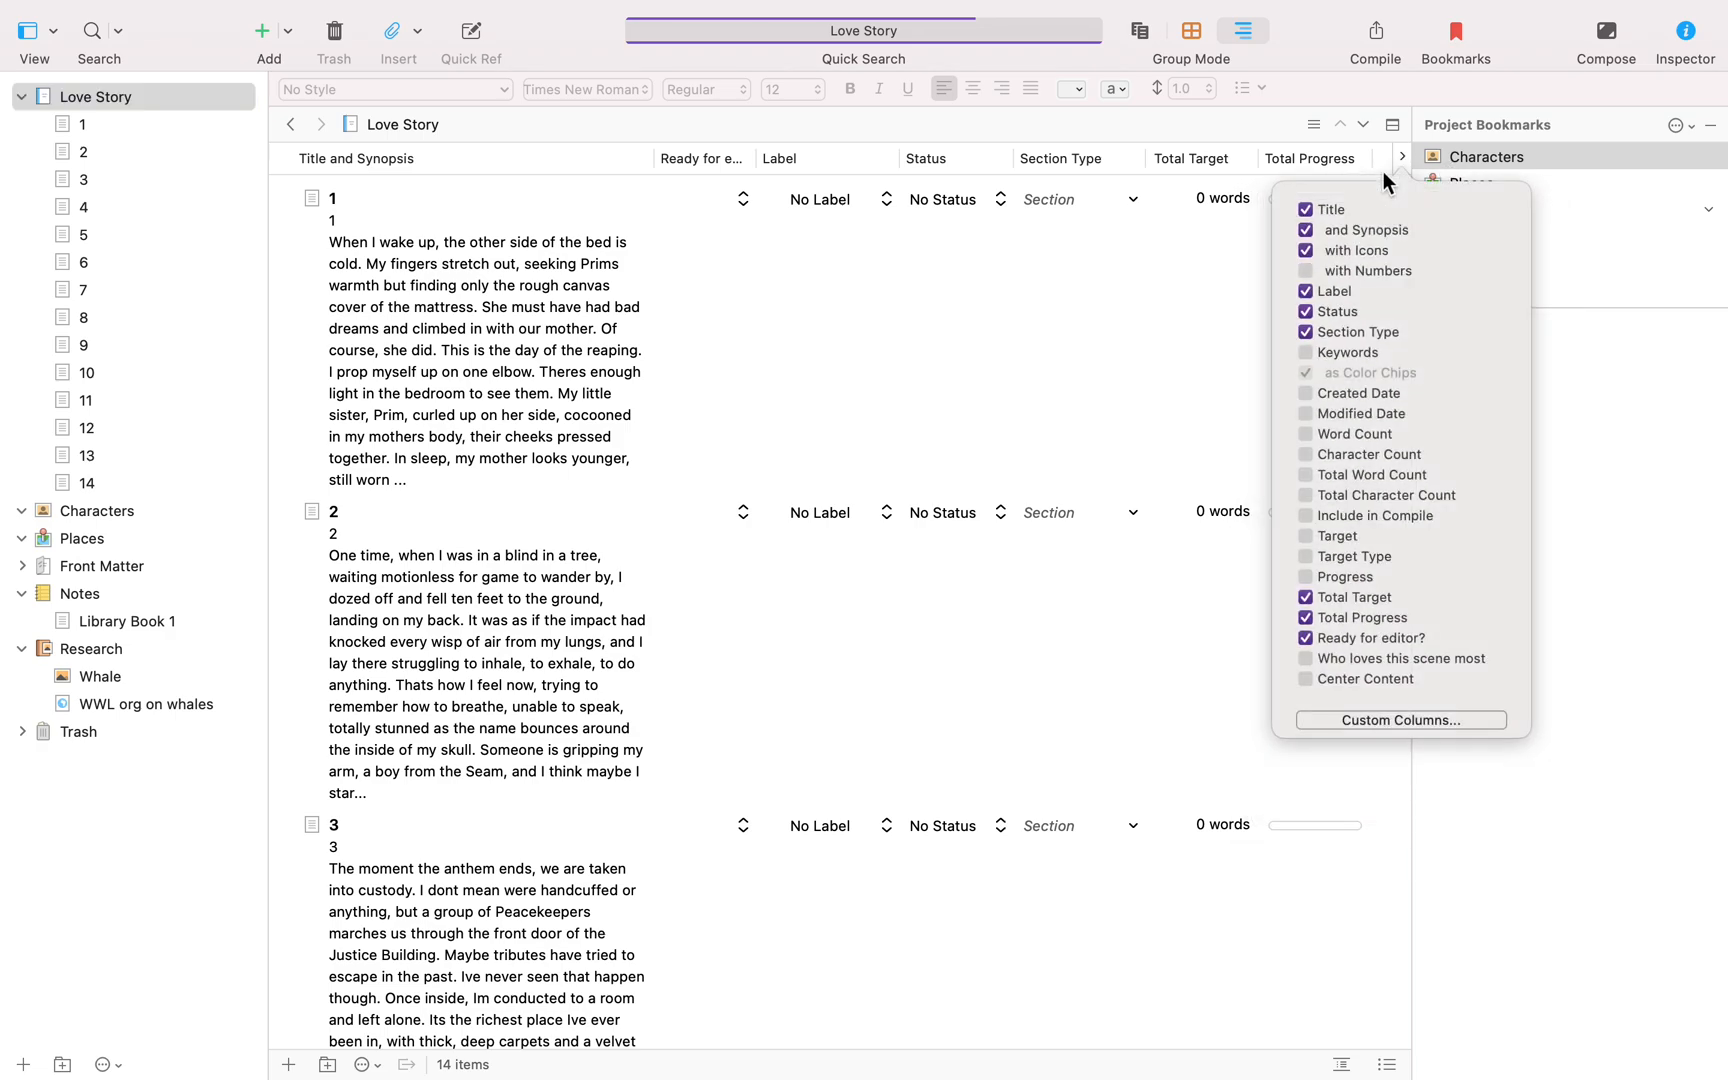
pyautogui.click(1304, 658)
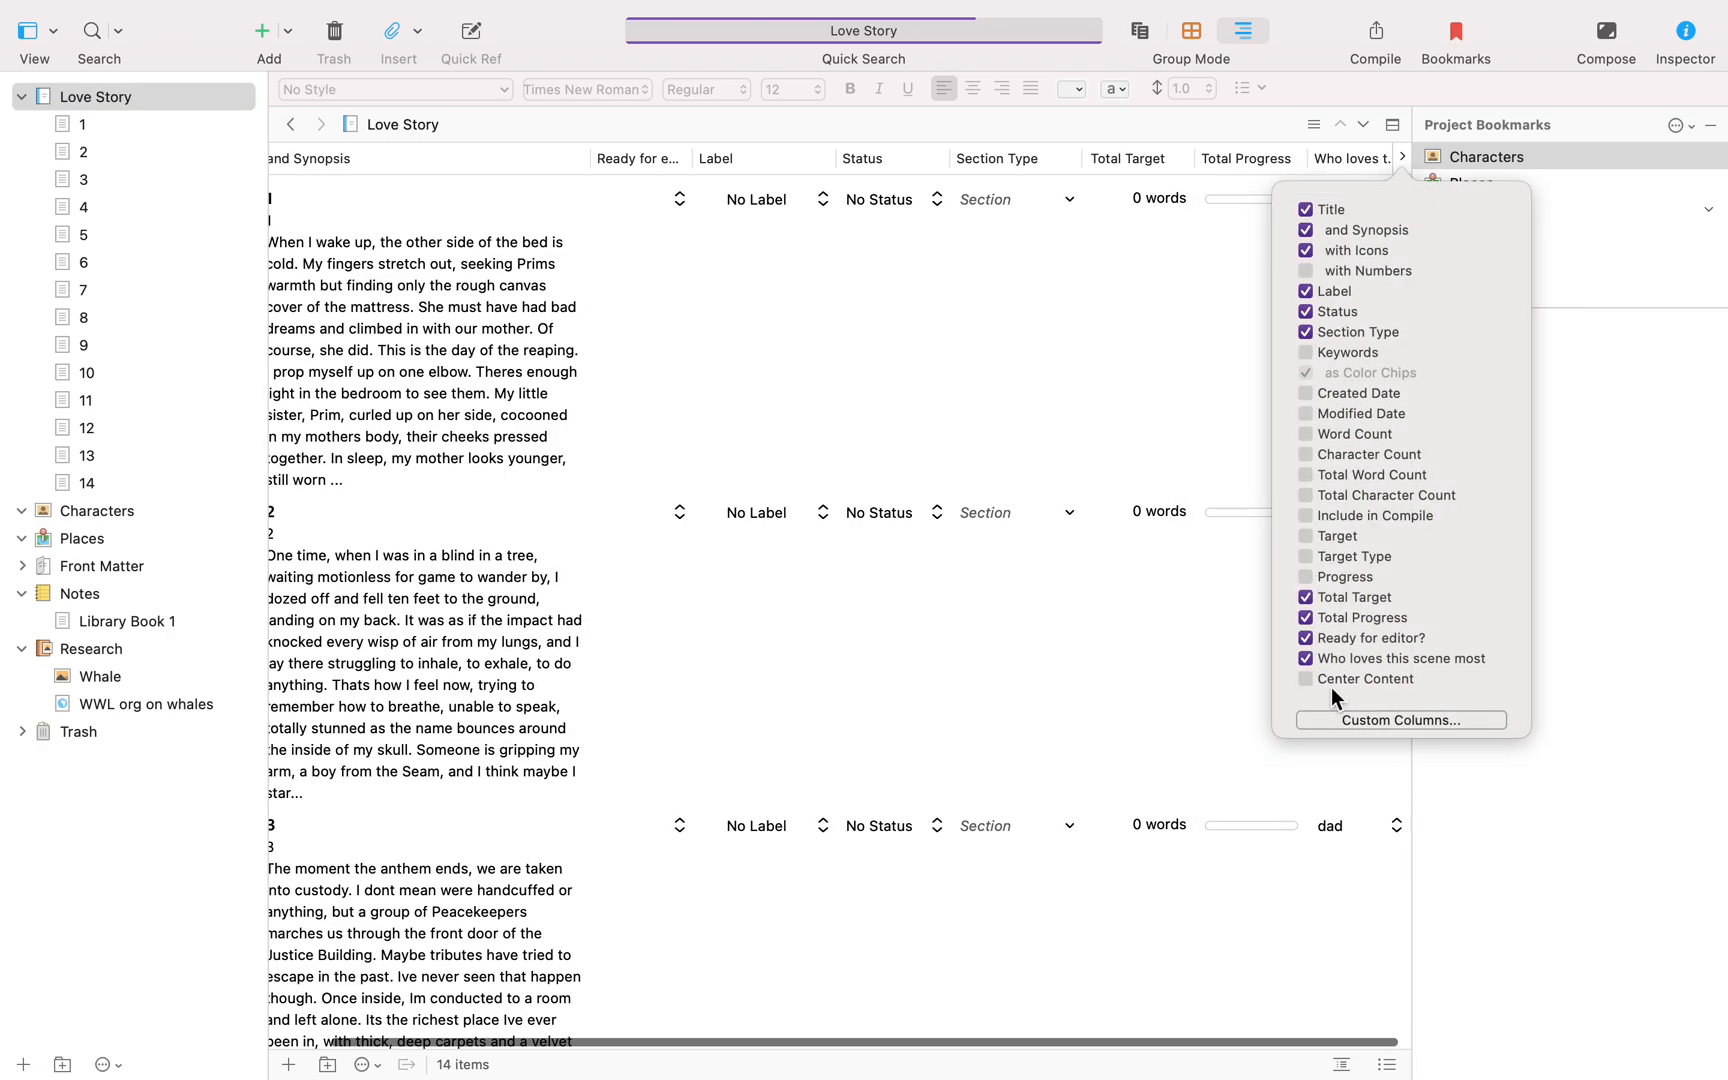
pyautogui.click(1404, 159)
pyautogui.moveTo(1345, 163); pyautogui.dragTo(648, 181)
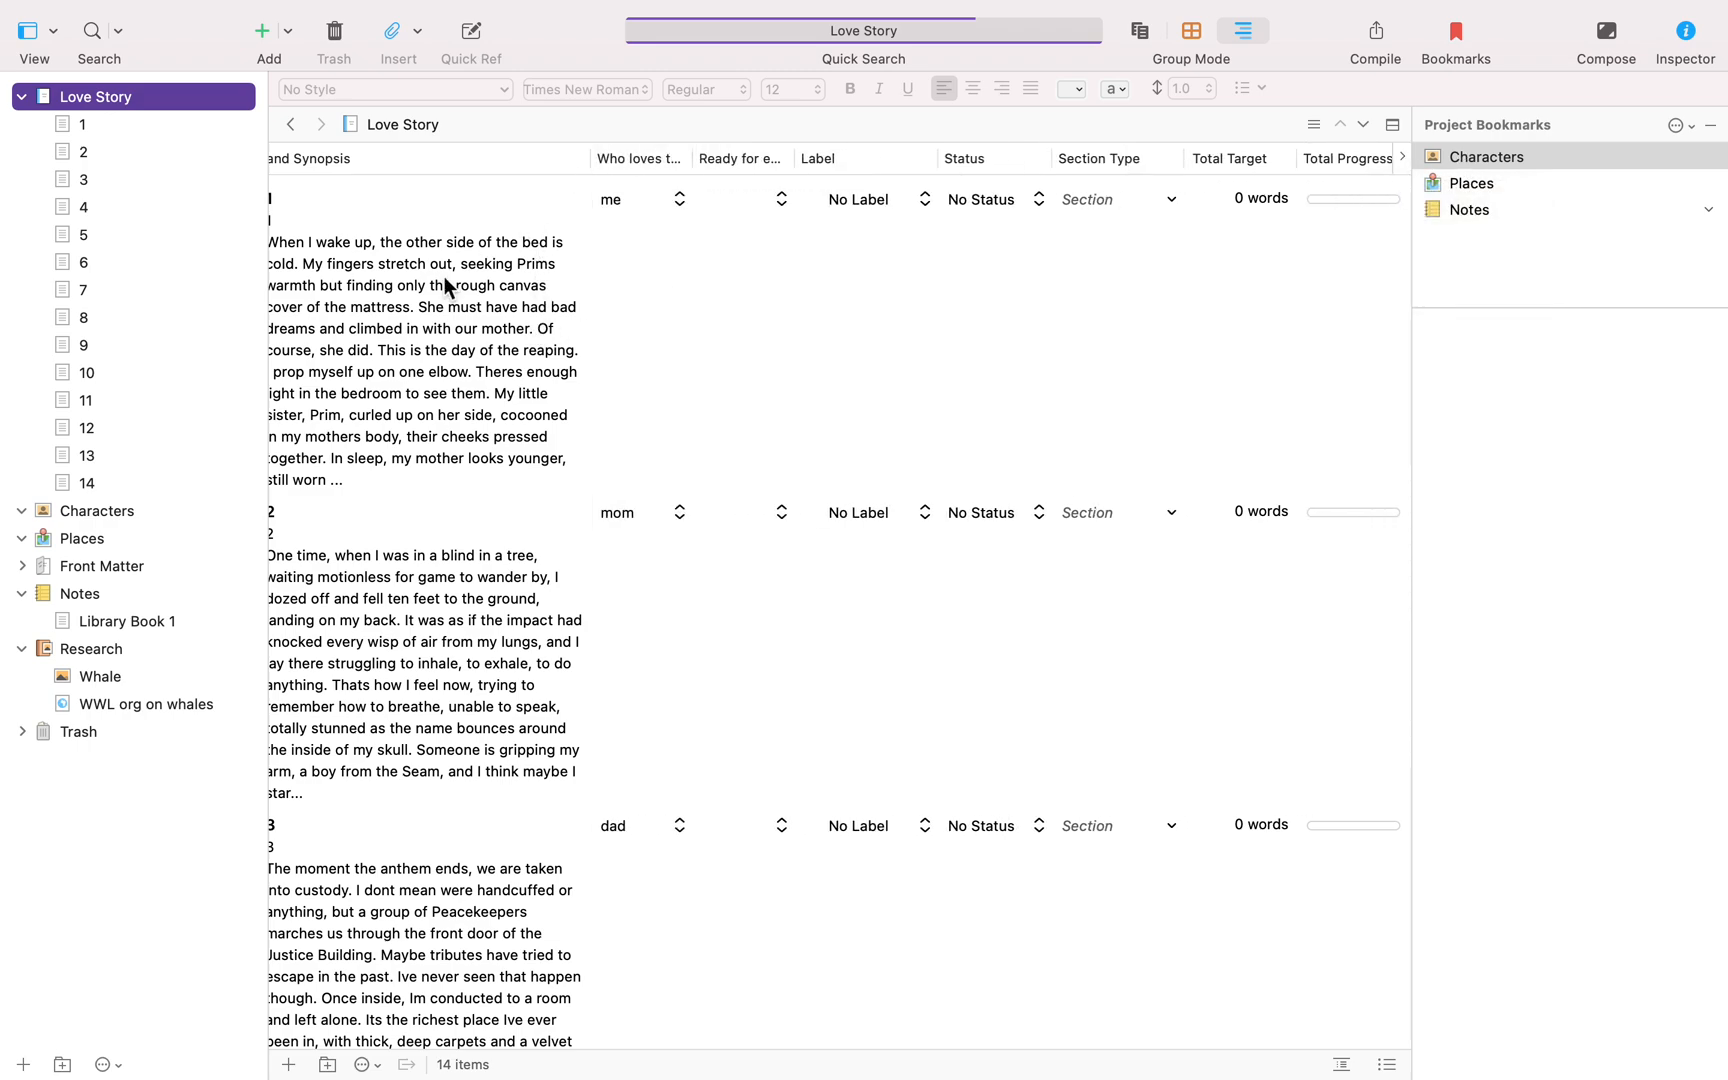
# Examine the choices offered for document 1 in the outliner's "Who loves this scene most" and "Ready for editor?" columns, and the latter's settings.
pyautogui.click(649, 195)
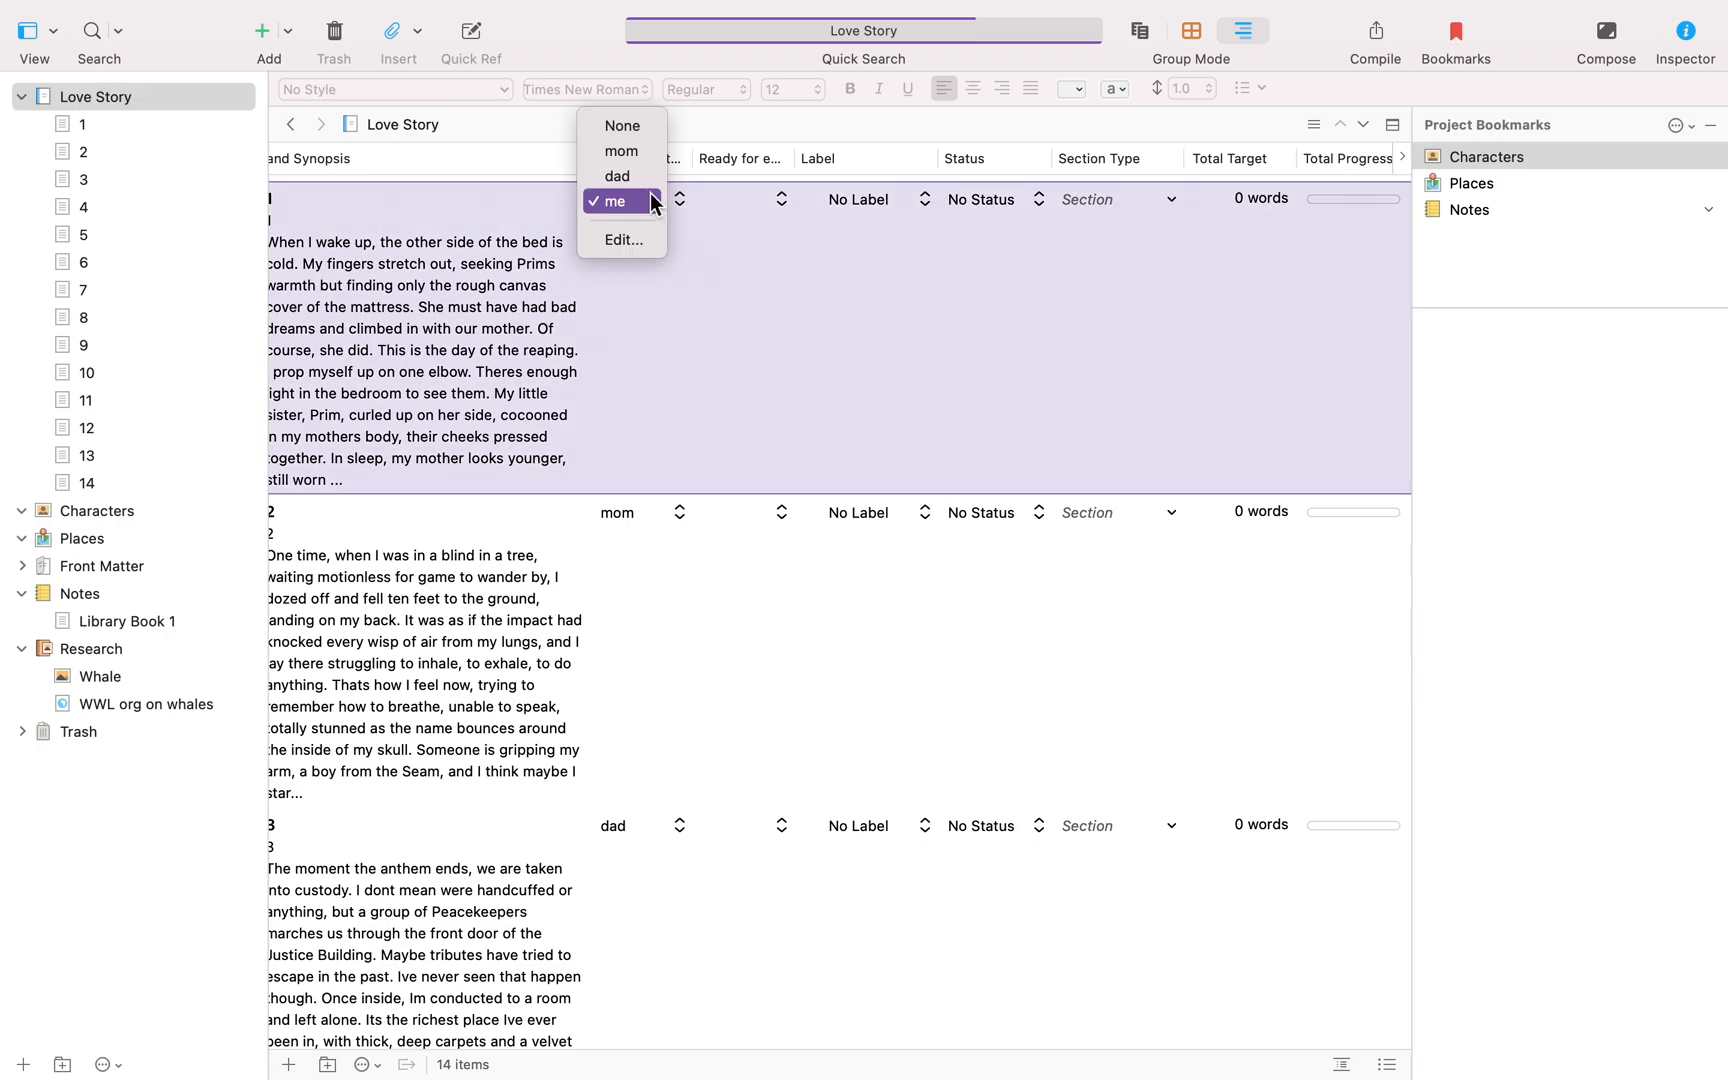
pyautogui.click(644, 200)
pyautogui.click(742, 204)
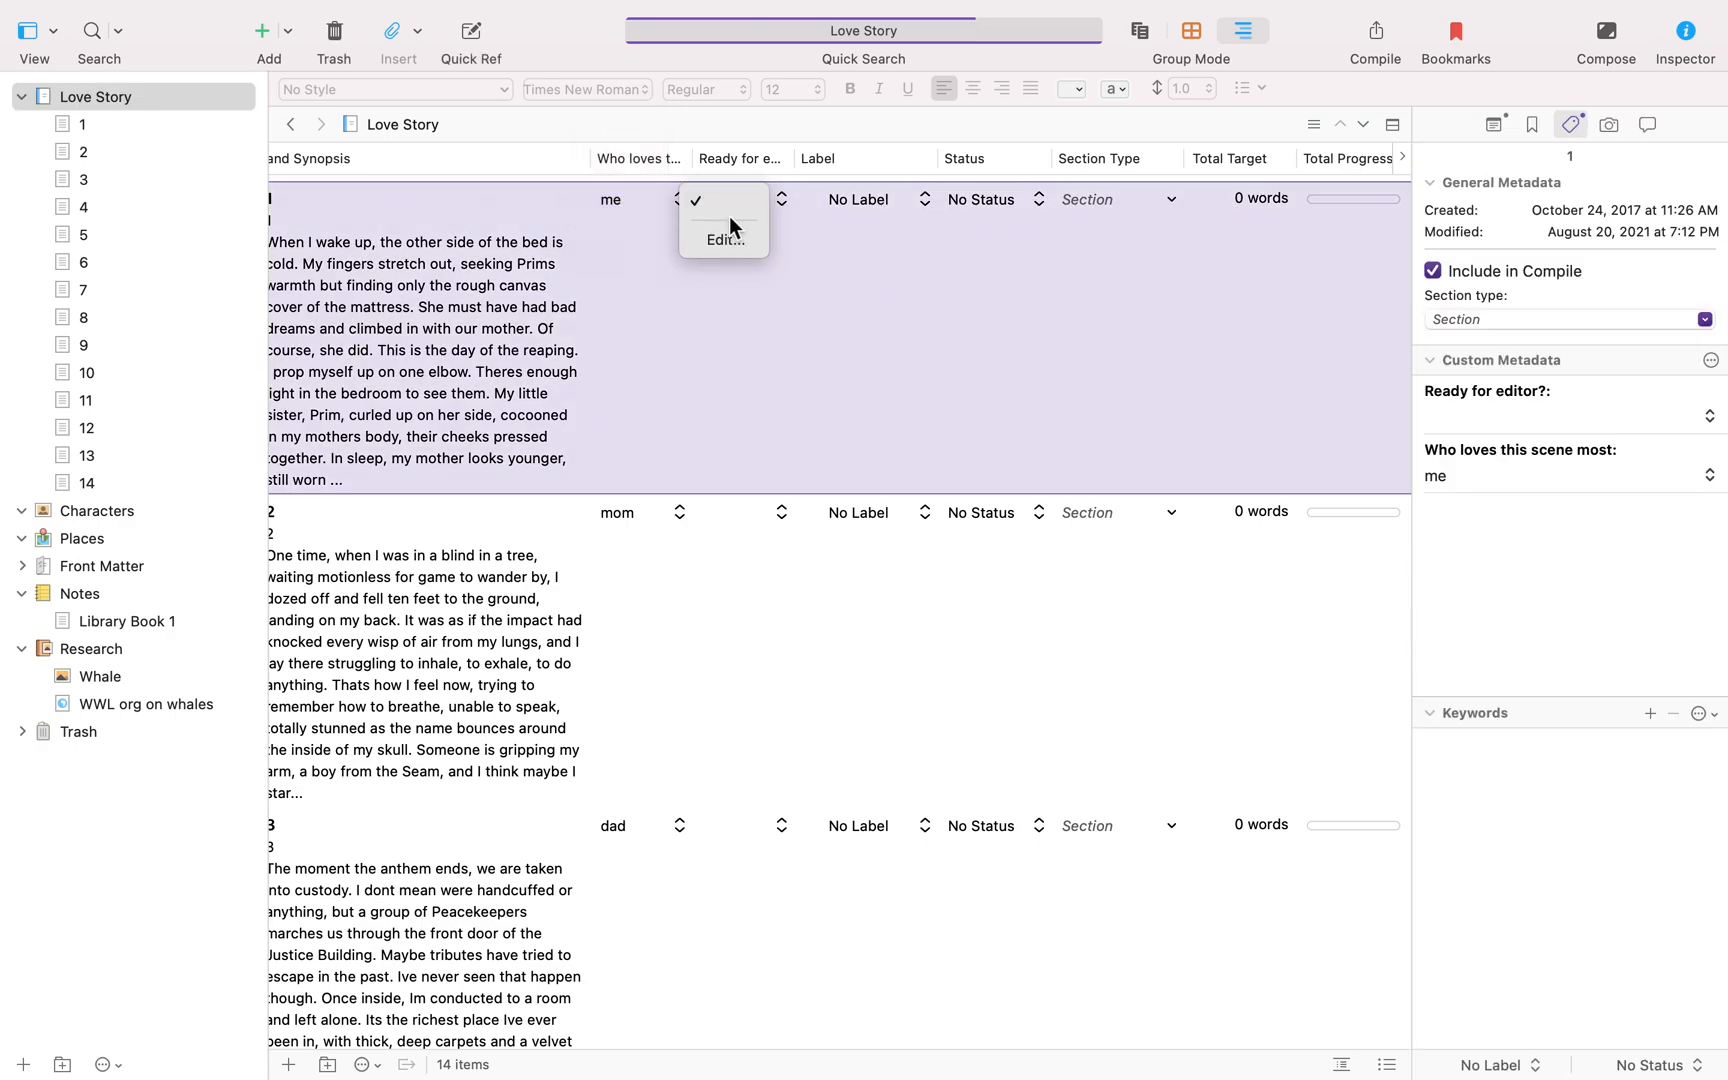
pyautogui.click(728, 205)
pyautogui.click(728, 205)
pyautogui.click(749, 200)
pyautogui.click(780, 199)
pyautogui.click(729, 245)
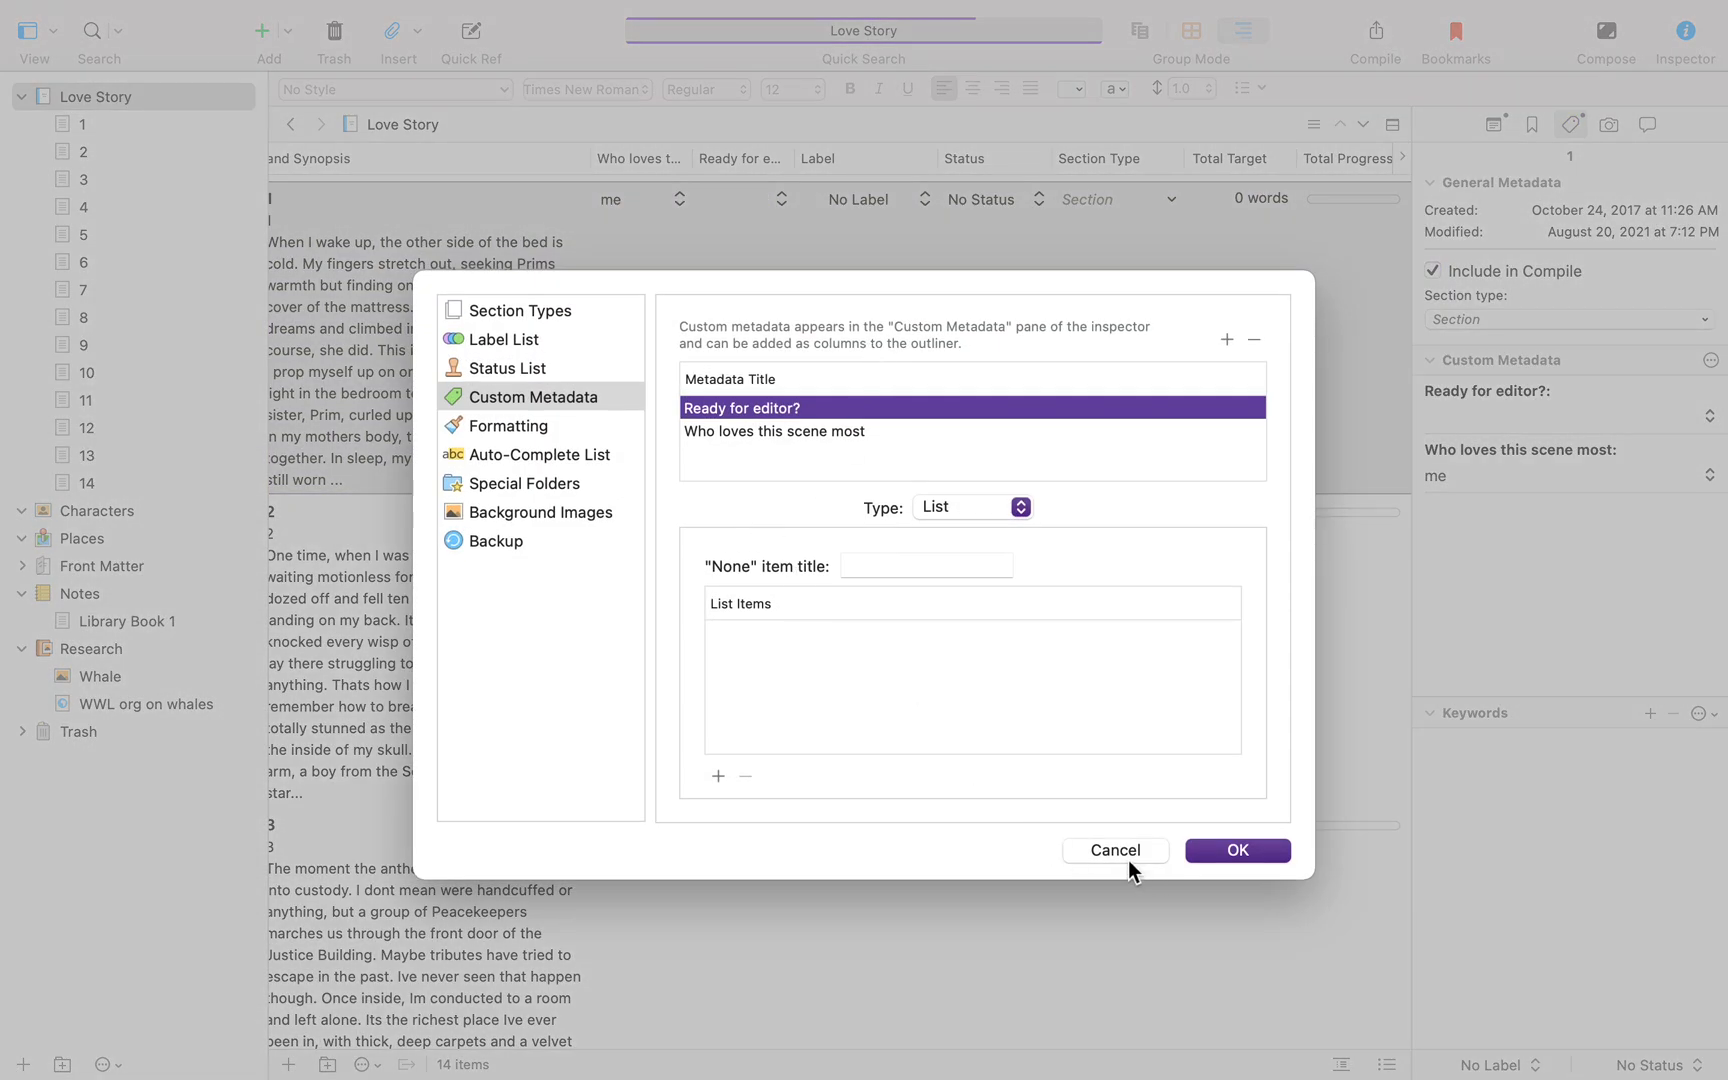
pyautogui.click(1127, 851)
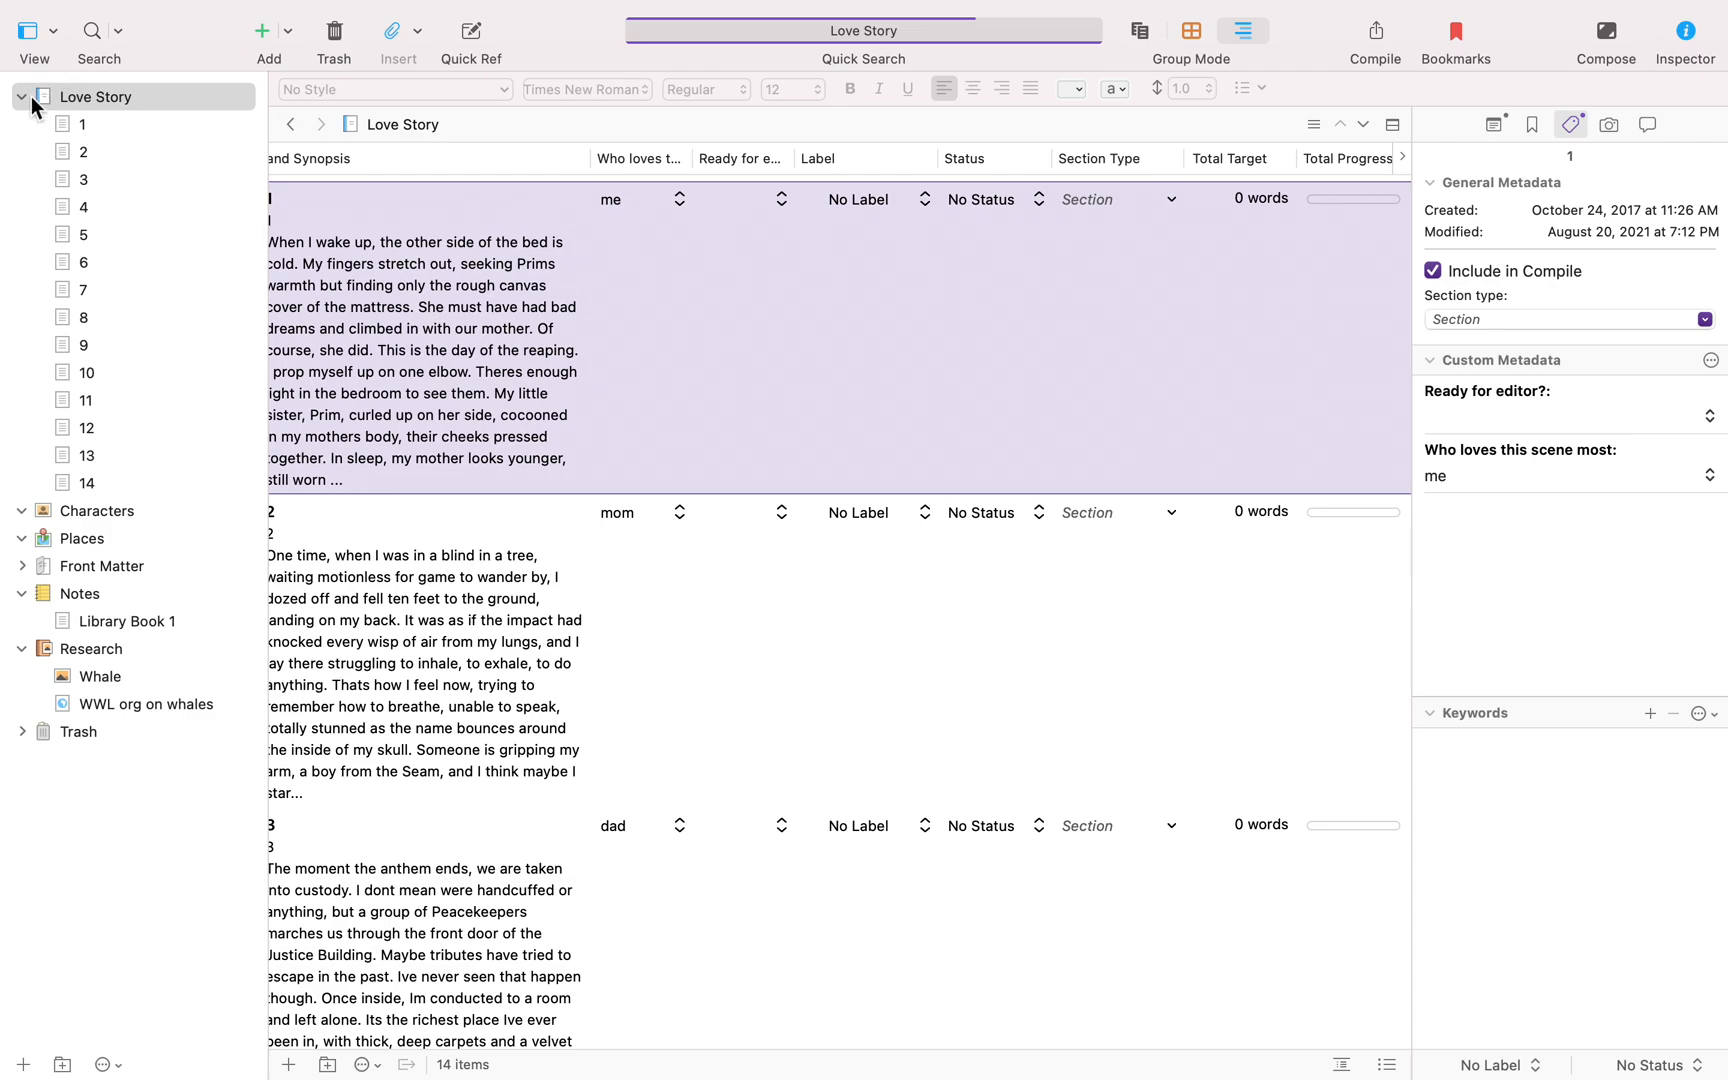
# Add a custom metadata field named "When I finished this scene" from document 1's custom metadata settings.
pyautogui.click(74, 128)
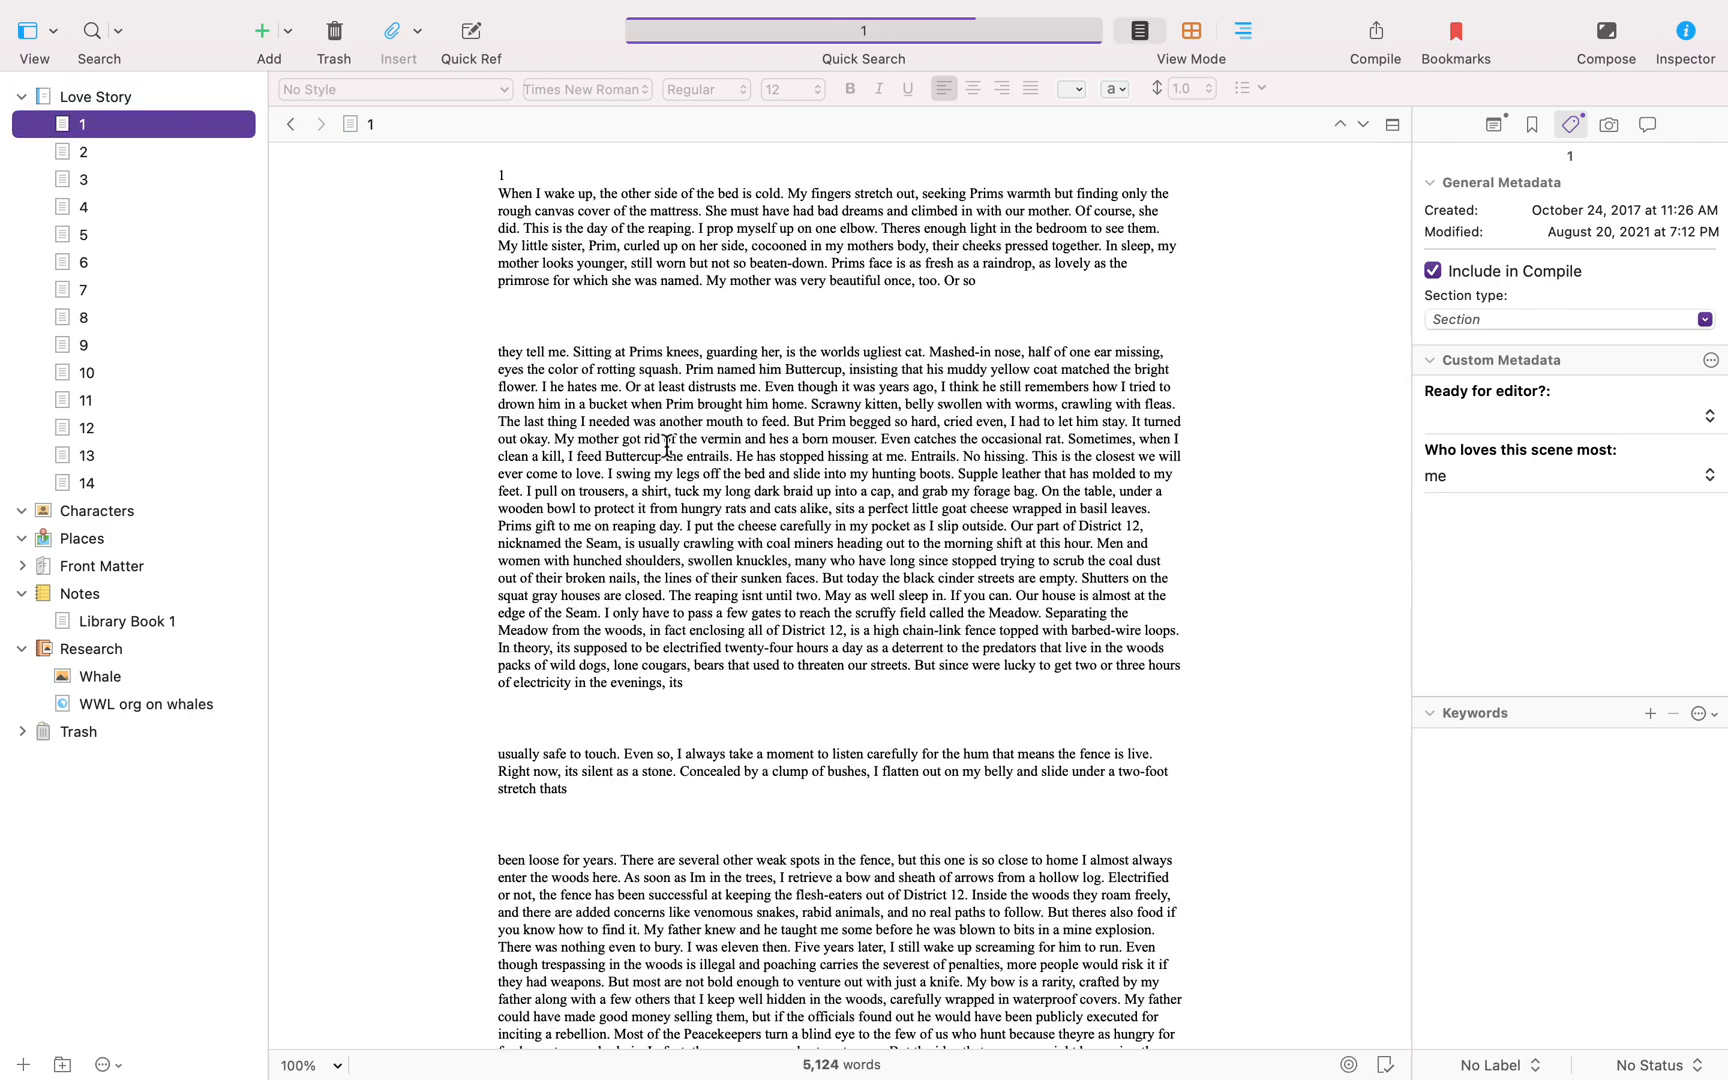
pyautogui.click(1711, 360)
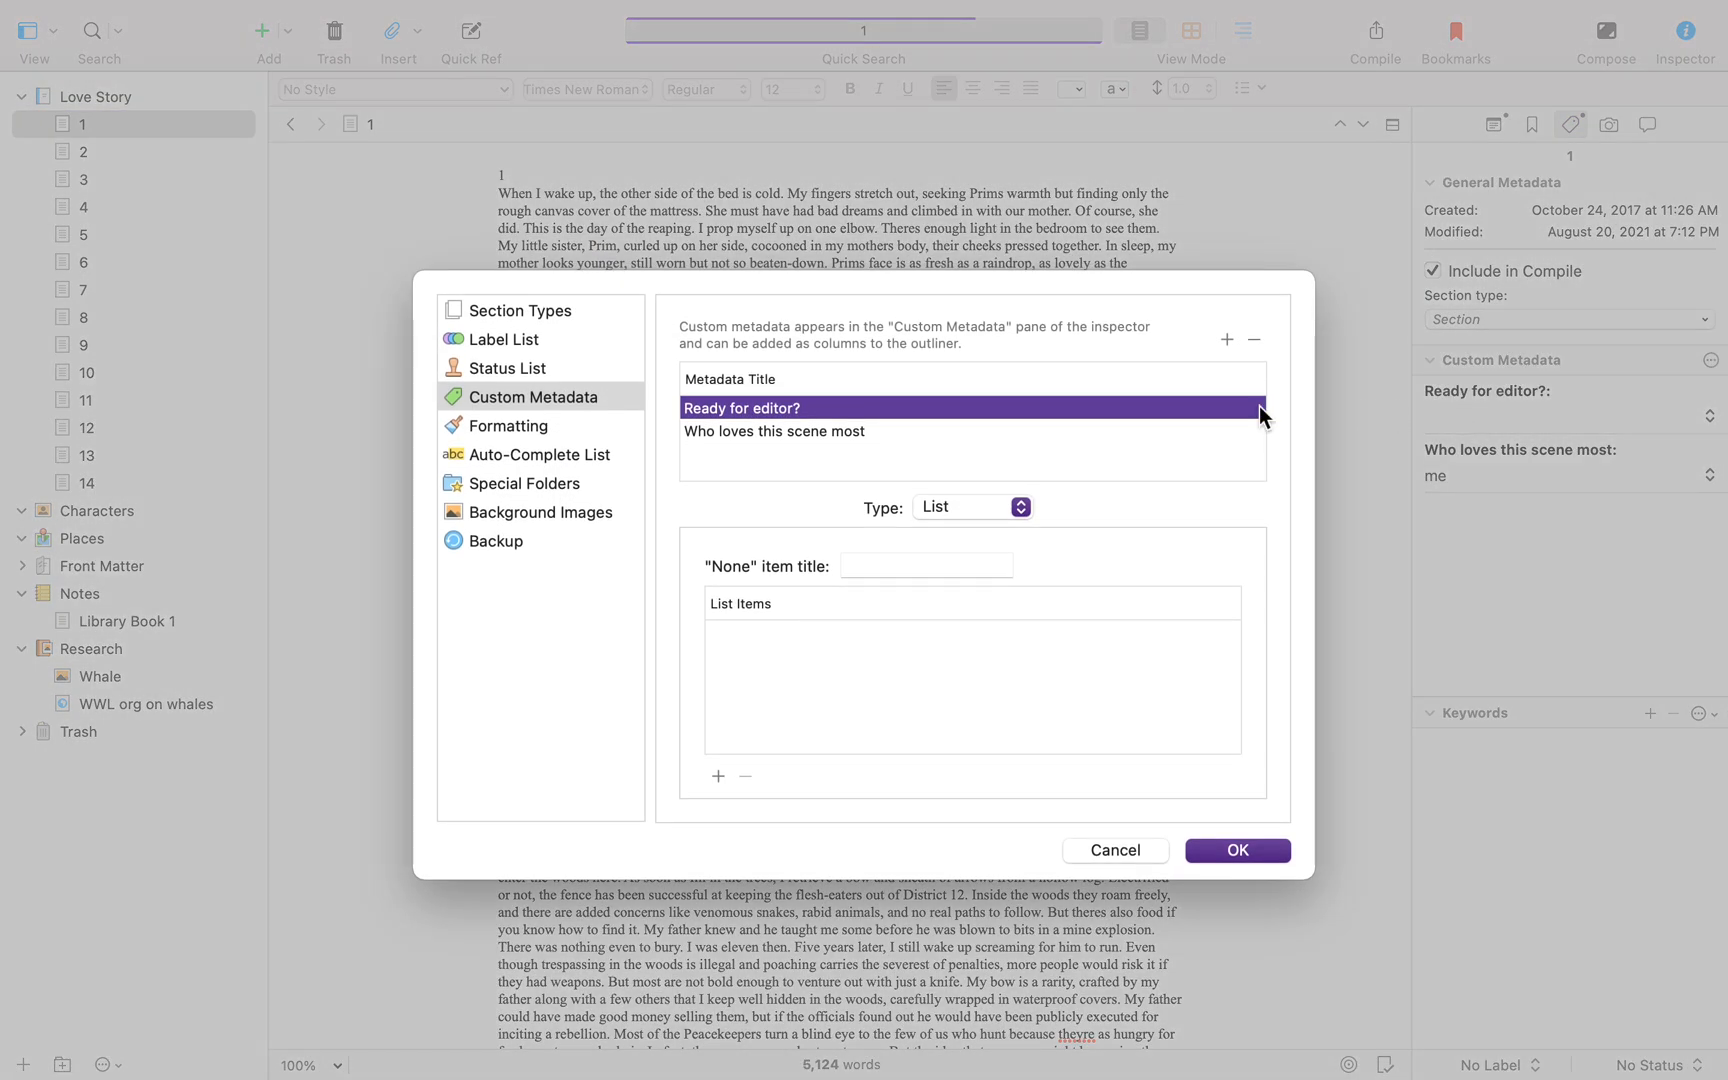
pyautogui.click(1226, 341)
pyautogui.click(952, 508)
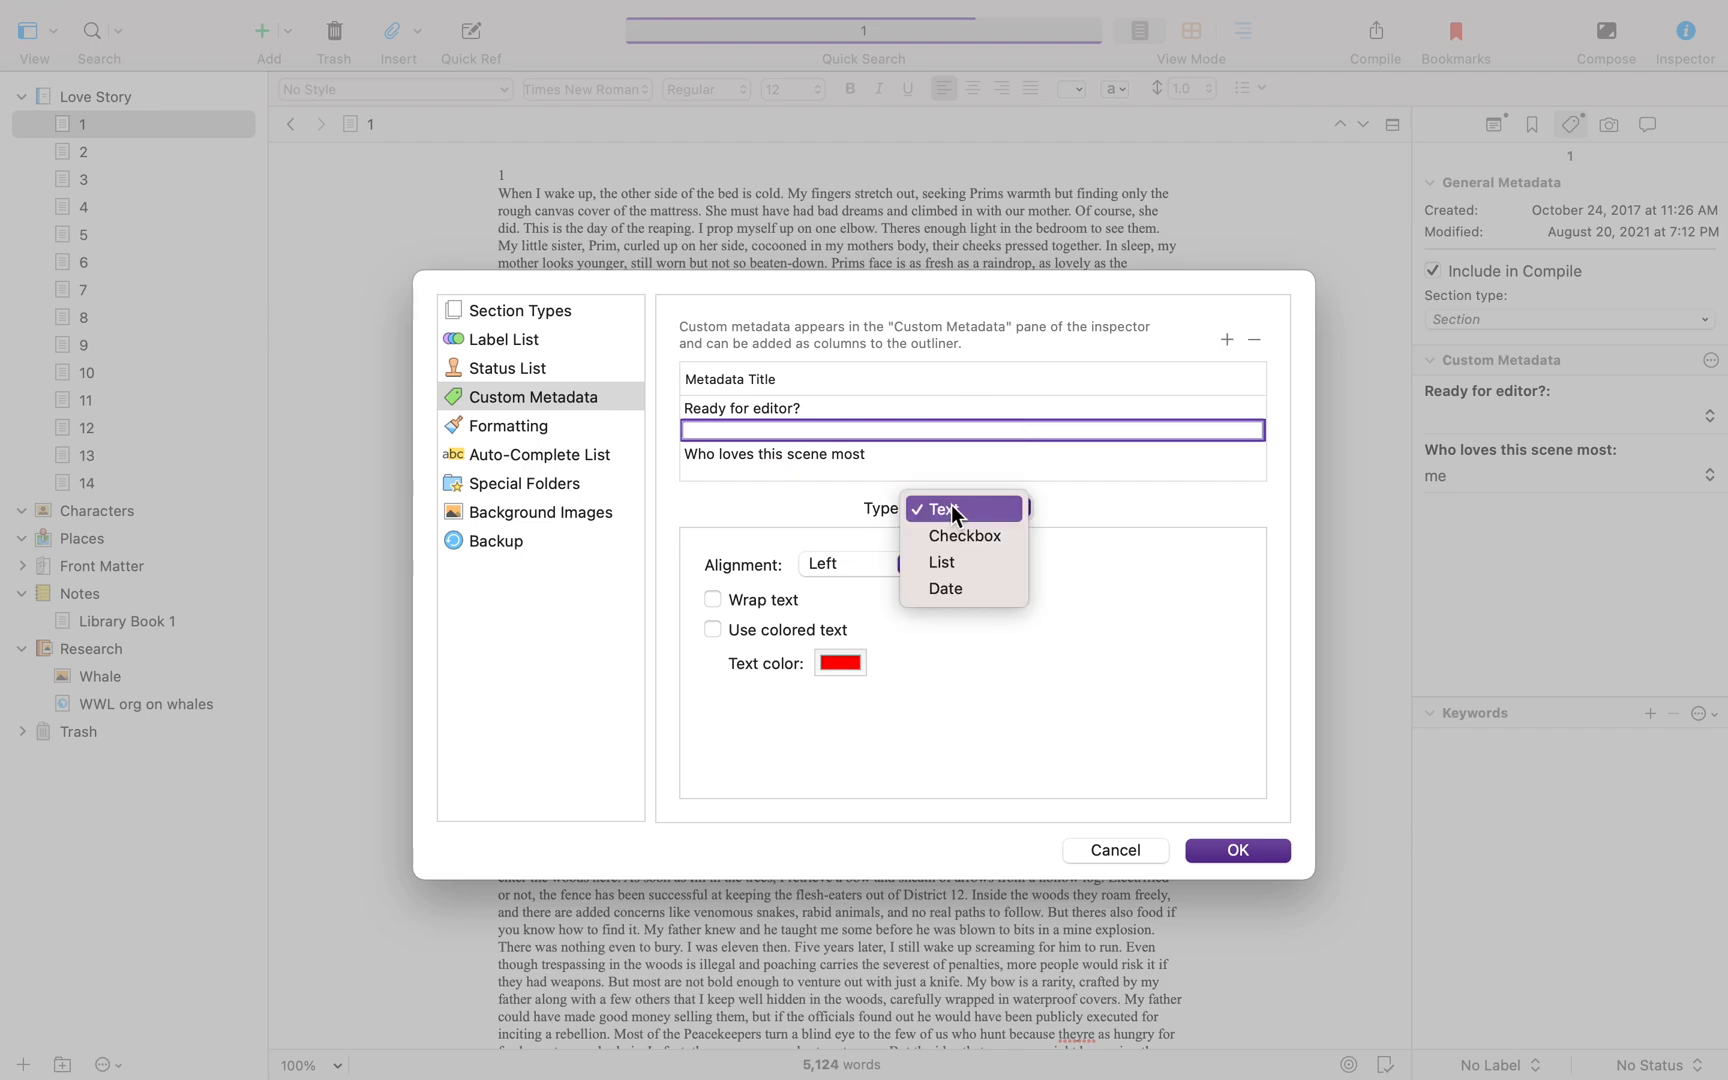
pyautogui.click(957, 513)
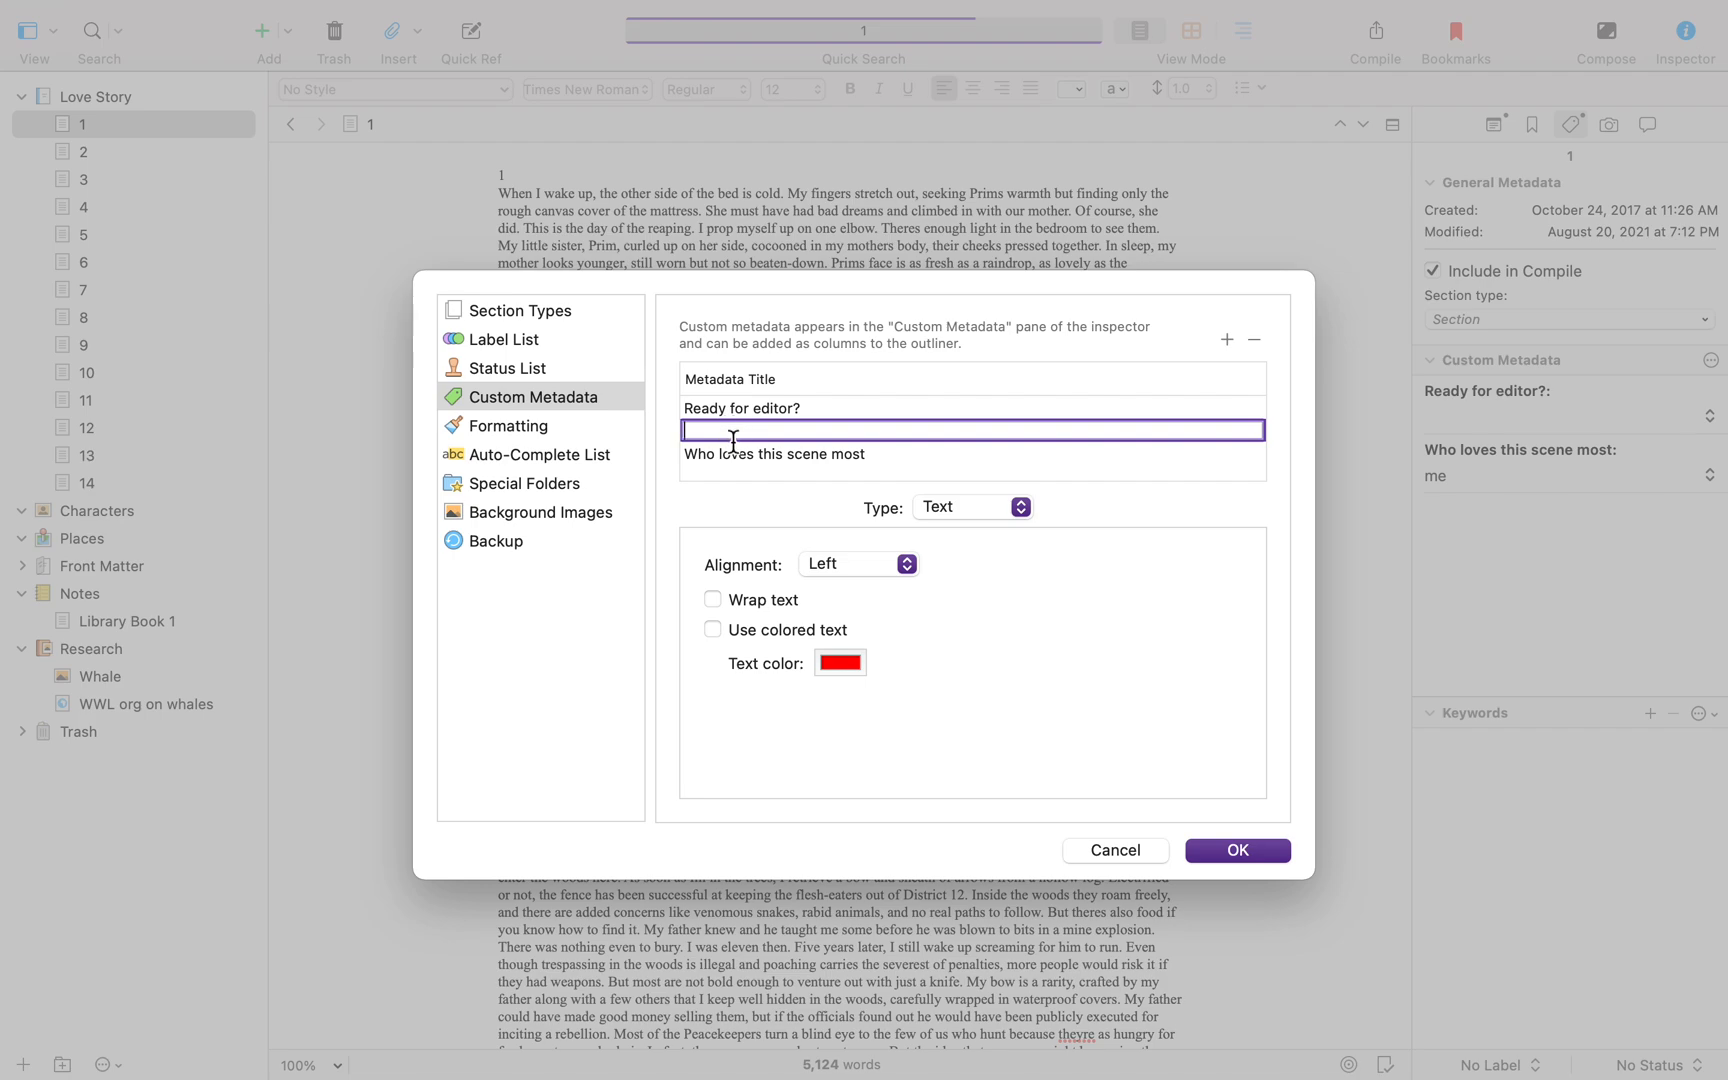
pyautogui.write('When I finished this scene')
pyautogui.press('Return')
# Make "When I finished this scene" a Date field with the Short format and save the metadata settings.
pyautogui.click(960, 501)
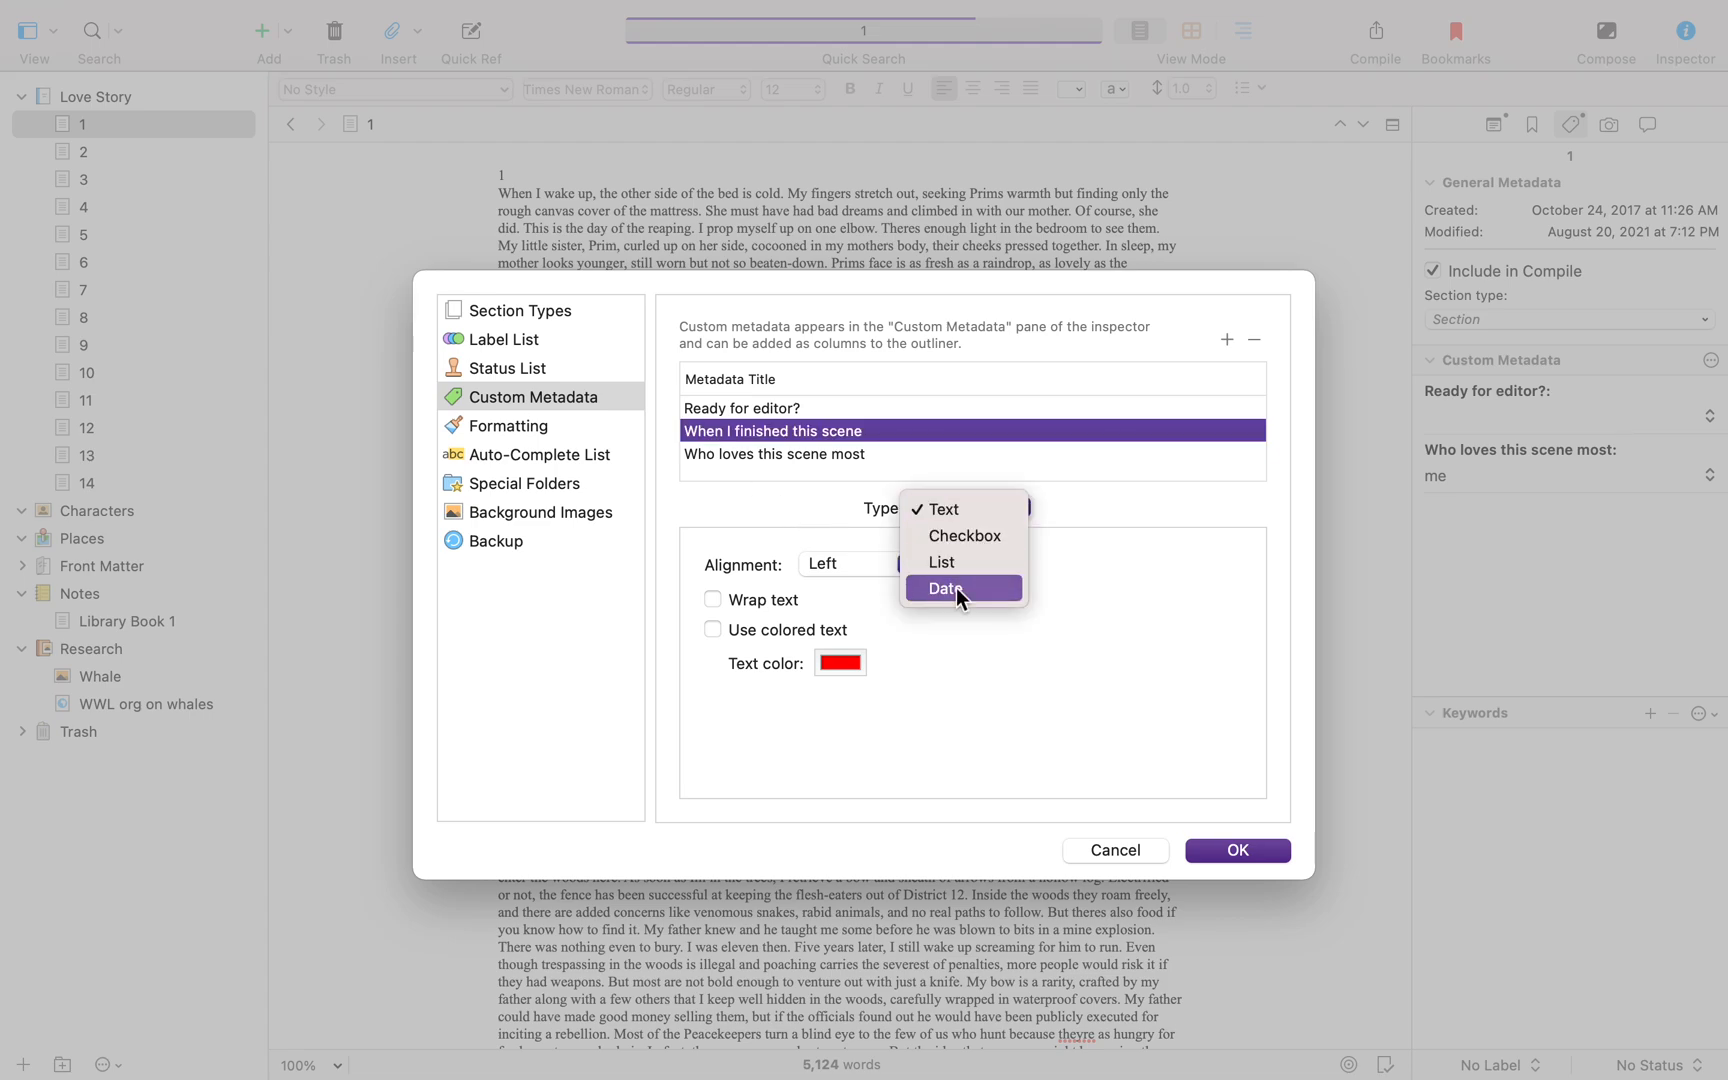
pyautogui.click(956, 587)
pyautogui.click(900, 559)
pyautogui.click(898, 560)
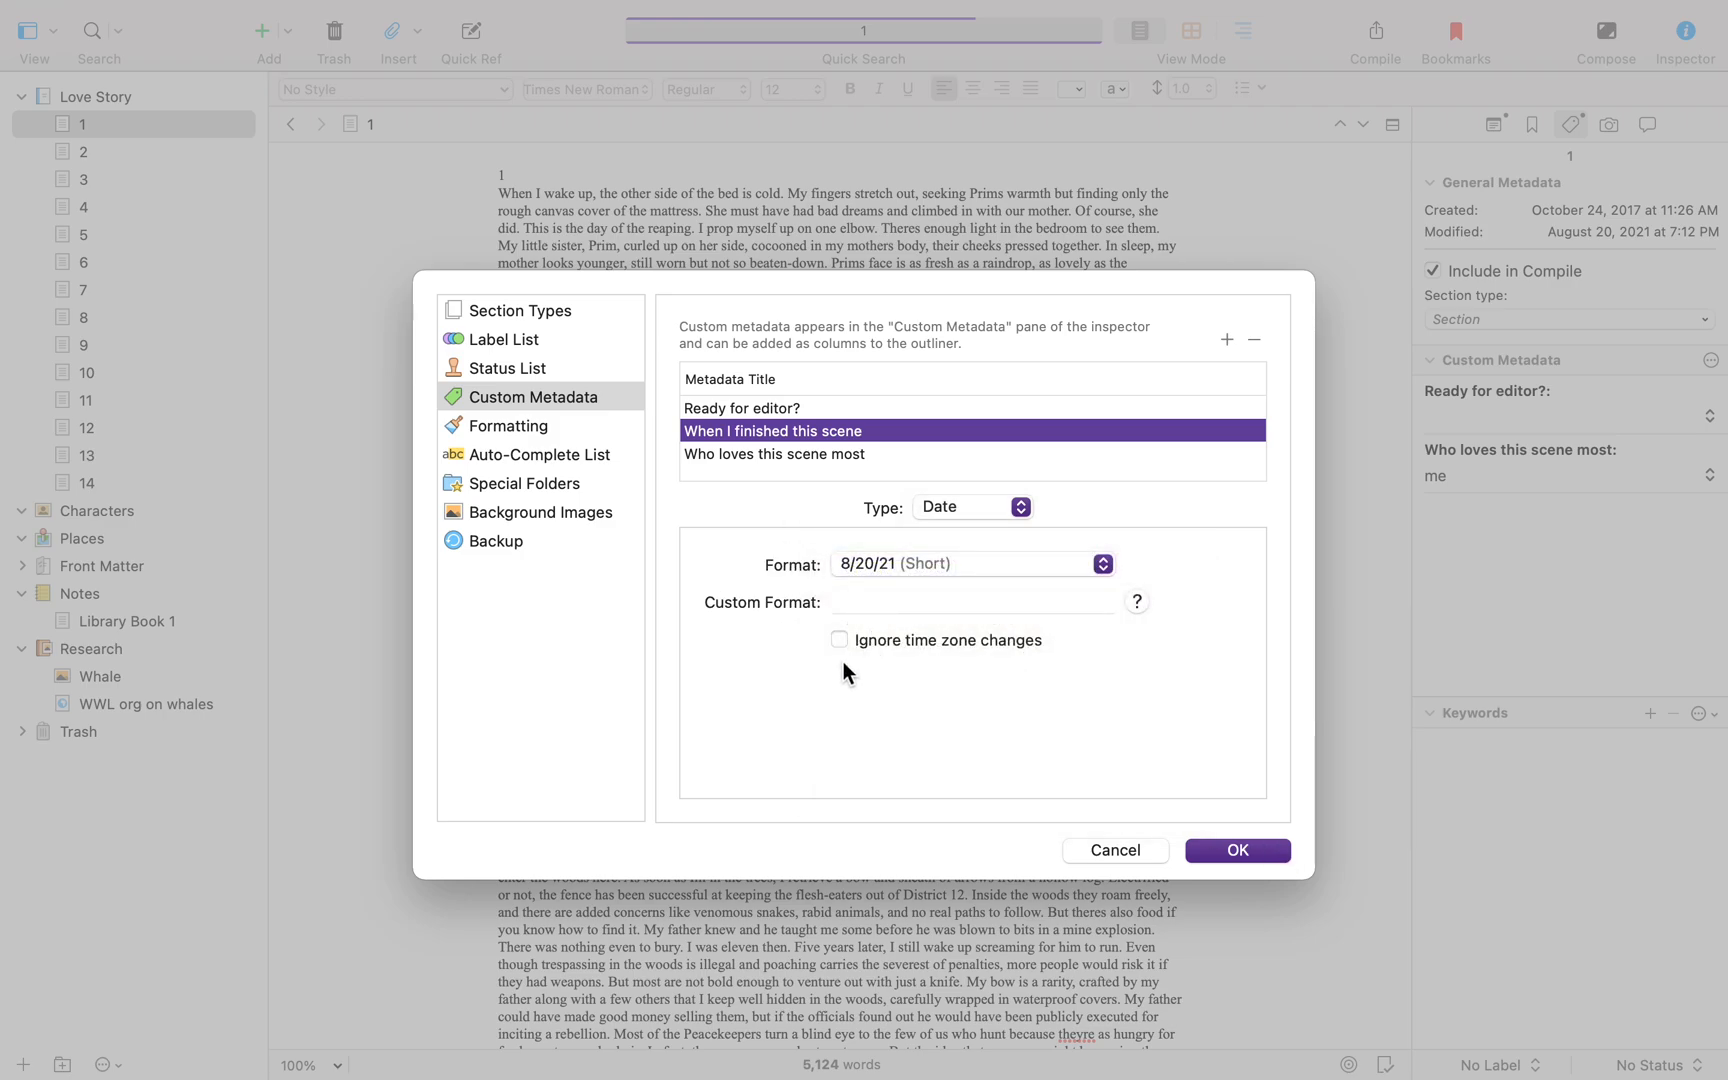
pyautogui.click(1247, 858)
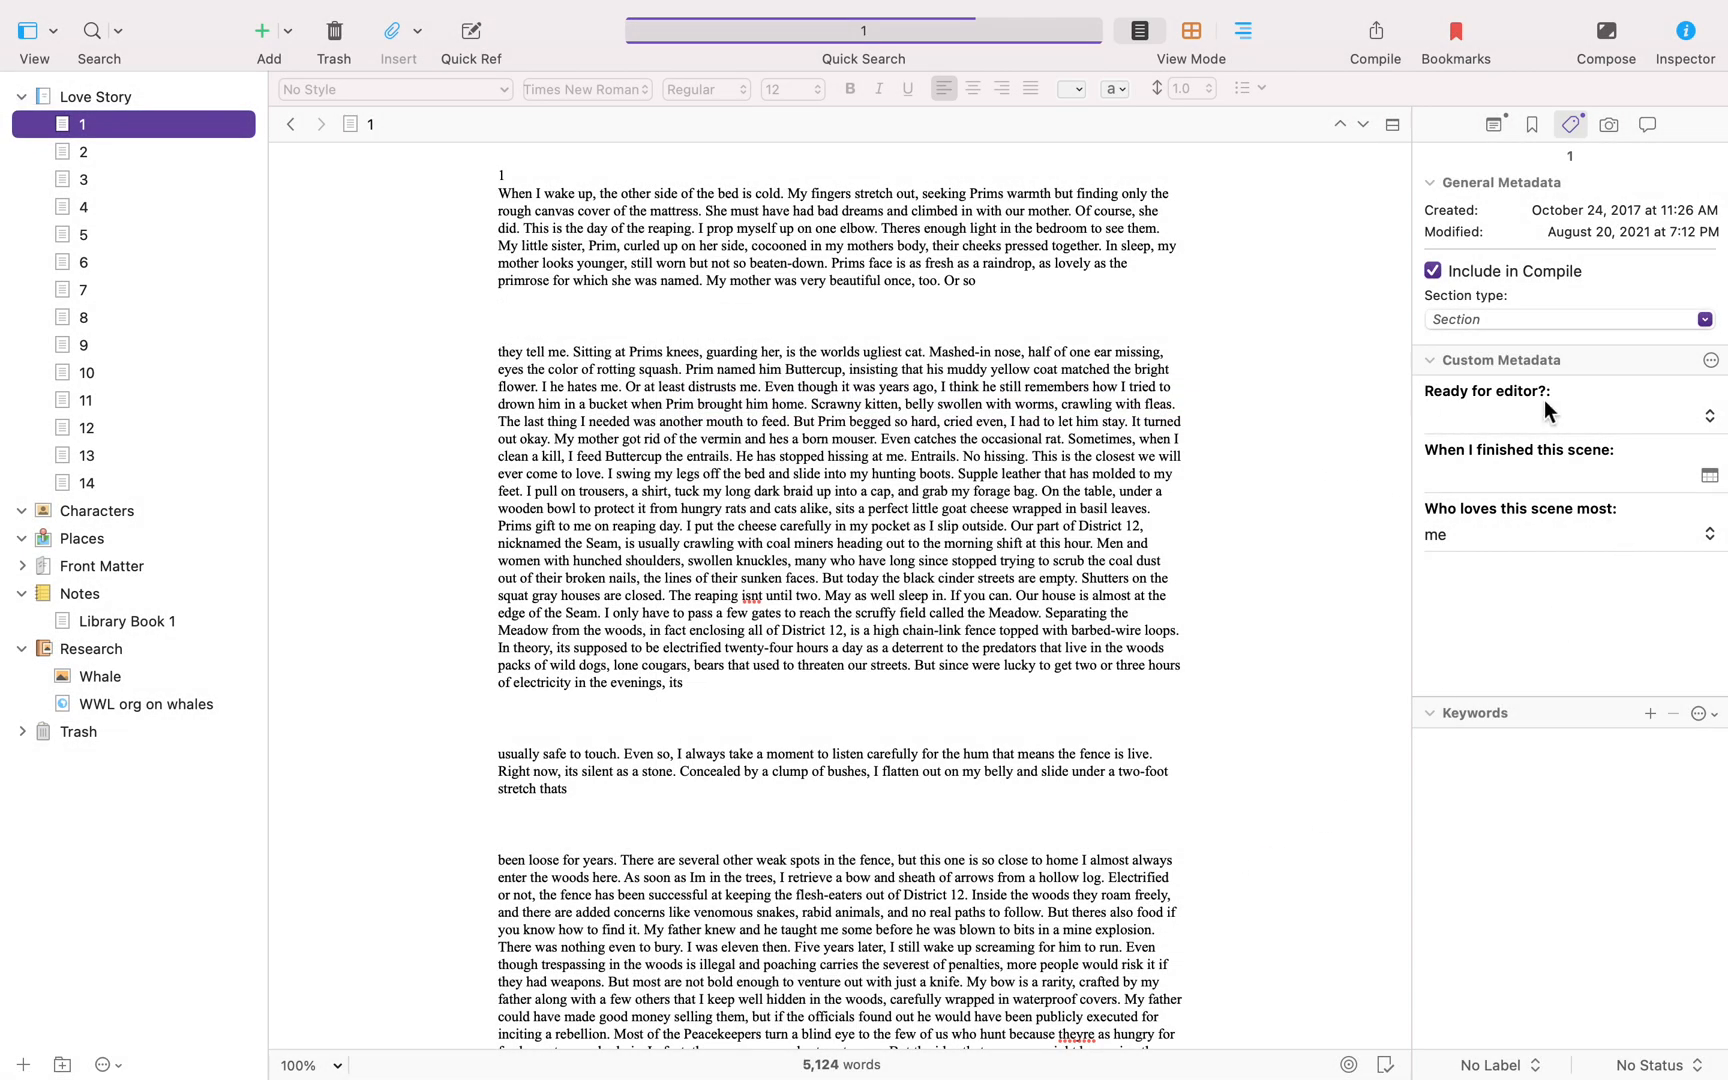
# Set "When I finished this scene" to 8/18/21 for document 1.
pyautogui.click(1558, 472)
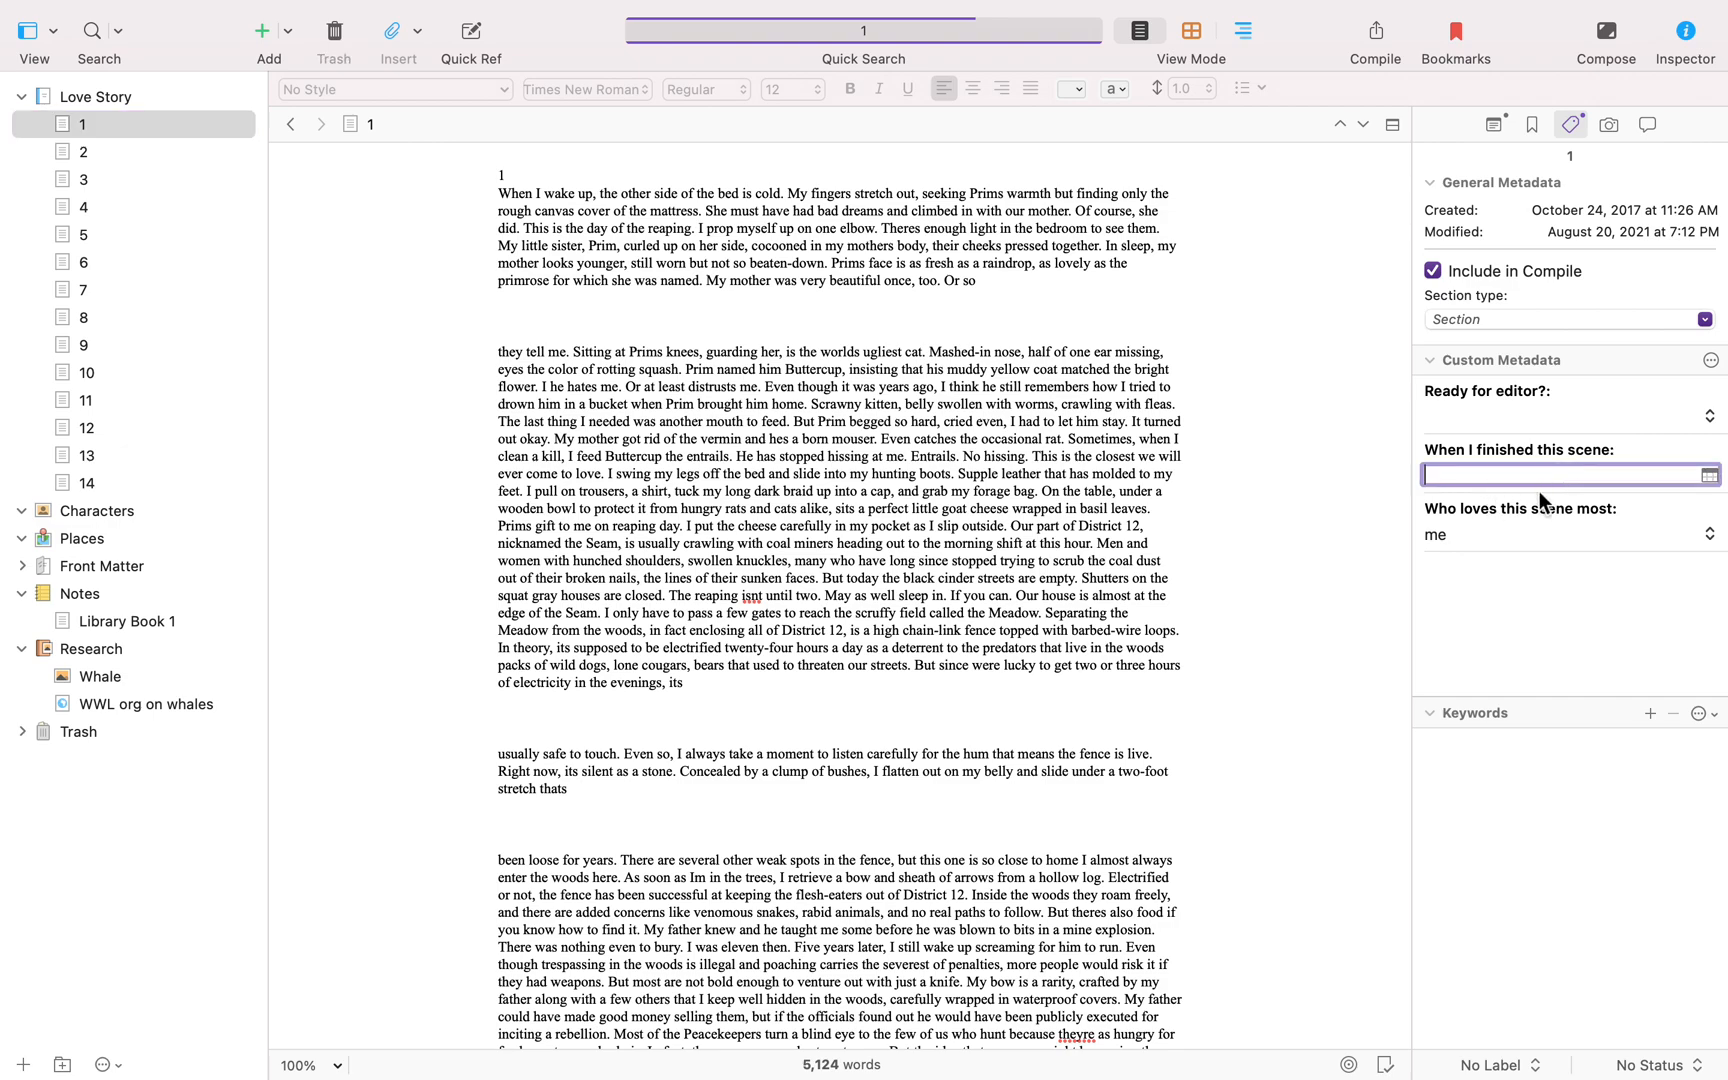
pyautogui.click(1709, 476)
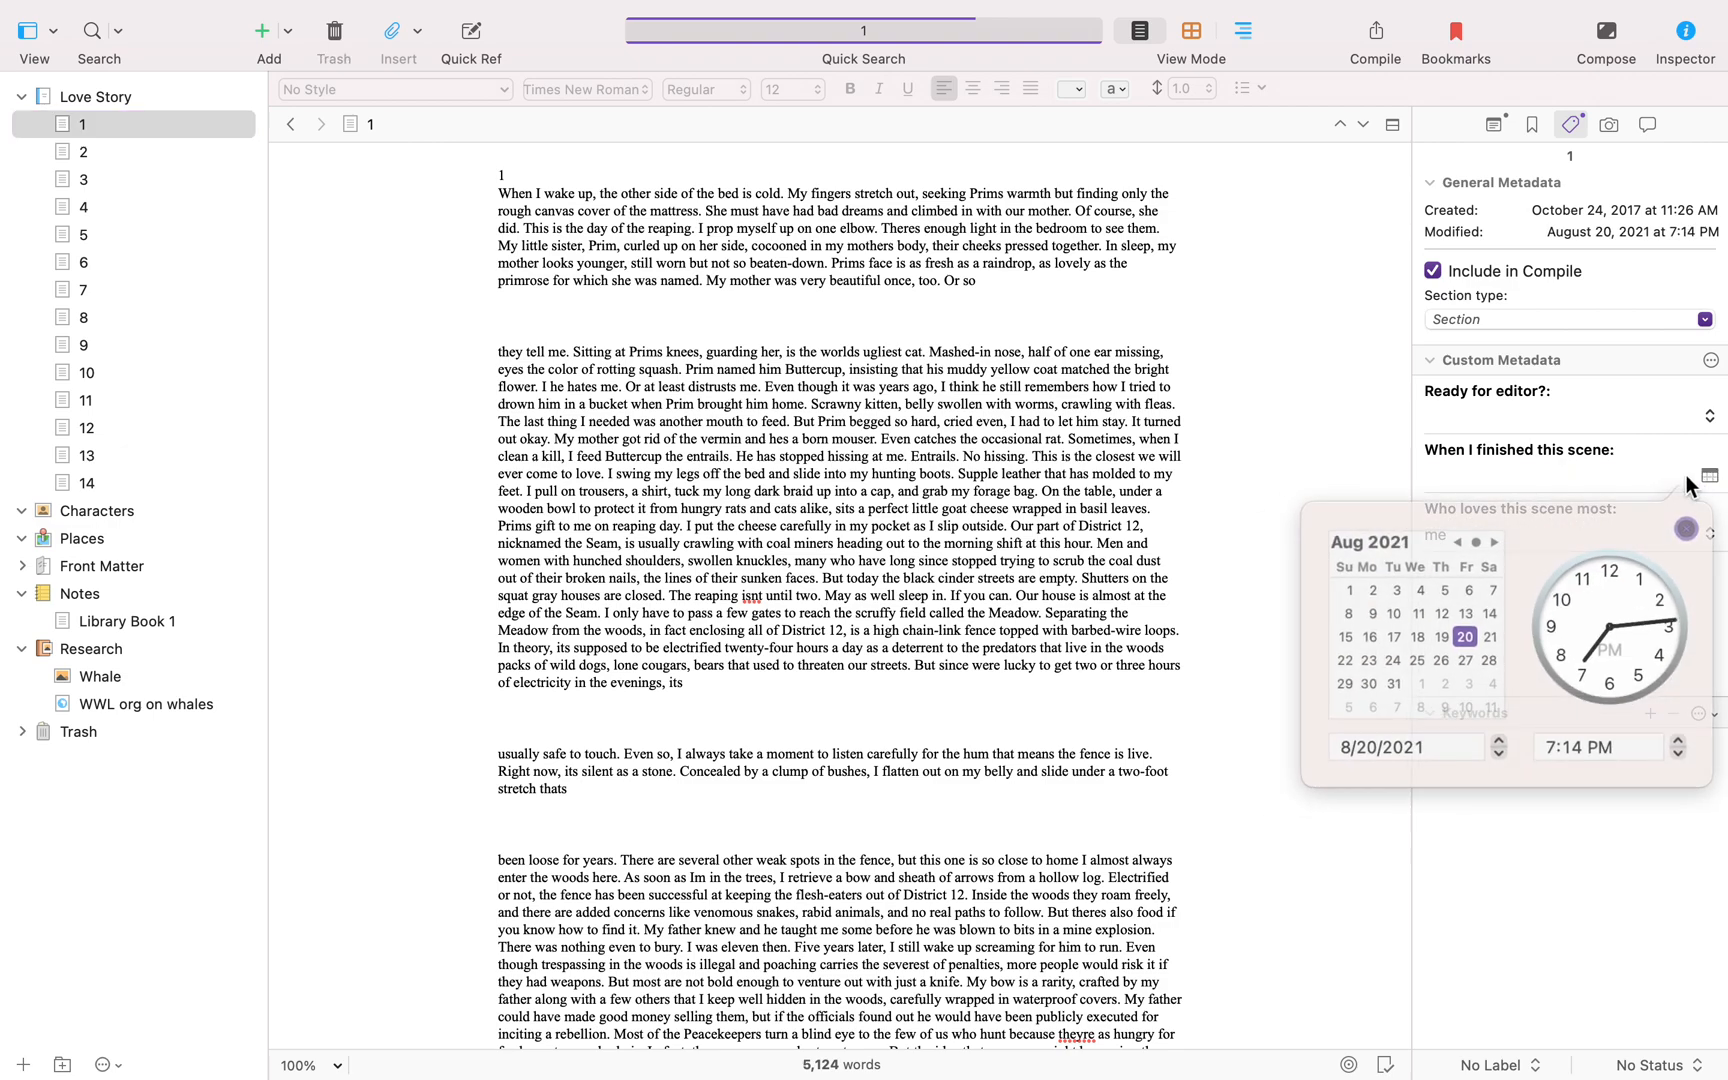
pyautogui.click(1437, 624)
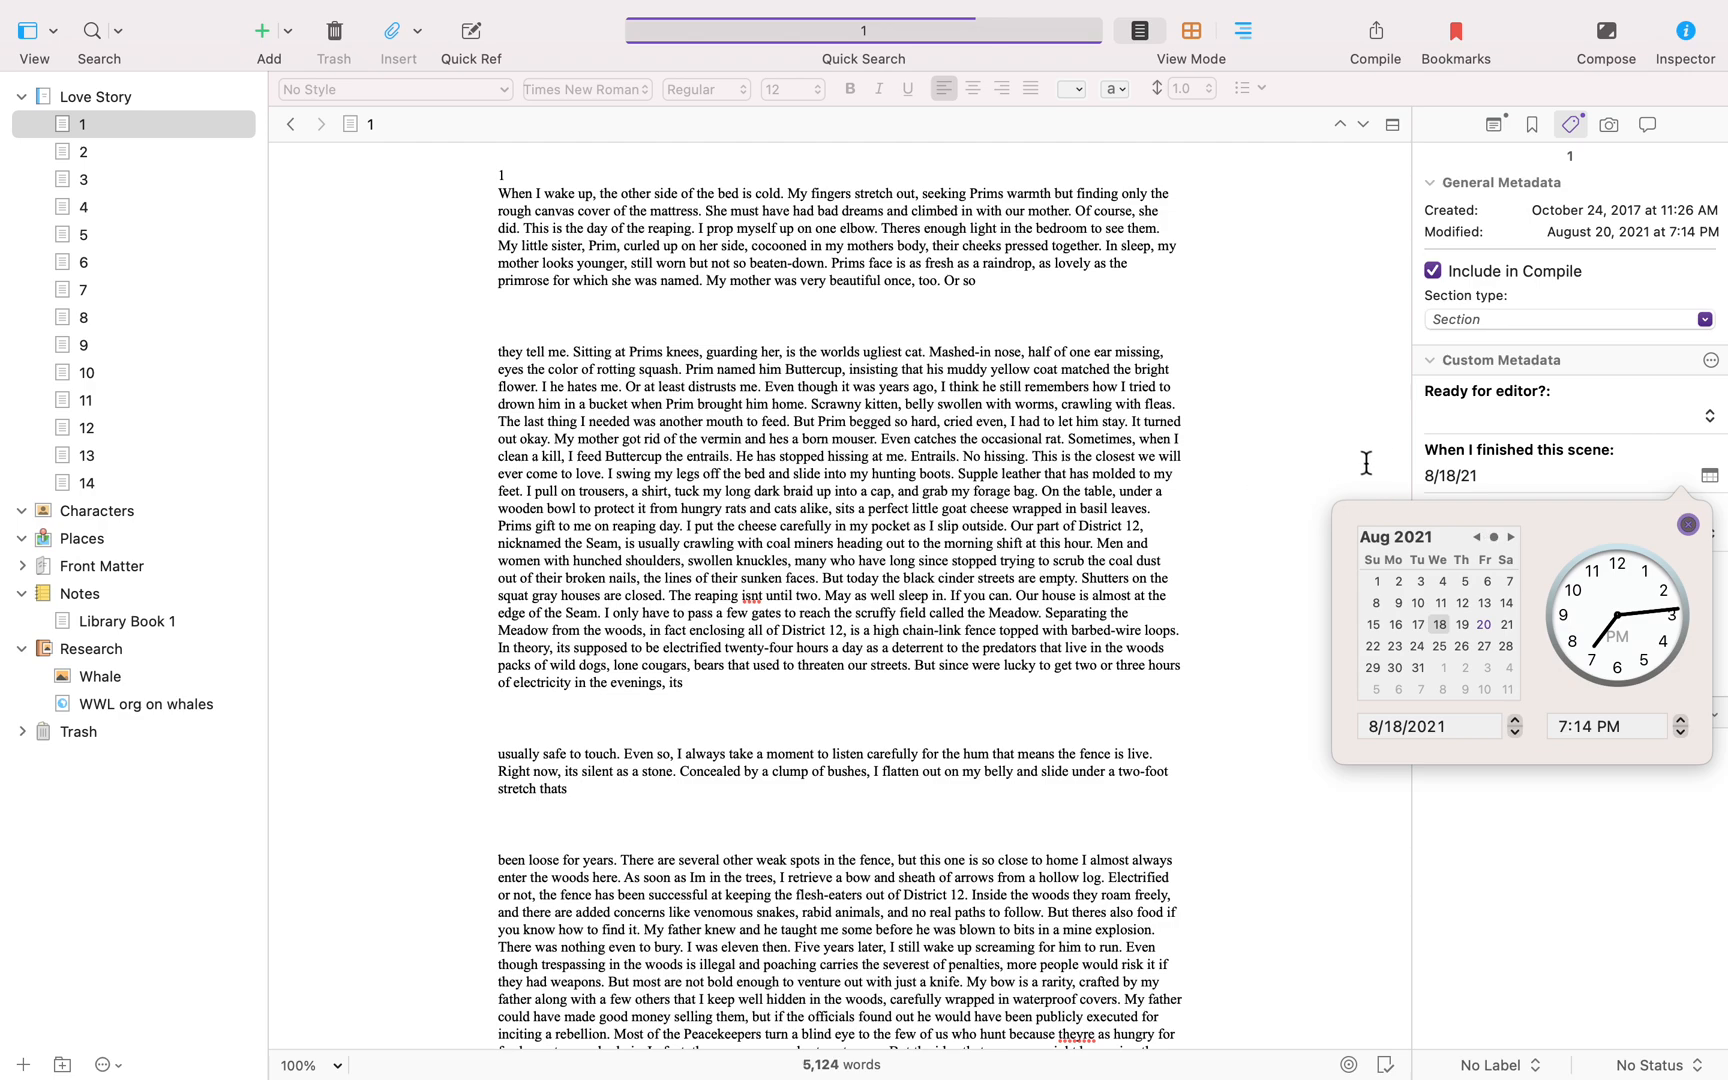
pyautogui.click(1358, 449)
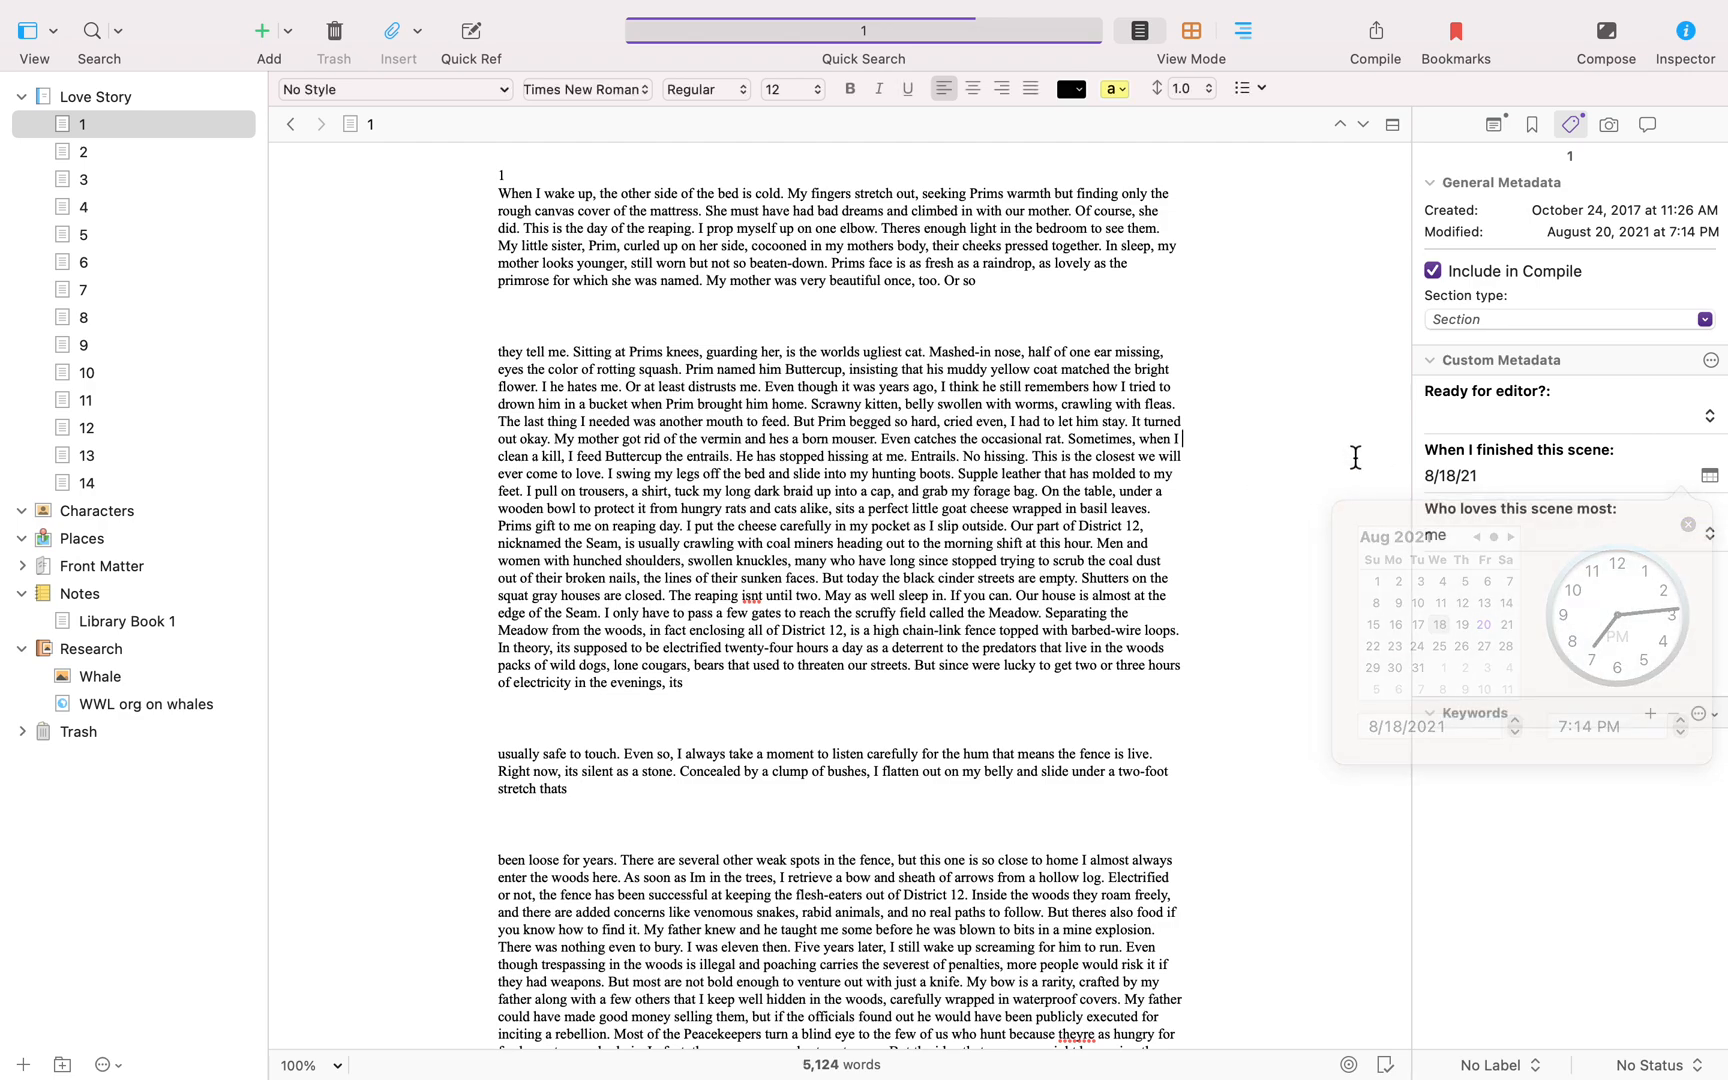
# Set "When I finished this scene" to 8/6/21 for document 2.
pyautogui.click(90, 157)
pyautogui.click(1470, 476)
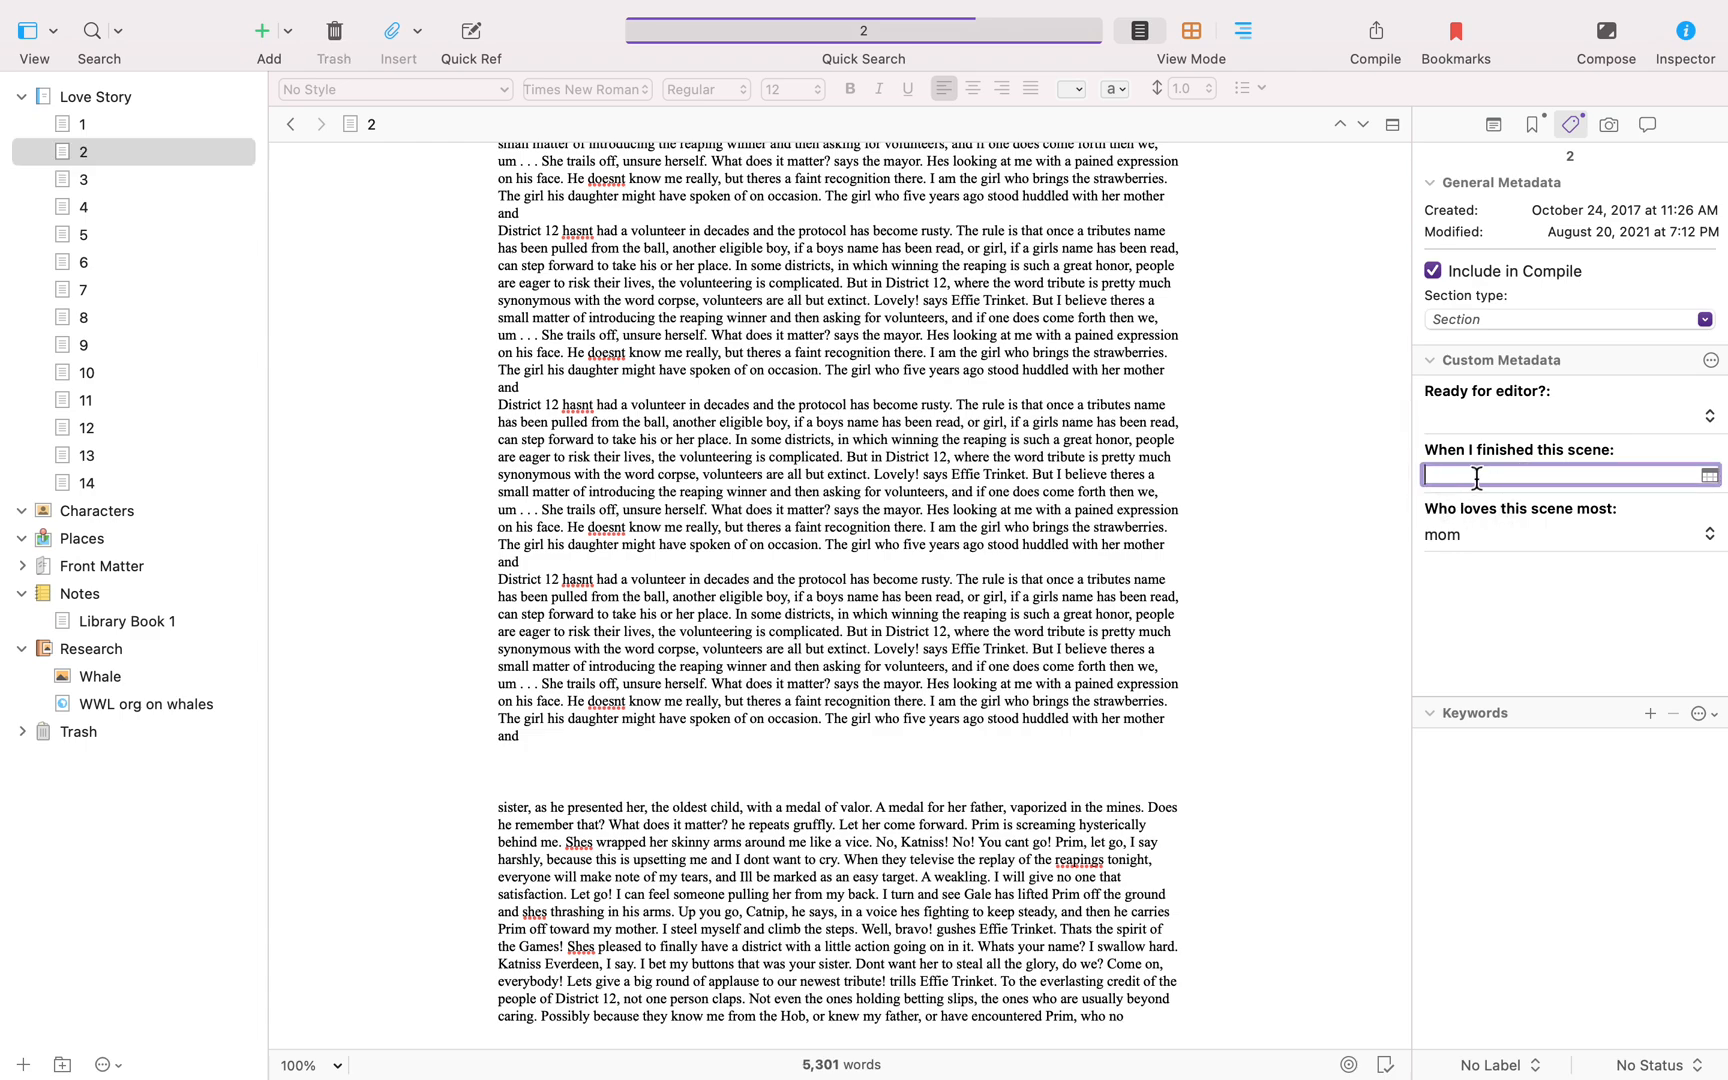
pyautogui.click(1709, 476)
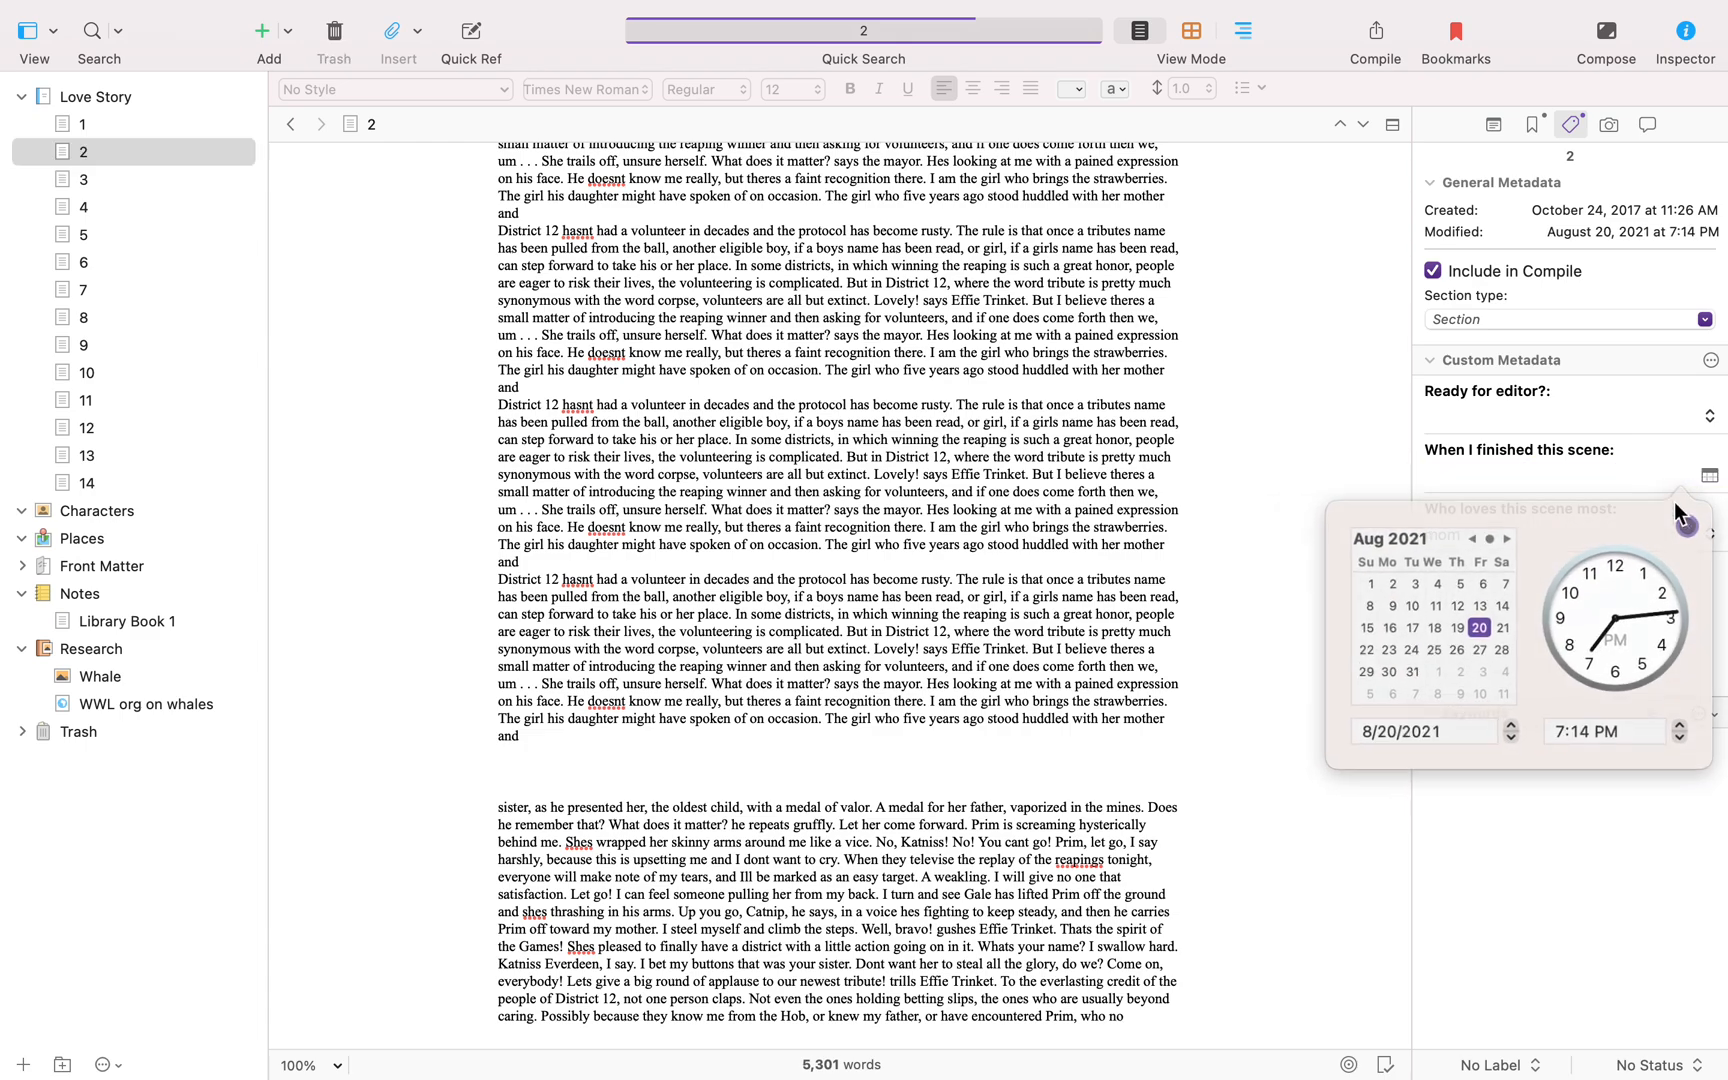
pyautogui.click(1483, 584)
pyautogui.click(1360, 458)
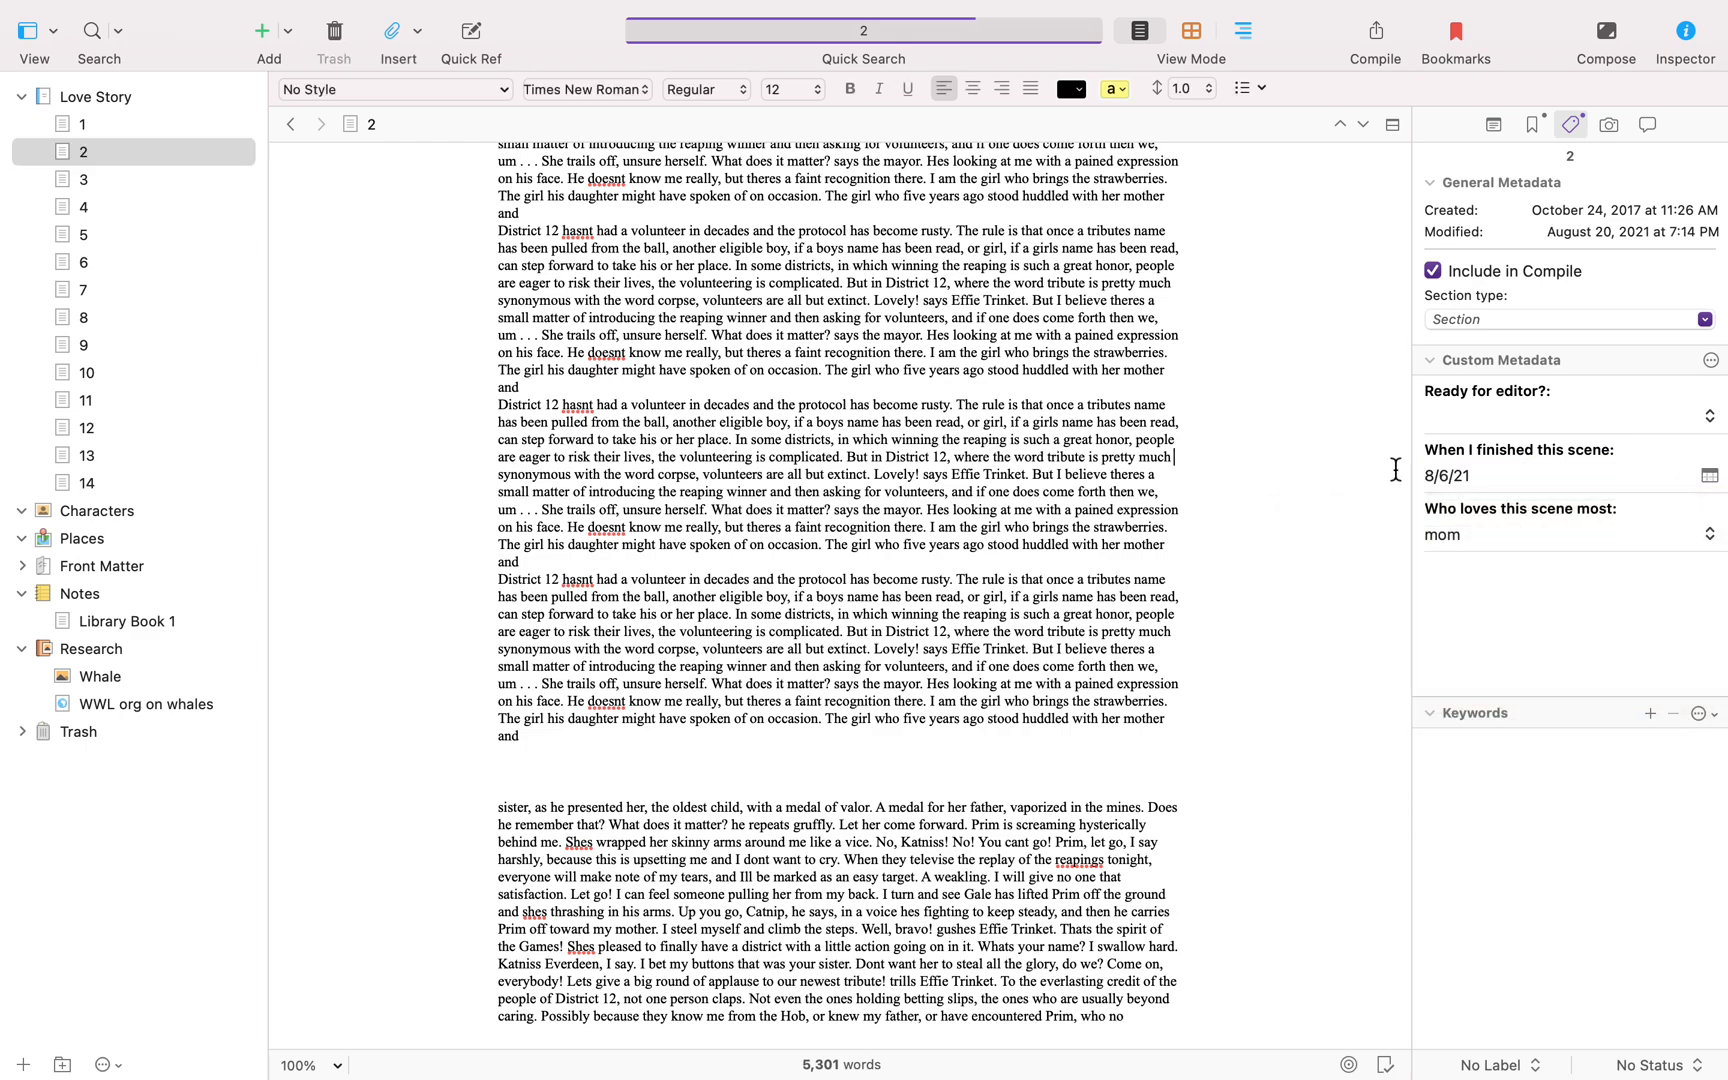
# Show the Love Story folder in the outliner and add the "When I finished this scene" column directly before "Ready for editor?".
pyautogui.click(1241, 30)
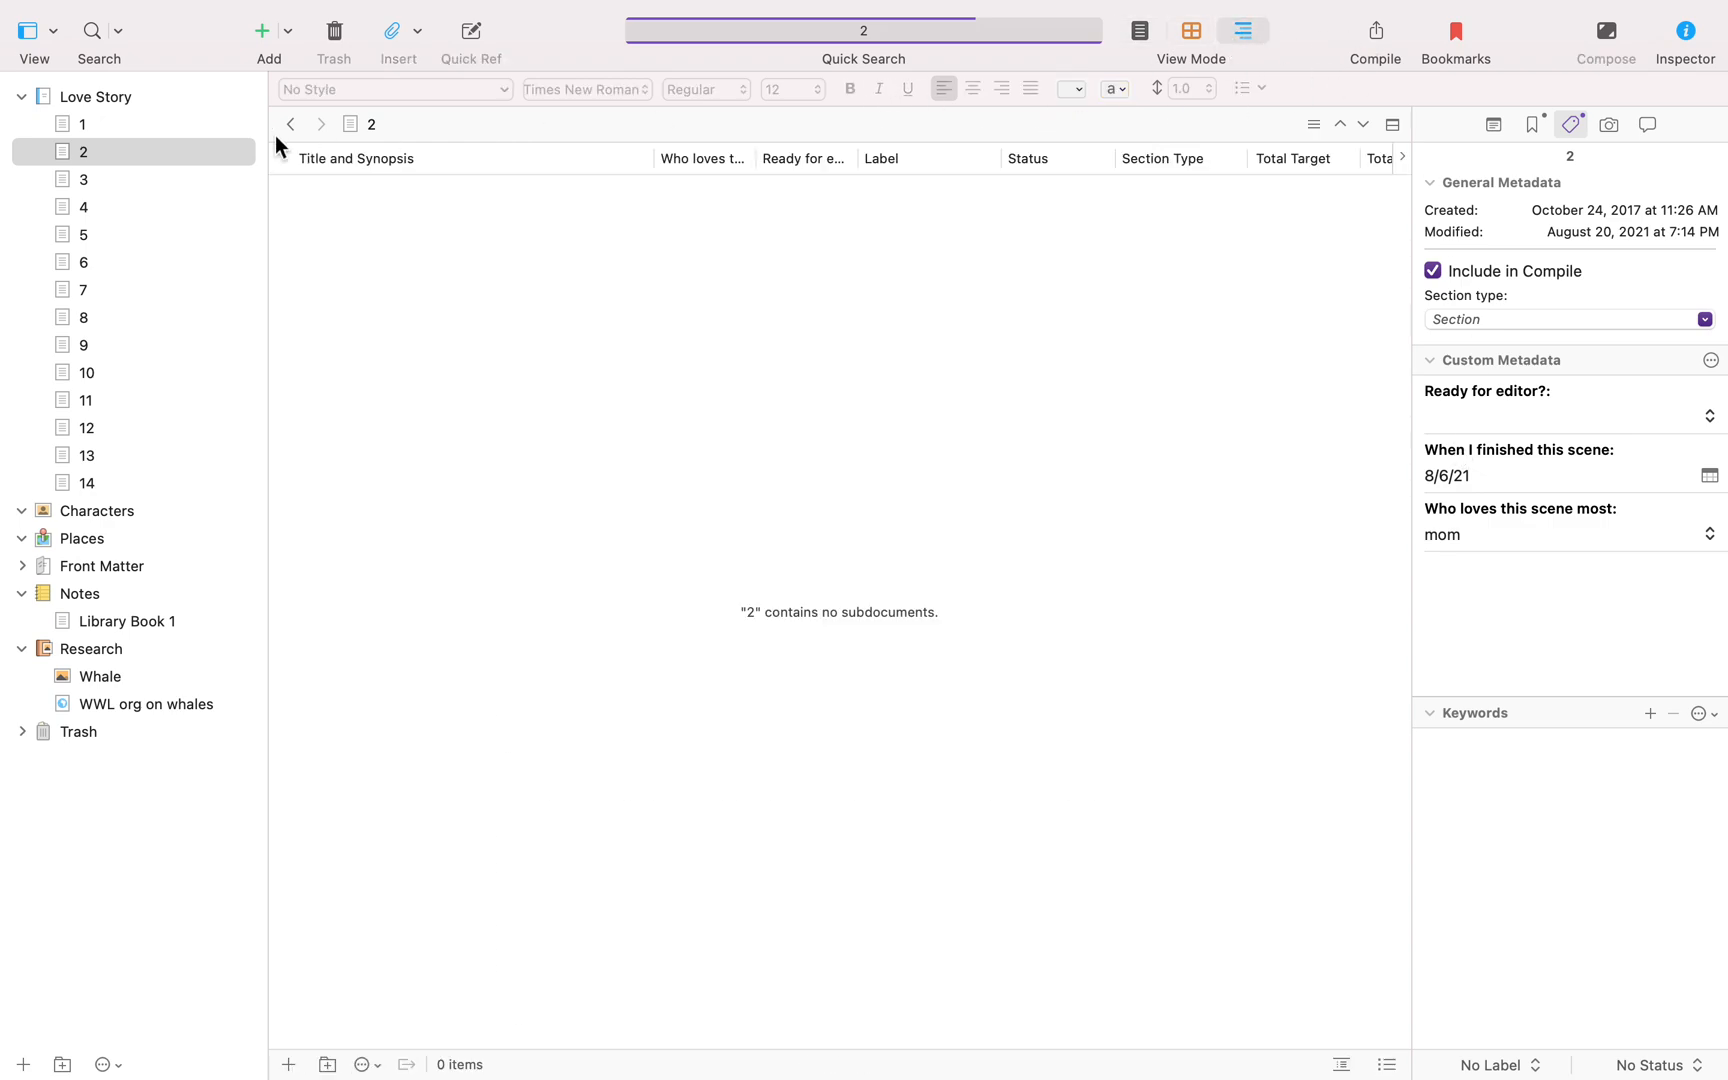
pyautogui.click(66, 100)
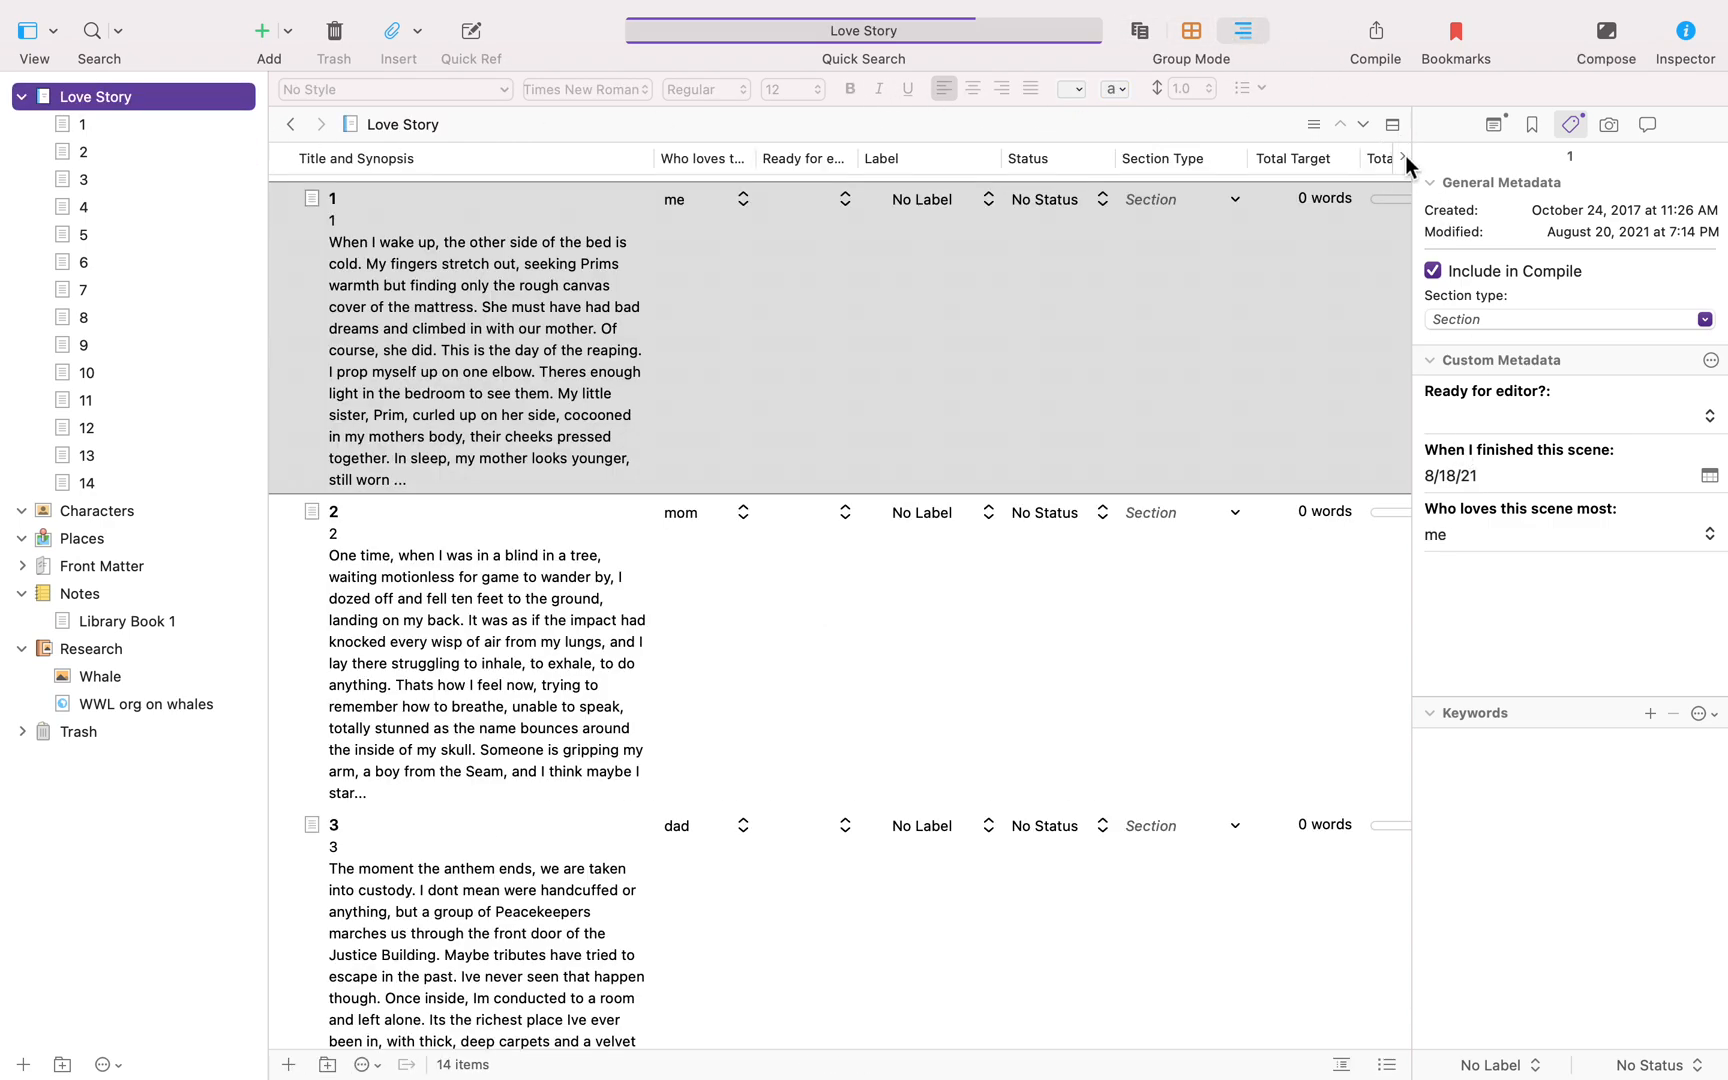
pyautogui.click(1404, 156)
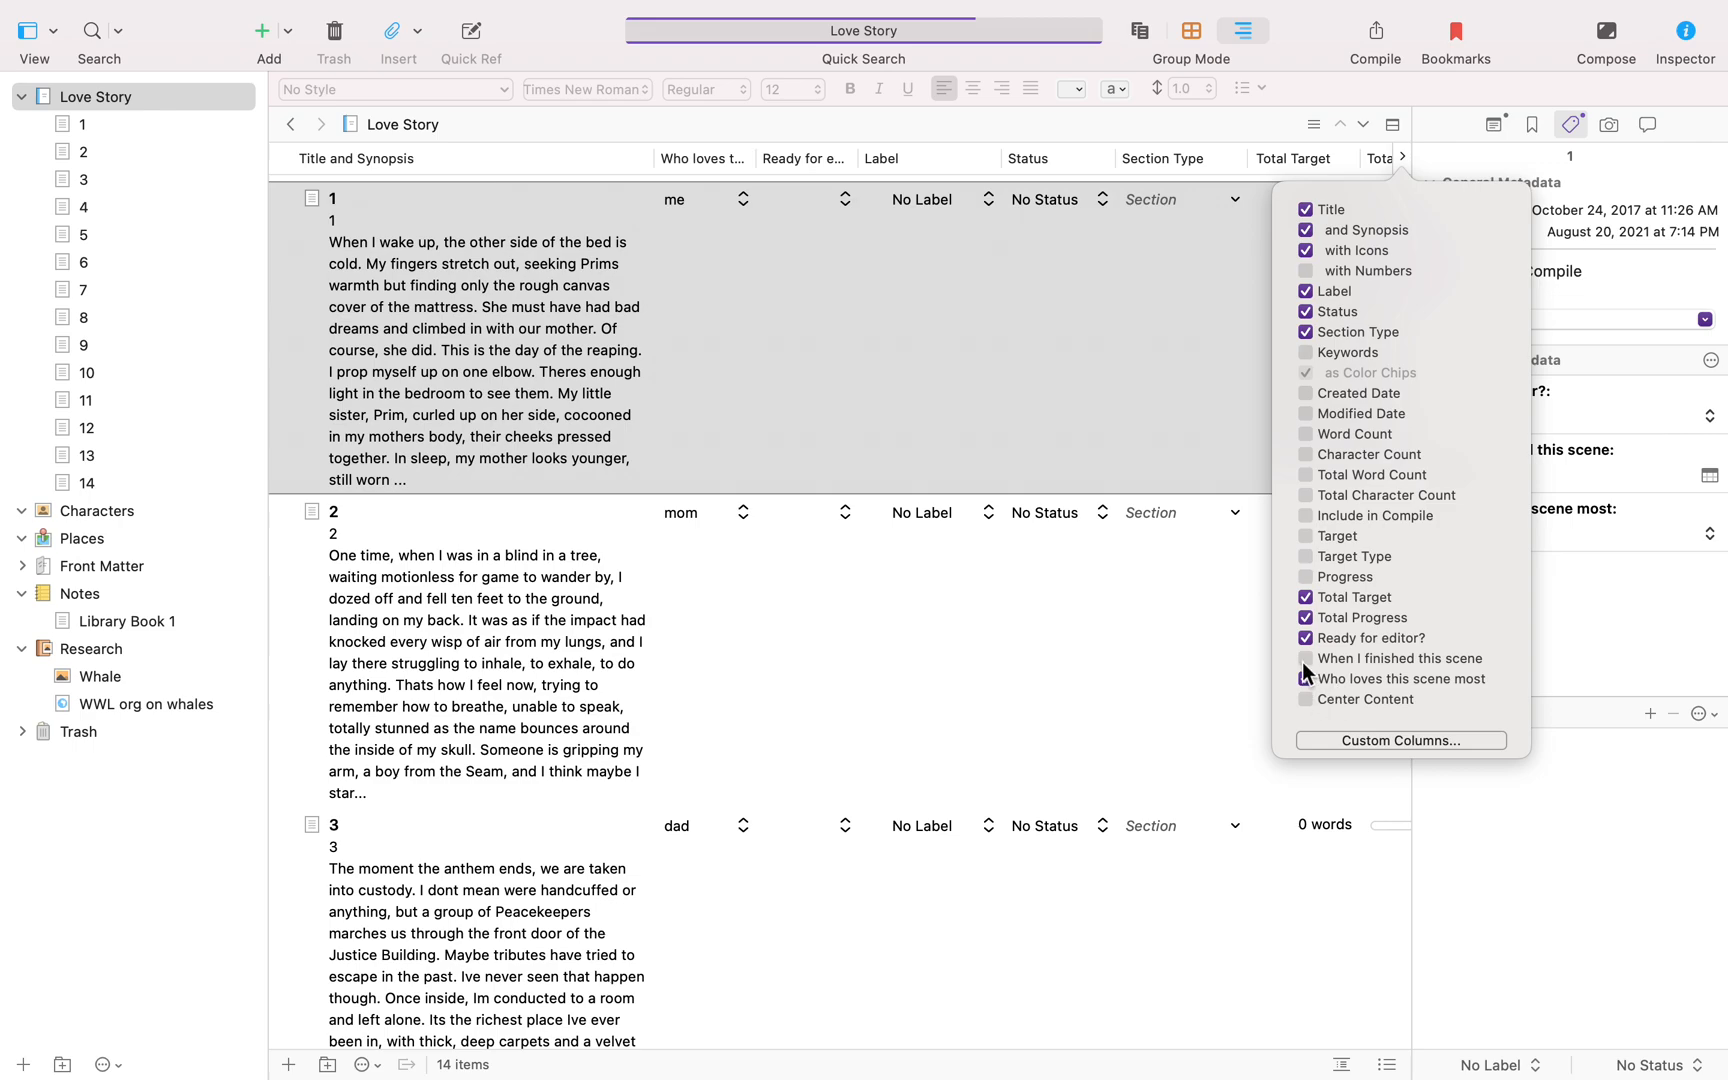
pyautogui.click(1306, 658)
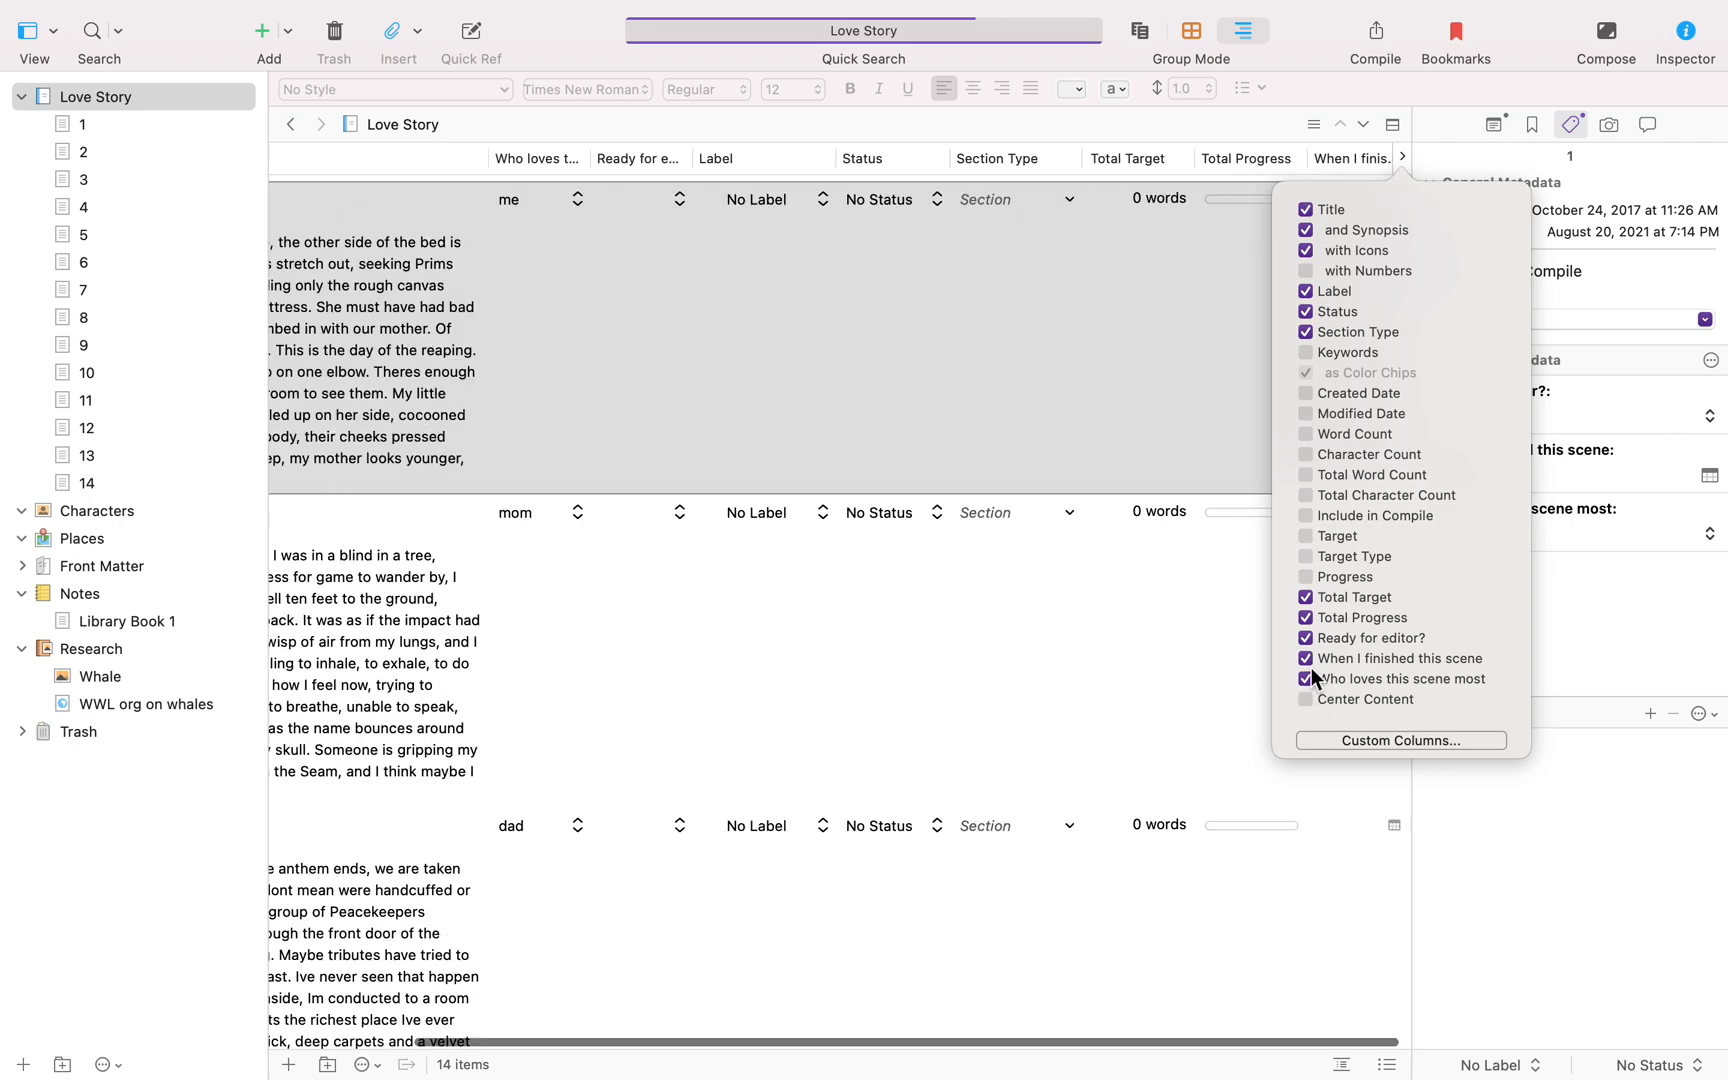
pyautogui.click(1399, 157)
pyautogui.moveTo(825, 168); pyautogui.dragTo(667, 183)
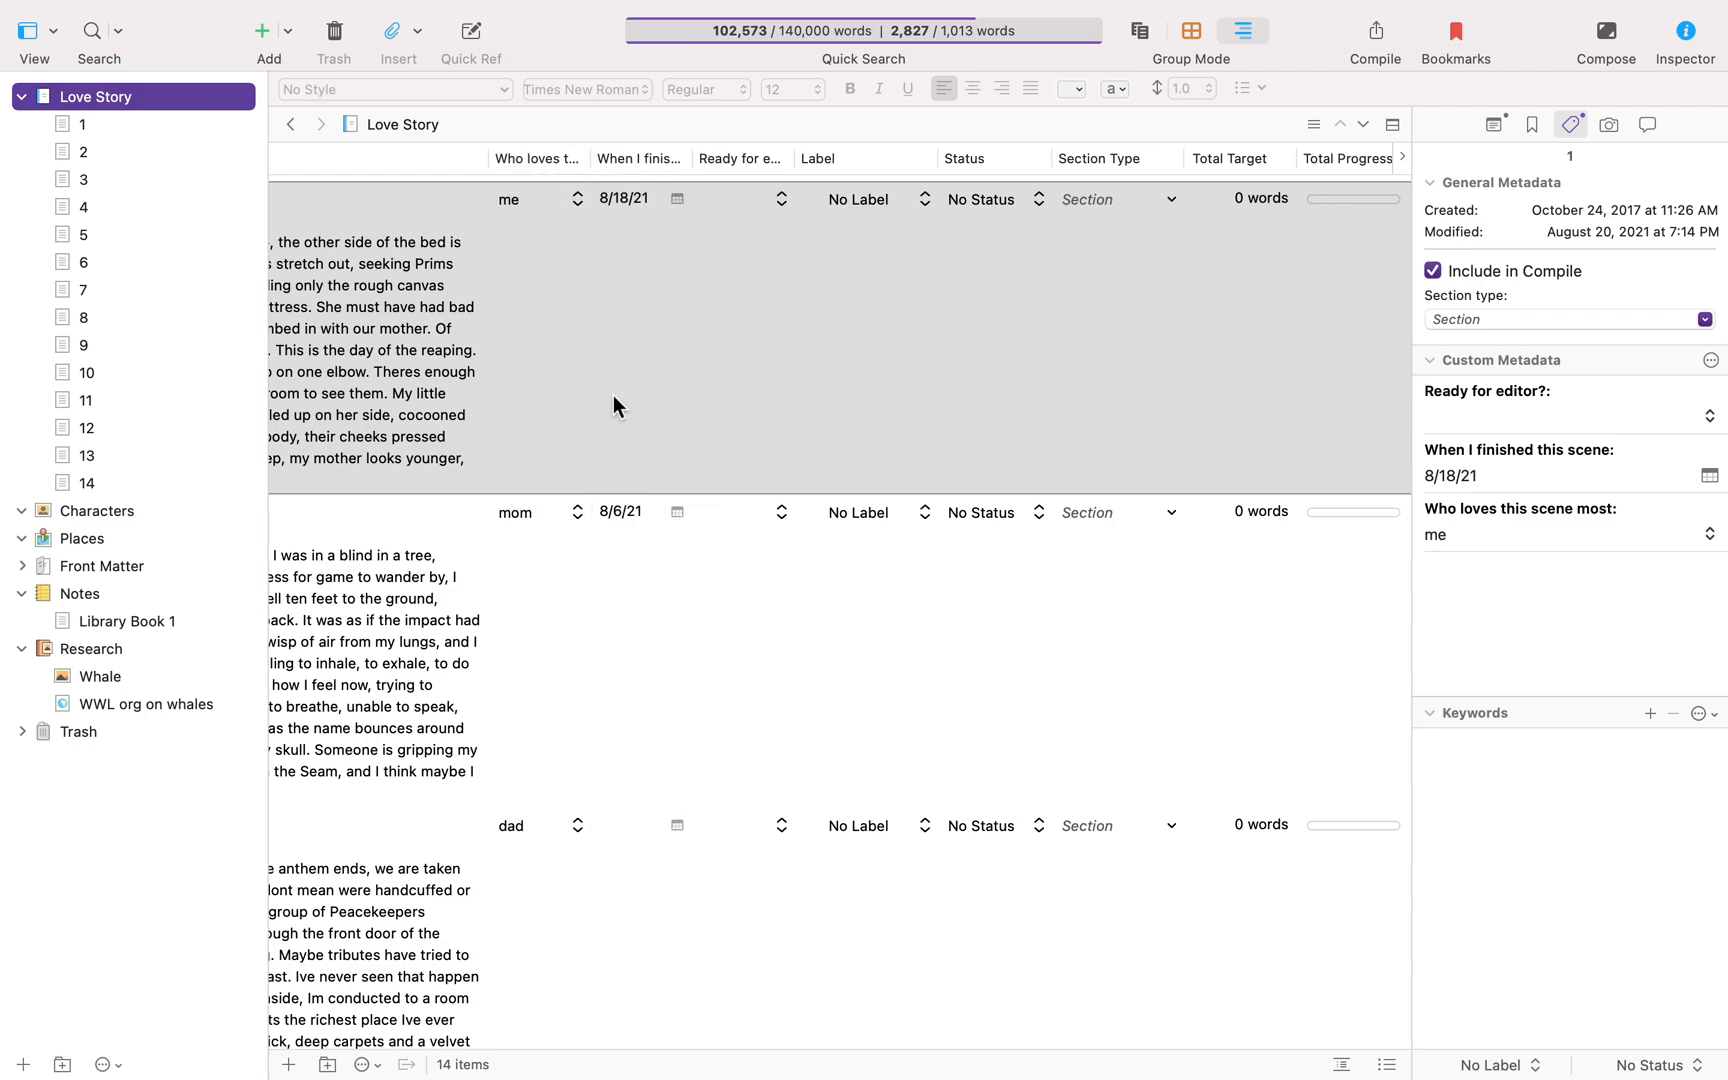